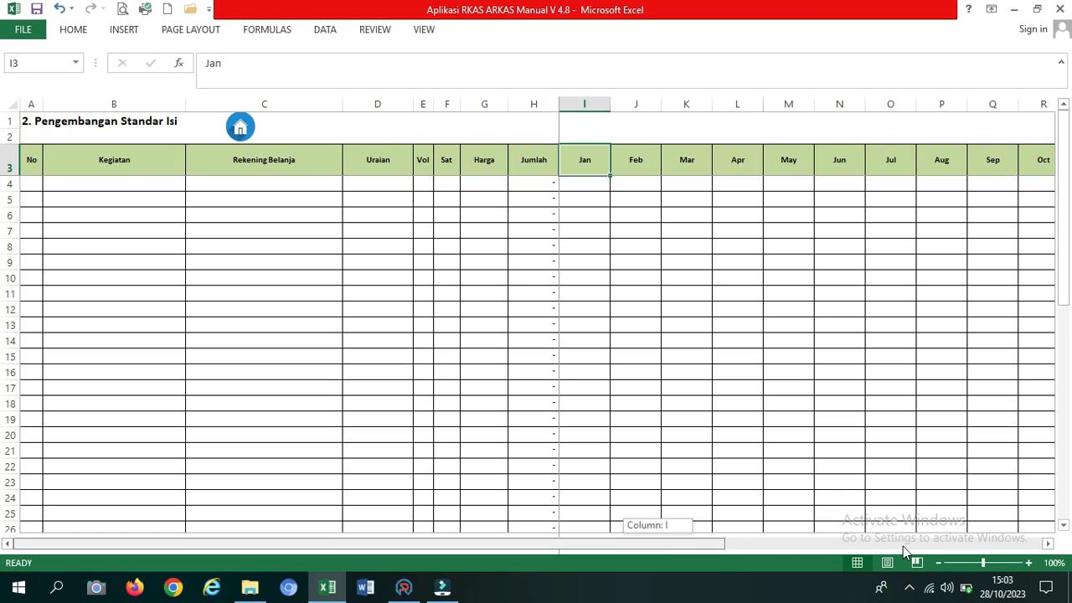
Step: Enter 1 in the No column of the first empty row, row 4
{"action": "left_click_drag", "start_coordinate": [903, 546], "coordinate": [1004, 543]}
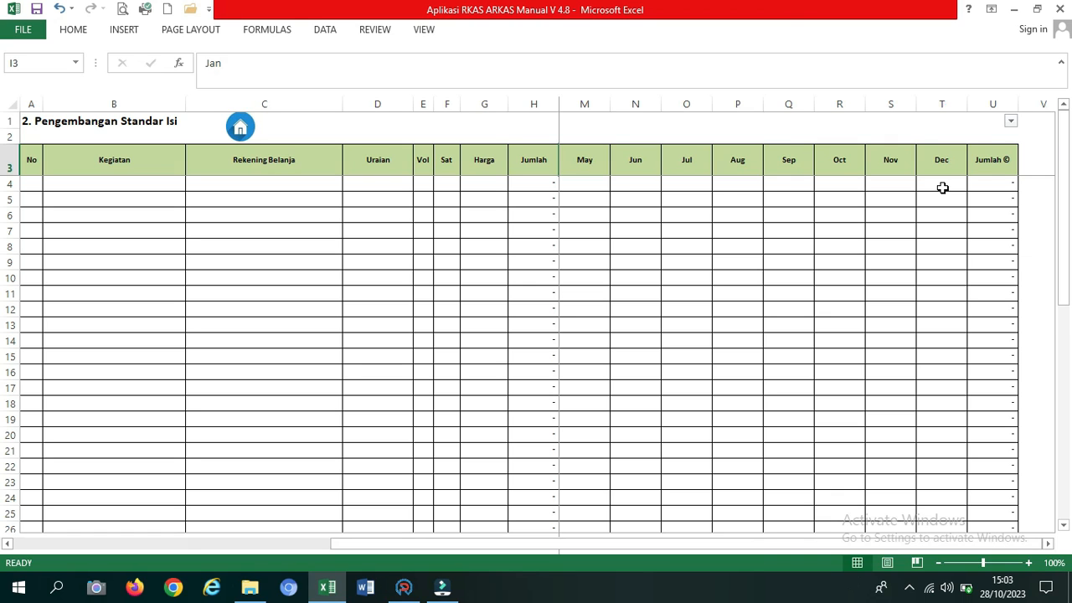
{"action": "left_click_drag", "start_coordinate": [868, 545], "coordinate": [273, 555]}
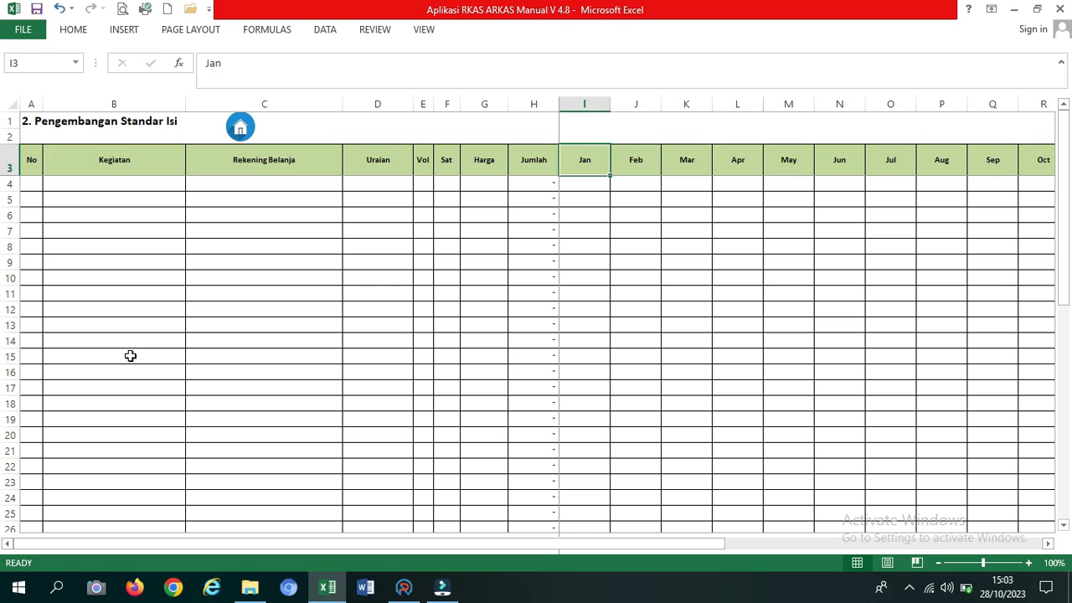
{"action": "left_click", "coordinate": [35, 185]}
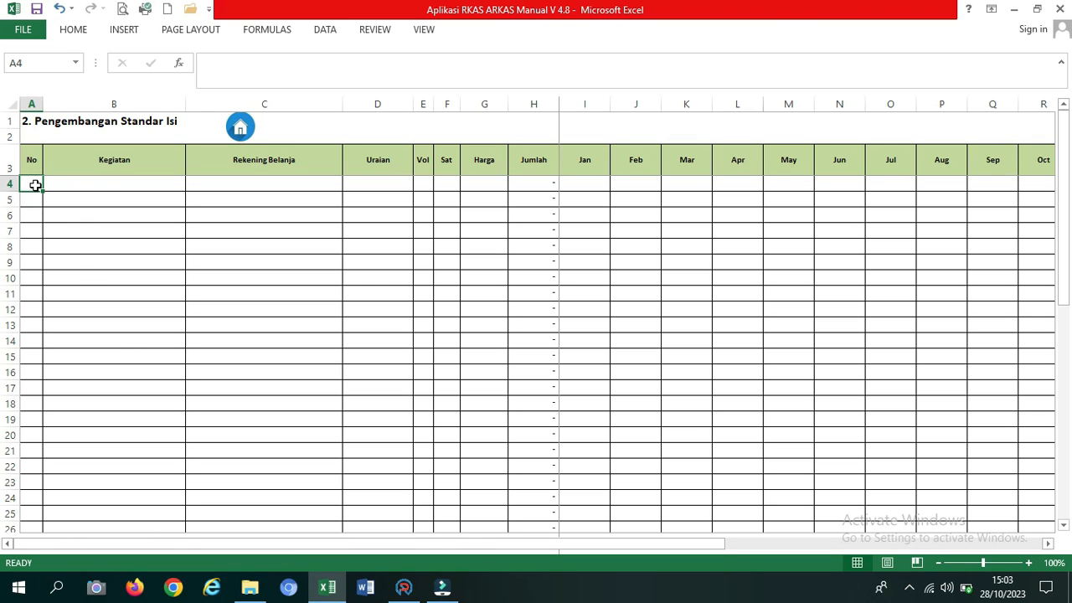
{"action": "type", "text": "1"}
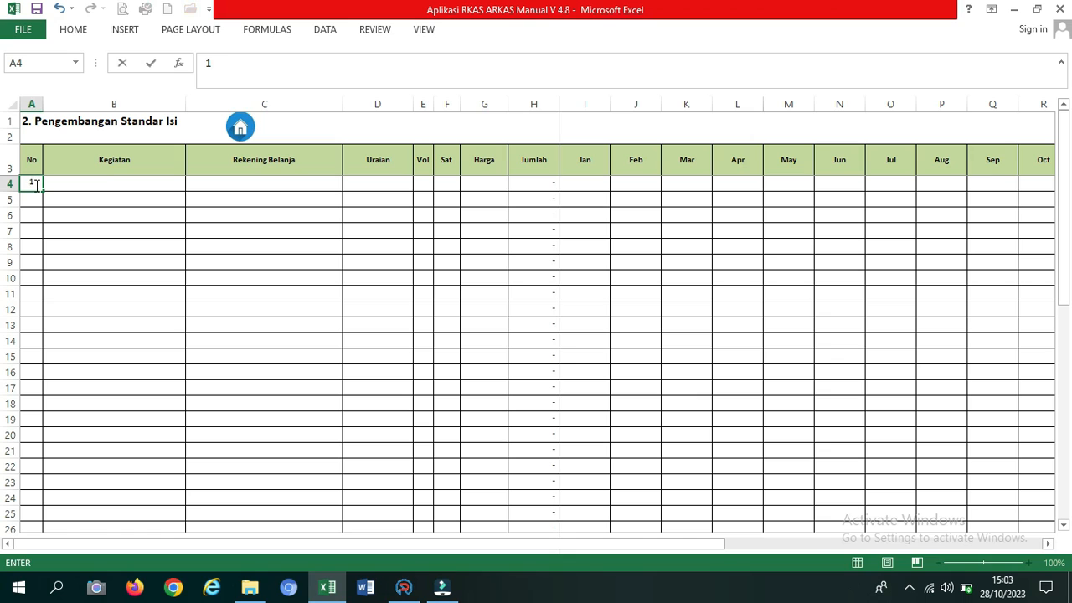
Step: Widen the Kegiatan and Rekening Belanja columns to roughly twice their width so long entries fit
{"action": "left_click", "coordinate": [102, 183]}
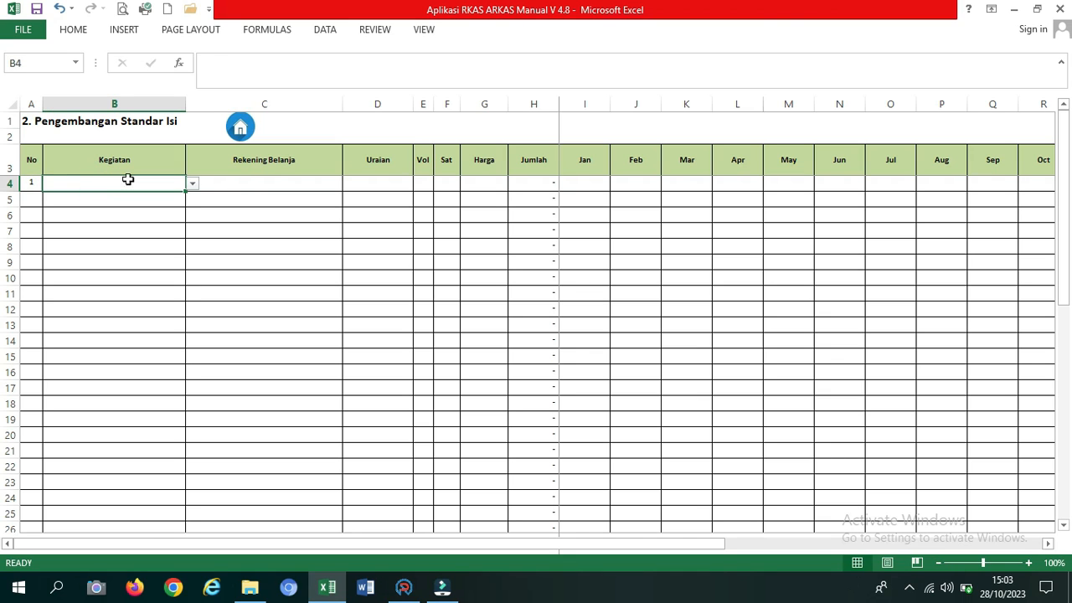
{"action": "left_click", "coordinate": [193, 183]}
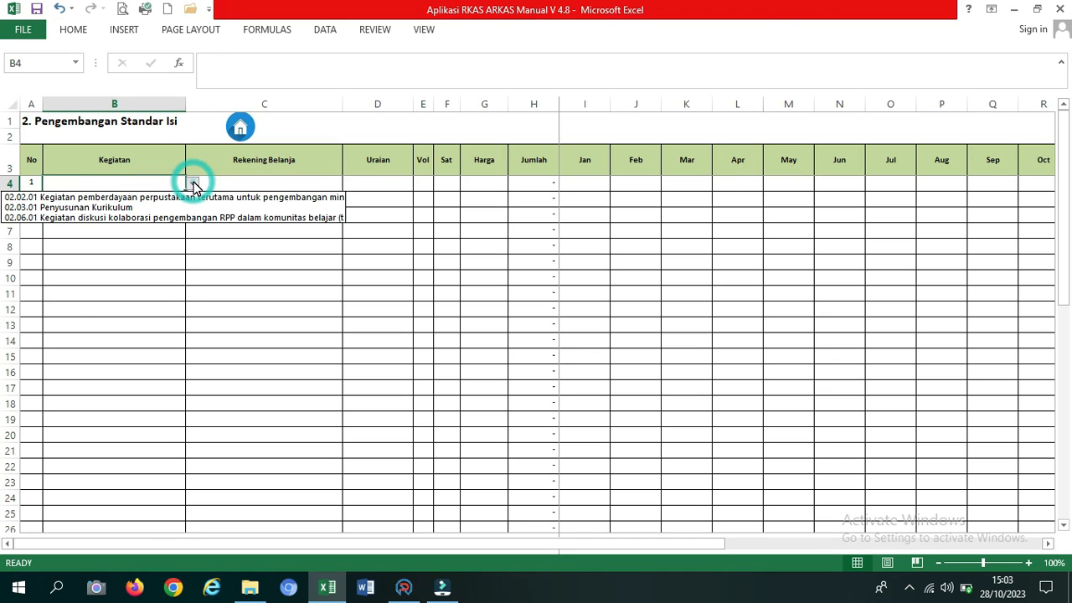
{"action": "left_click", "coordinate": [234, 285]}
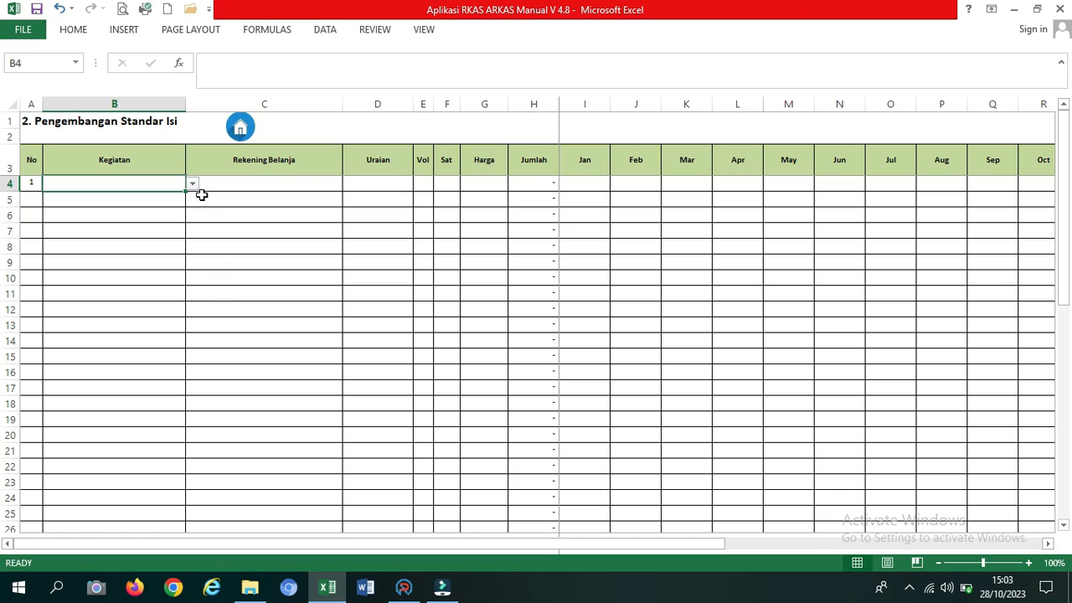
{"action": "left_click_drag", "start_coordinate": [185, 104], "coordinate": [314, 120]}
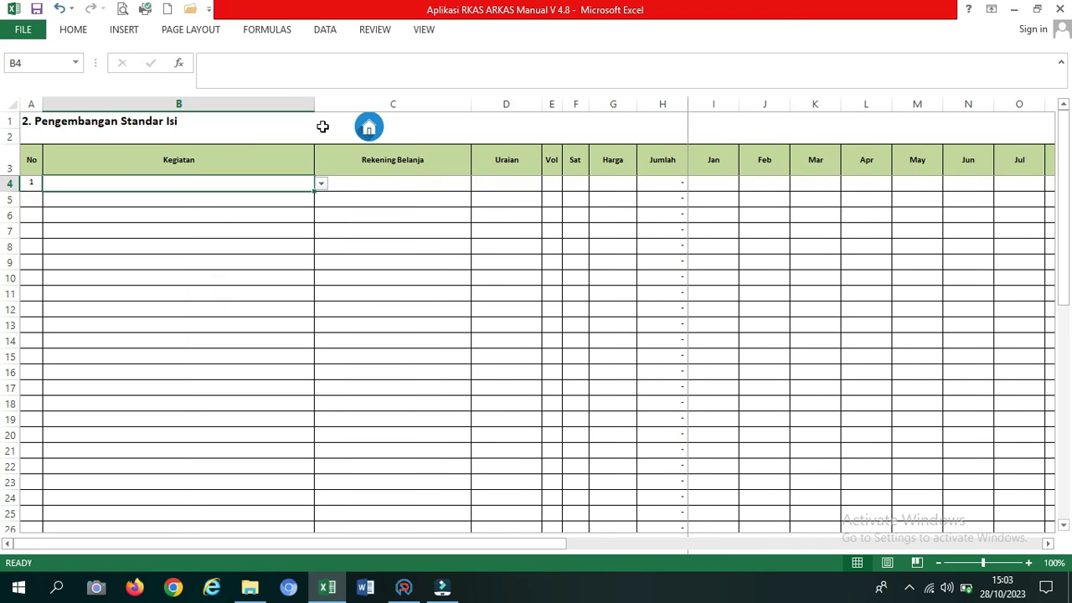
{"action": "left_click_drag", "start_coordinate": [473, 106], "coordinate": [620, 113]}
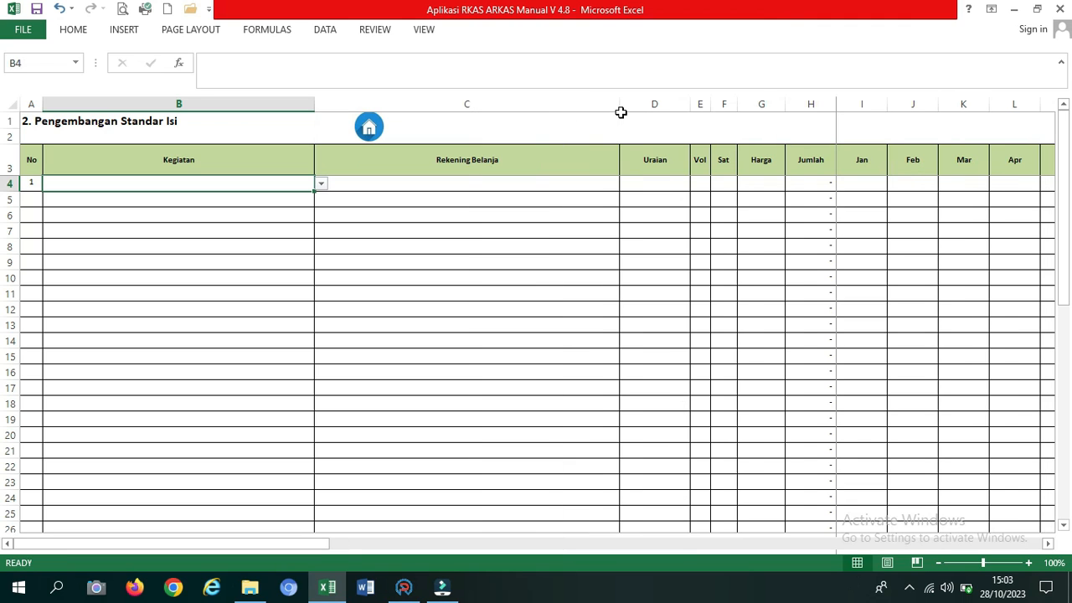
Step: Set row 4's Kegiatan to "02.02.01 Kegiatan pemberdayaan perpustakaan terutama untuk pengembangan minat baca peserta didik"
{"action": "left_click", "coordinate": [322, 184]}
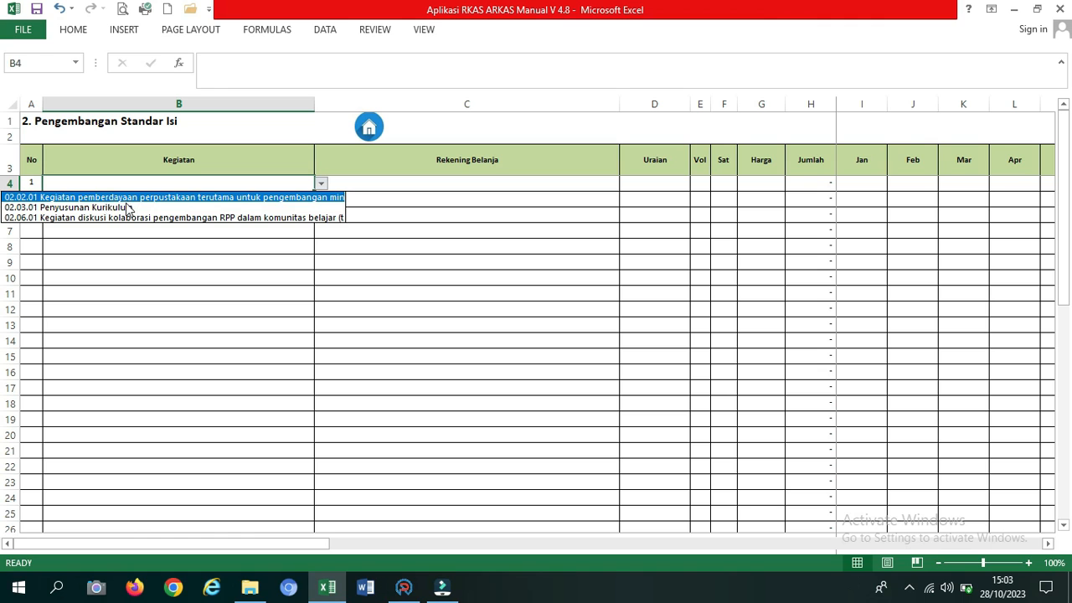
{"action": "left_click", "coordinate": [75, 217]}
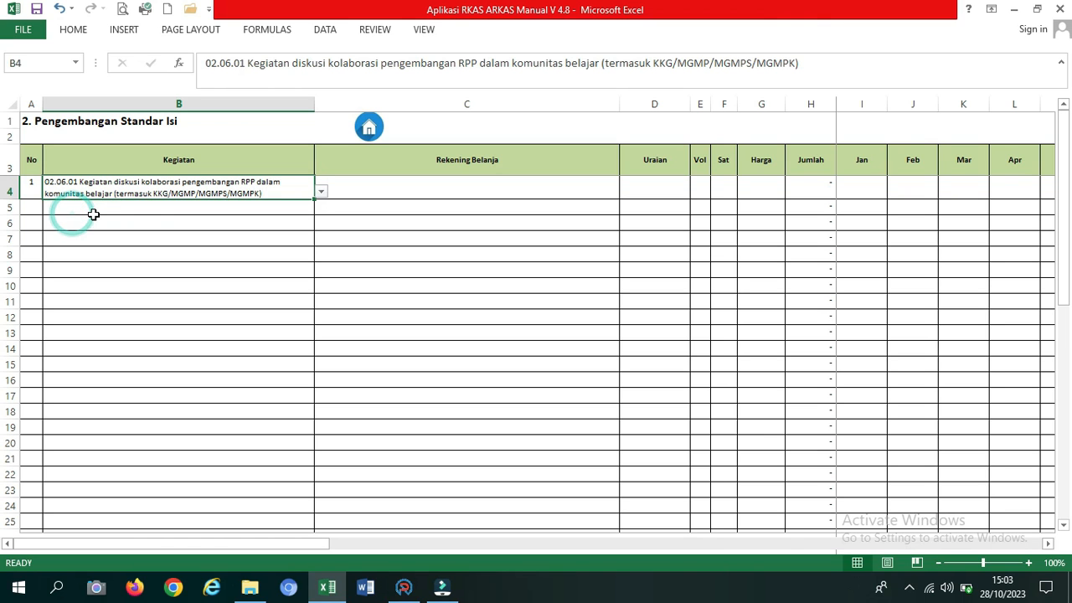
{"action": "left_click", "coordinate": [320, 194]}
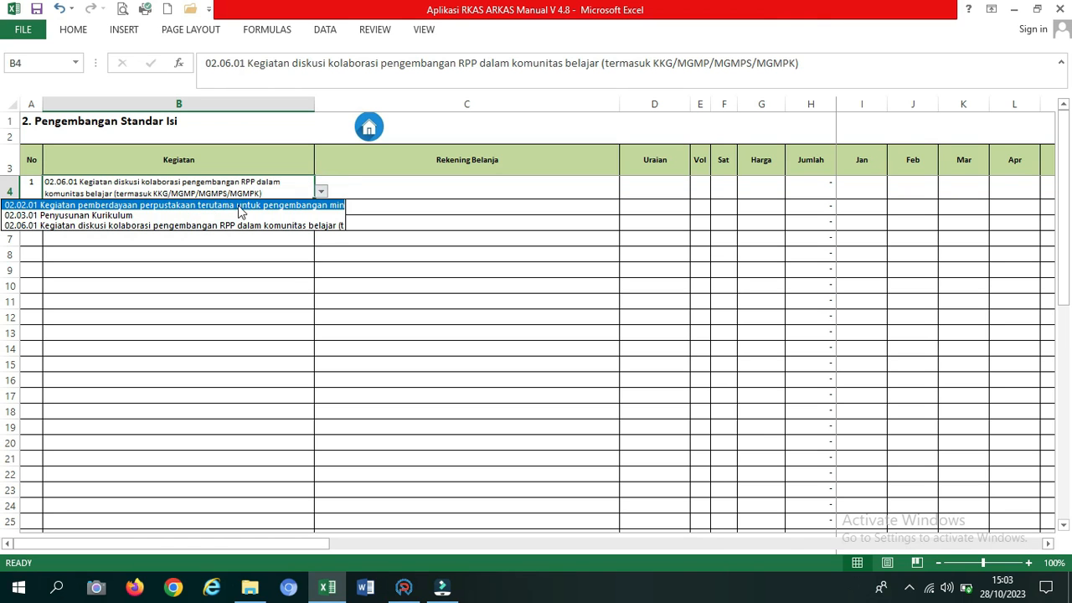
{"action": "left_click", "coordinate": [143, 208]}
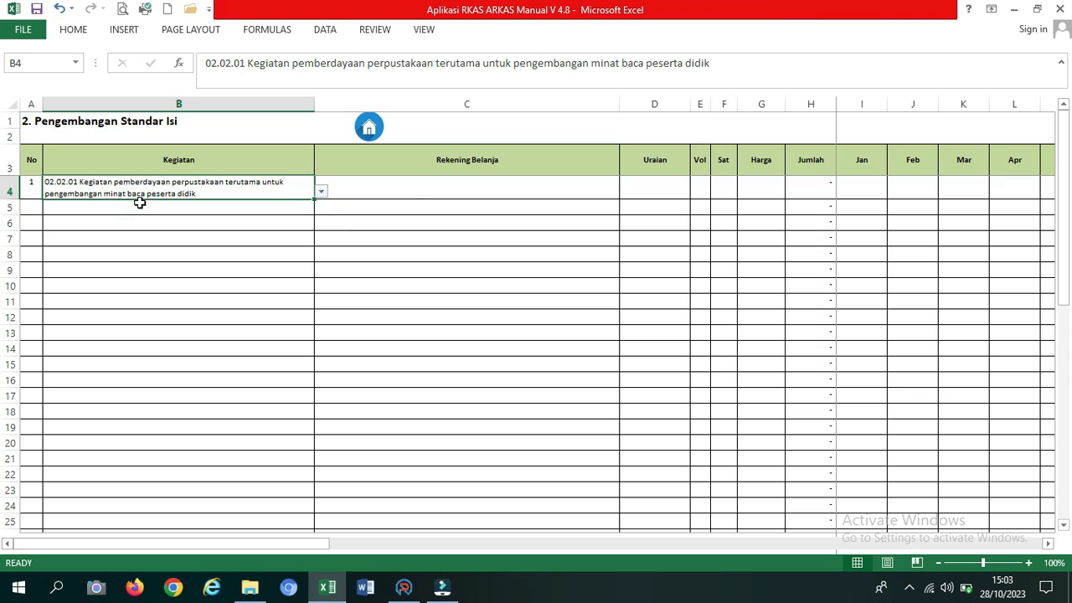
Step: Set row 4's Rekening Belanja to "5.2.05.01.01.0001. Belanja Modal Buku Umum"
{"action": "left_click", "coordinate": [414, 195]}
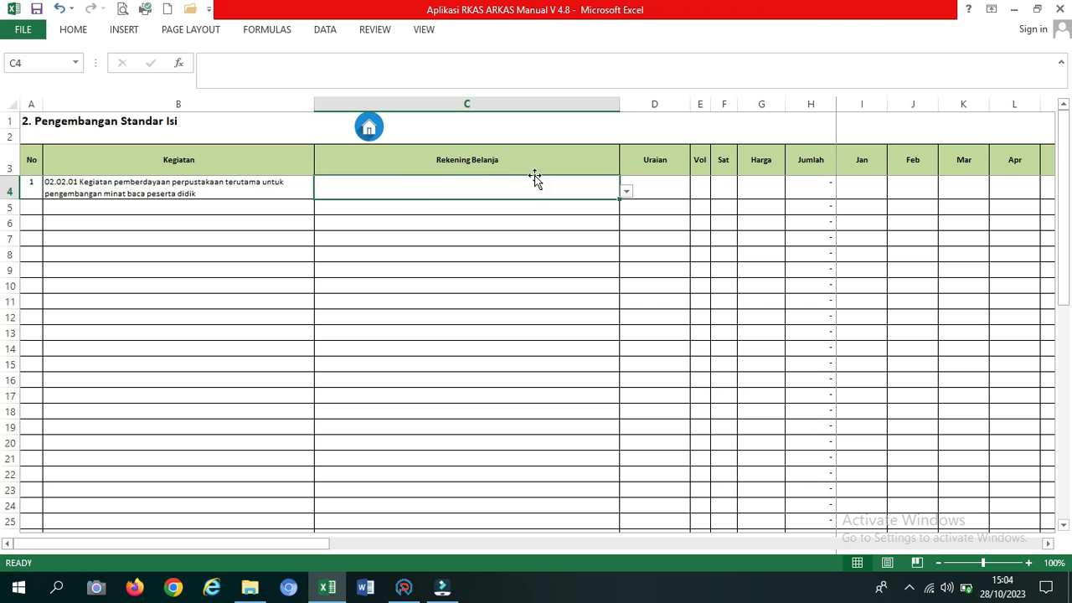
{"action": "left_click", "coordinate": [625, 191]}
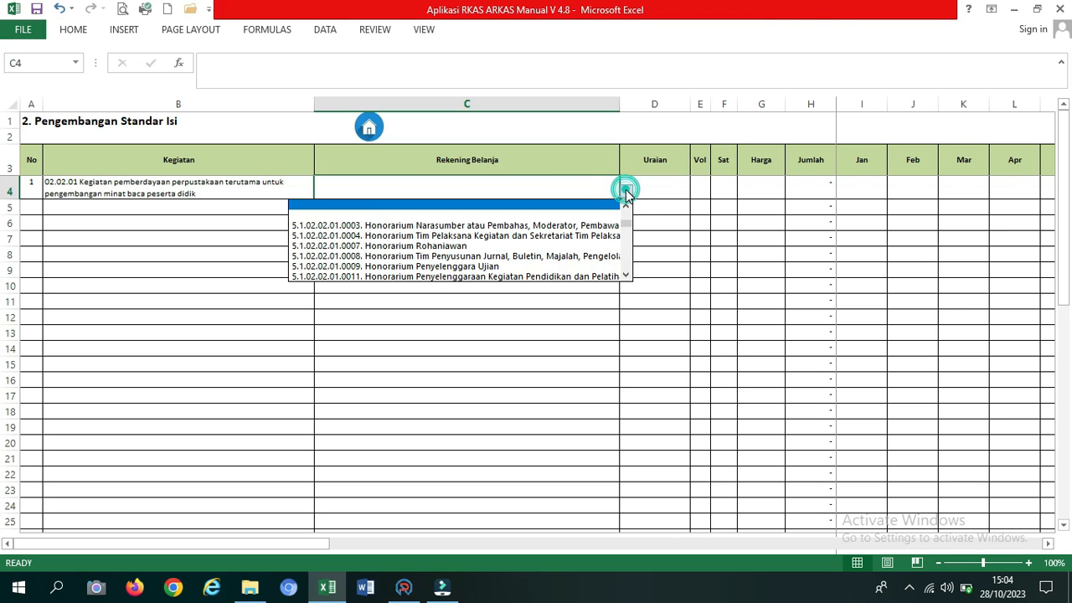
{"action": "left_click_drag", "start_coordinate": [627, 225], "coordinate": [626, 275]}
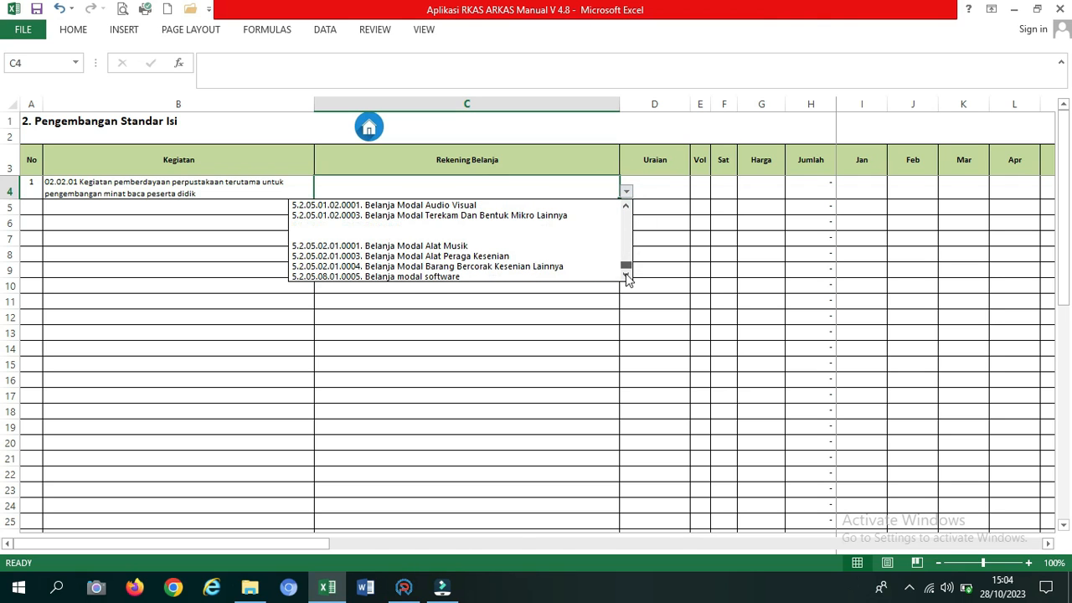
{"action": "left_click", "coordinate": [625, 206]}
{"action": "left_click", "coordinate": [625, 206]}
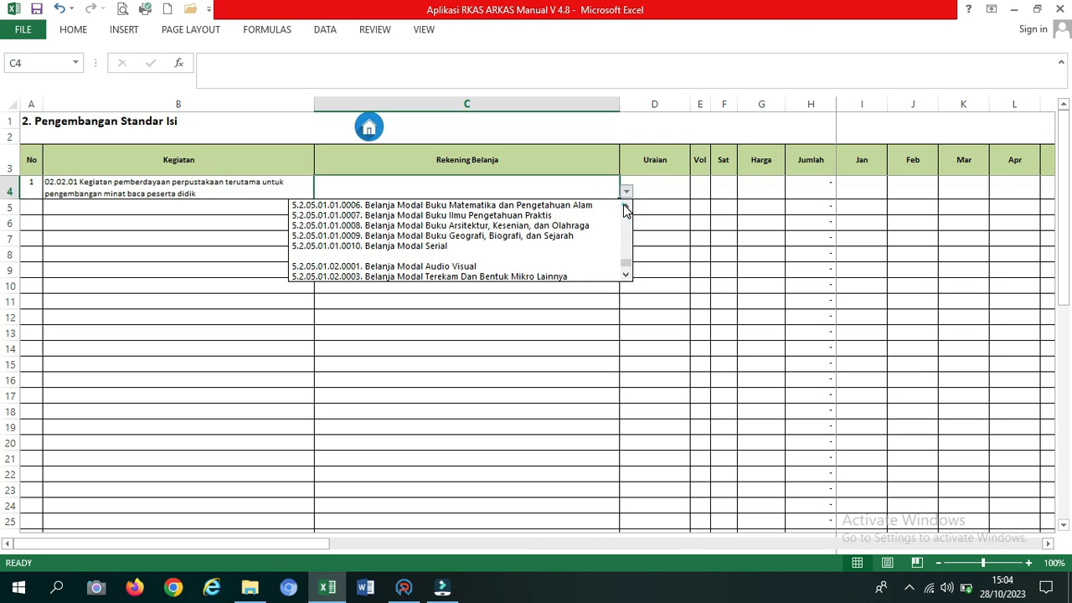
{"action": "left_click", "coordinate": [625, 206]}
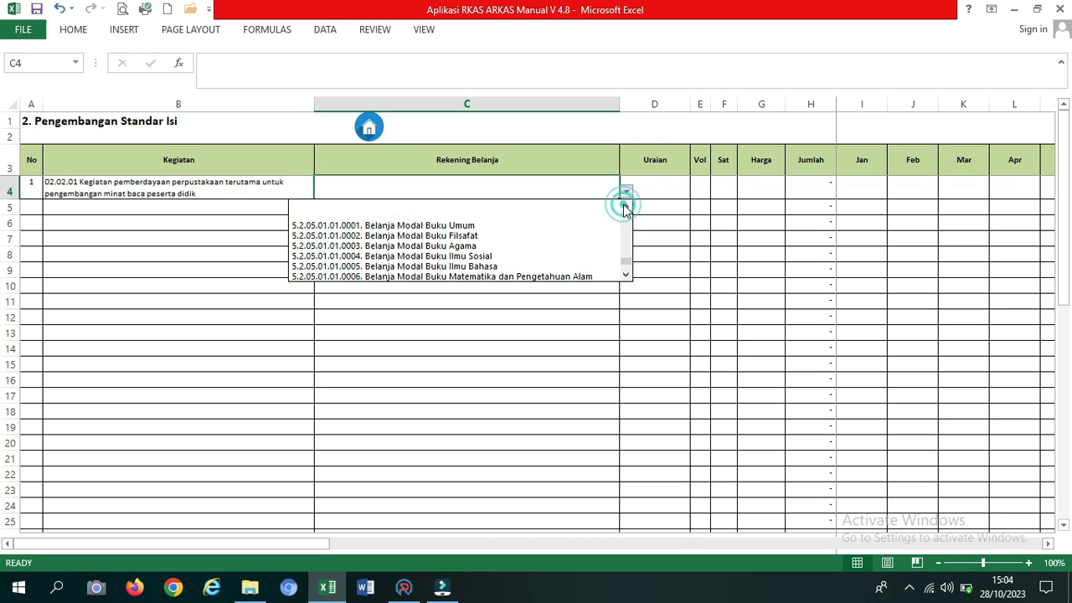
{"action": "left_click", "coordinate": [509, 226]}
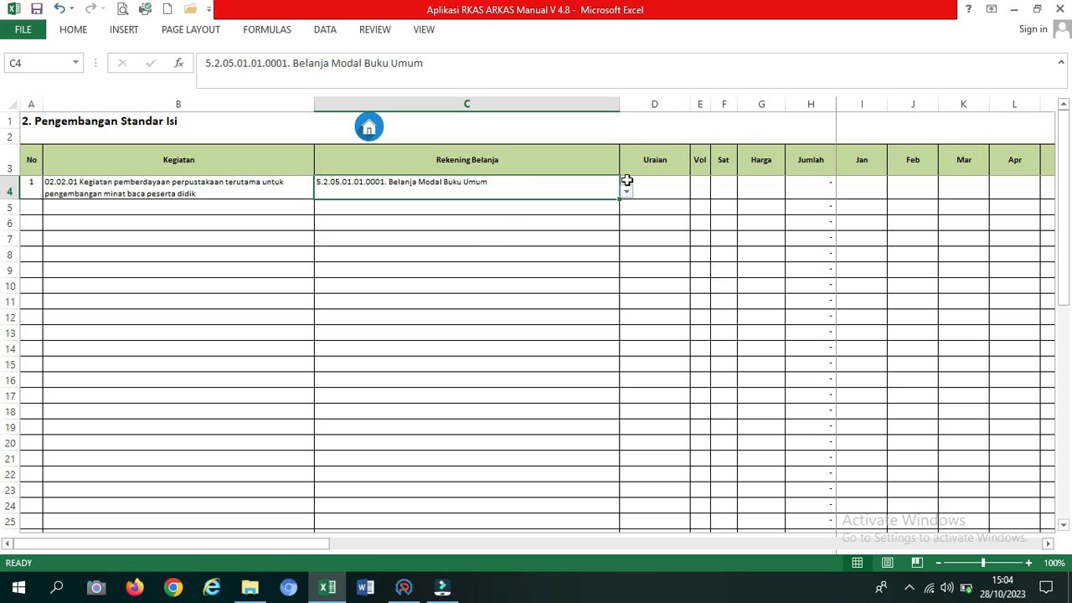
Step: Enter "Buku bacaan anak" as row 4's Uraian and 1 as its Vol
{"action": "left_click", "coordinate": [662, 183]}
{"action": "type", "text": "Buku"}
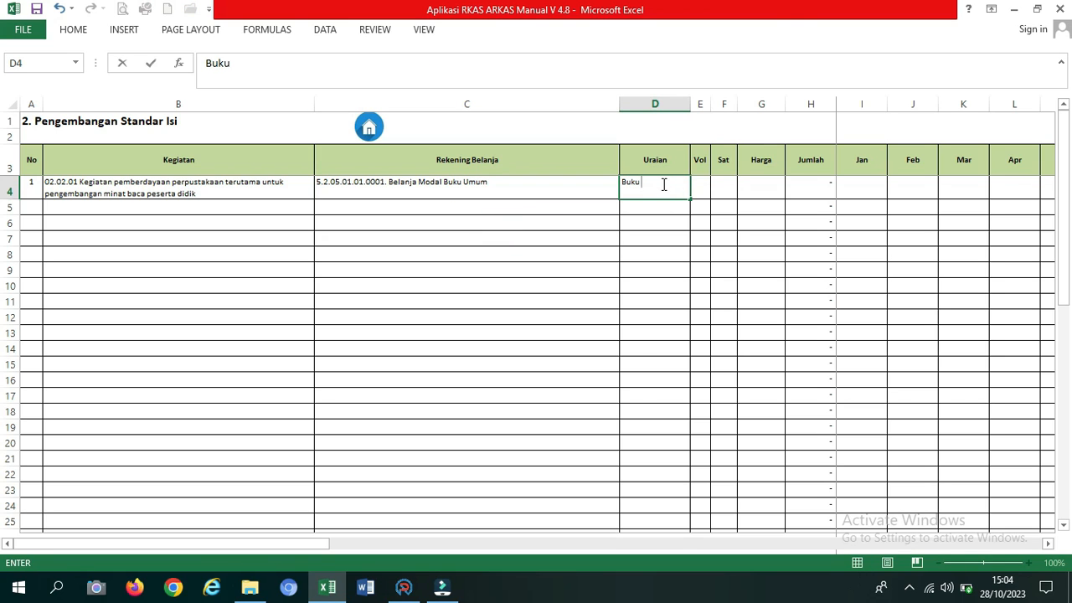
{"action": "type", "text": " bacaabn anak"}
{"action": "left_click", "coordinate": [699, 184]}
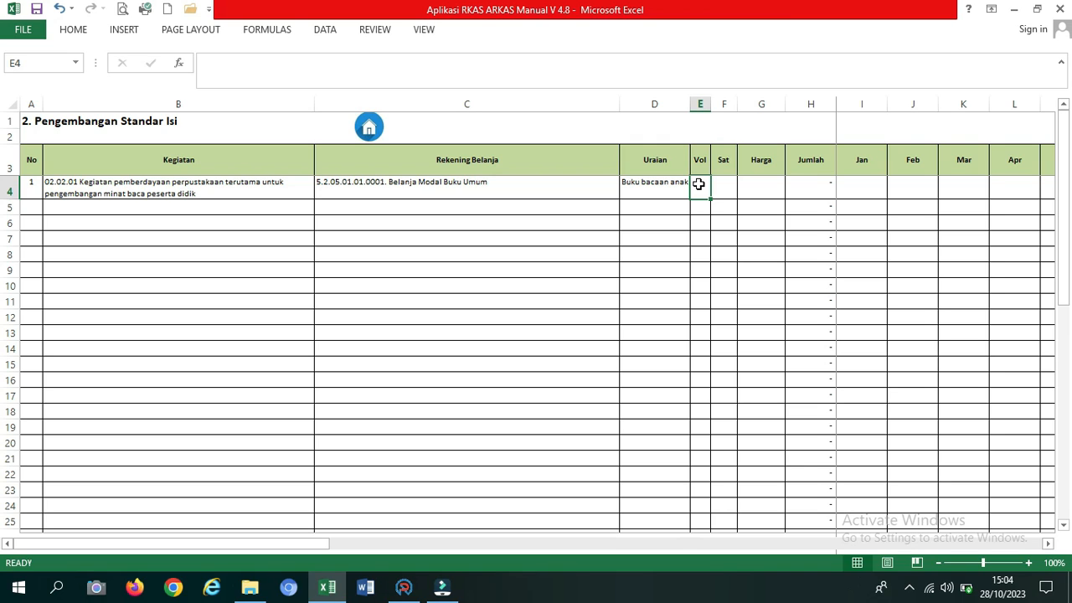
{"action": "type", "text": "1"}
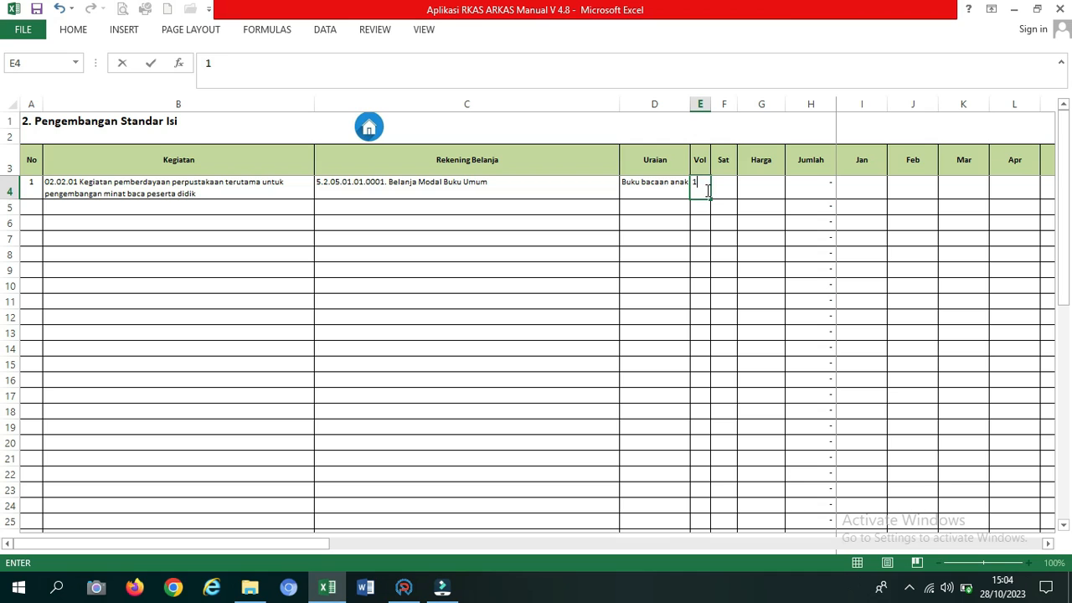
Step: Enter "Paket" as row 4's unit in Sat and 3.000.000 as its Harga
{"action": "left_click", "coordinate": [717, 189]}
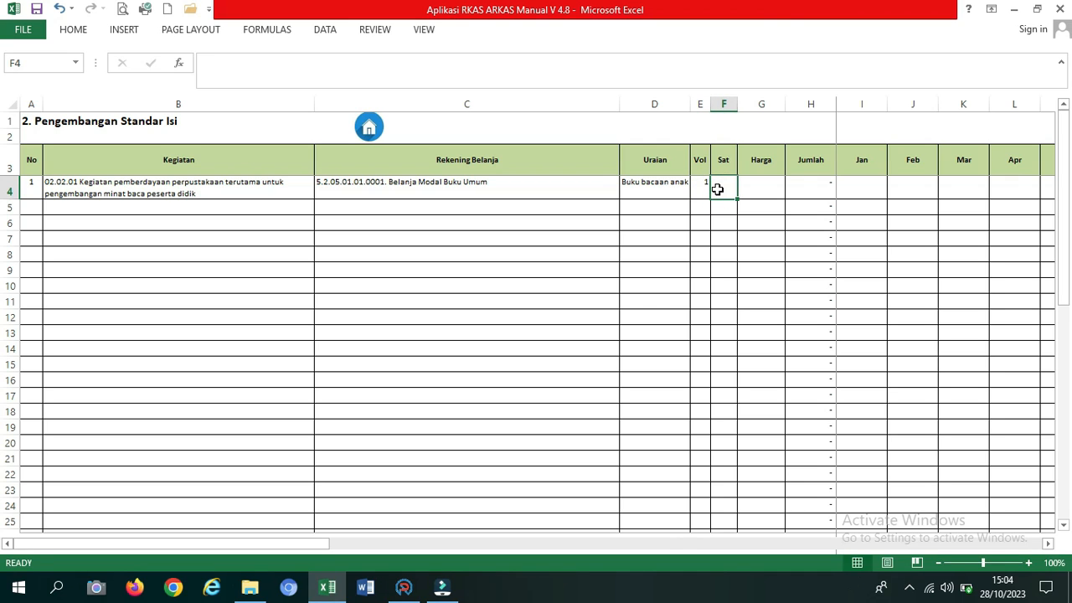
{"action": "type", "text": "Paket"}
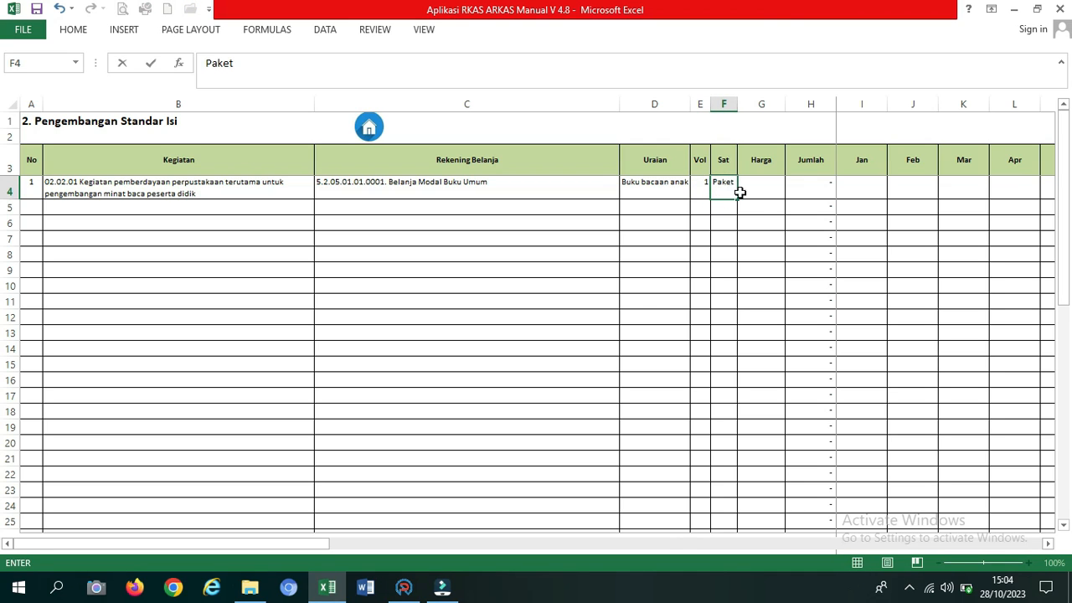
{"action": "left_click", "coordinate": [754, 193]}
{"action": "type", "text": "3"}
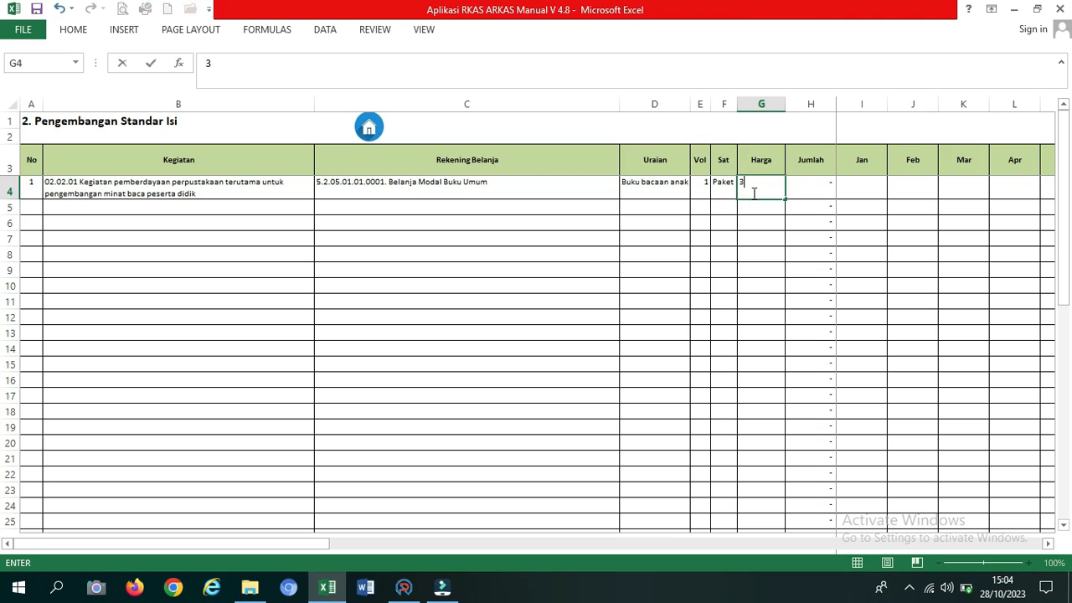
{"action": "type", "text": ".000.000"}
{"action": "left_click", "coordinate": [861, 192]}
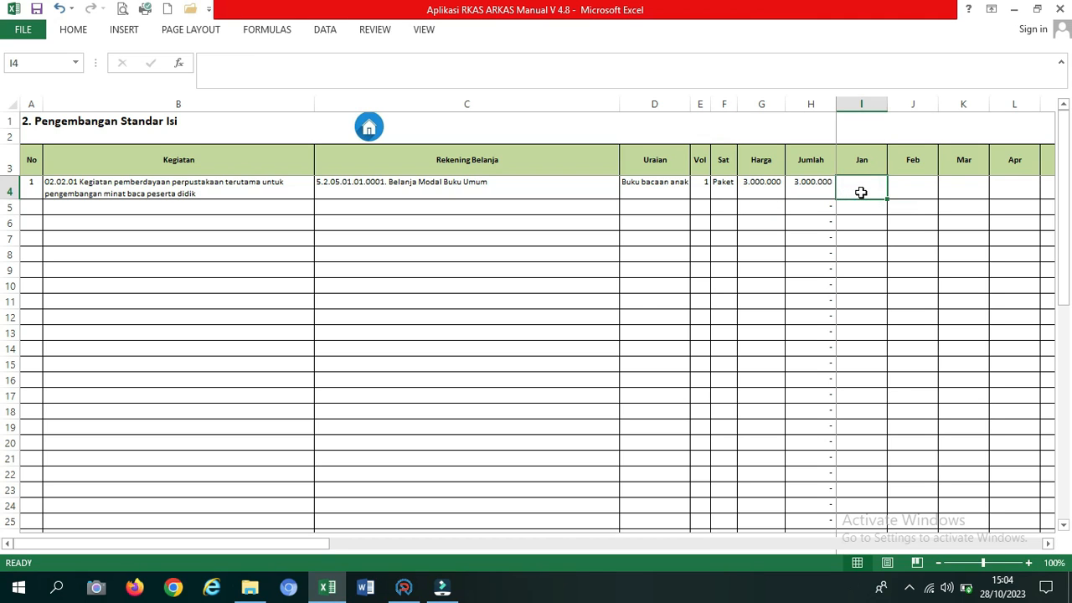
{"action": "left_click", "coordinate": [809, 186]}
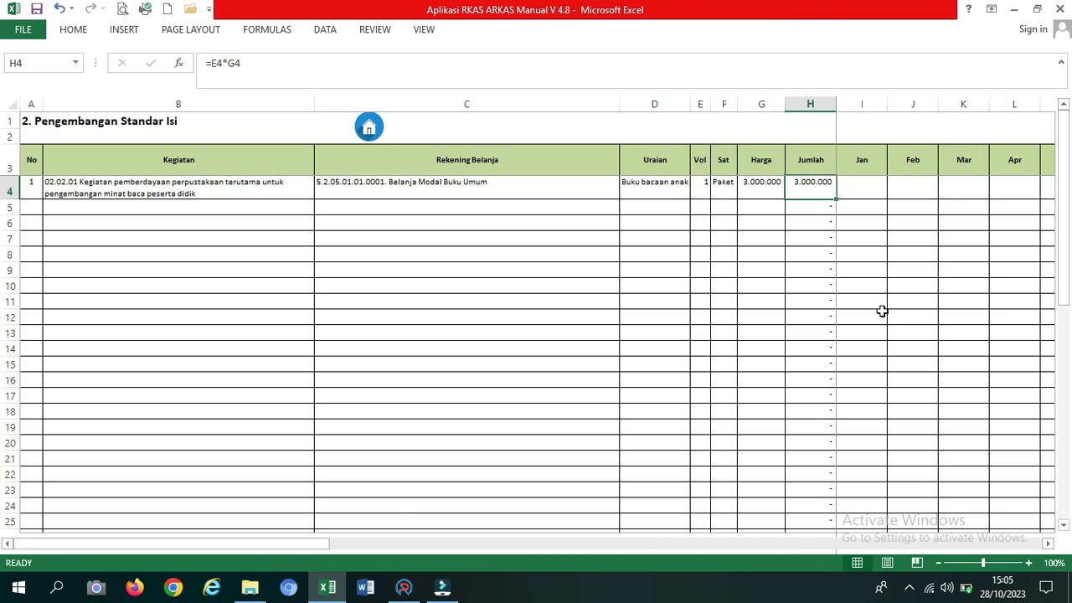
Step: Allocate 3.000.000 to March (Mar) for the Buku bacaan anak item in row 4
{"action": "left_click", "coordinate": [949, 189]}
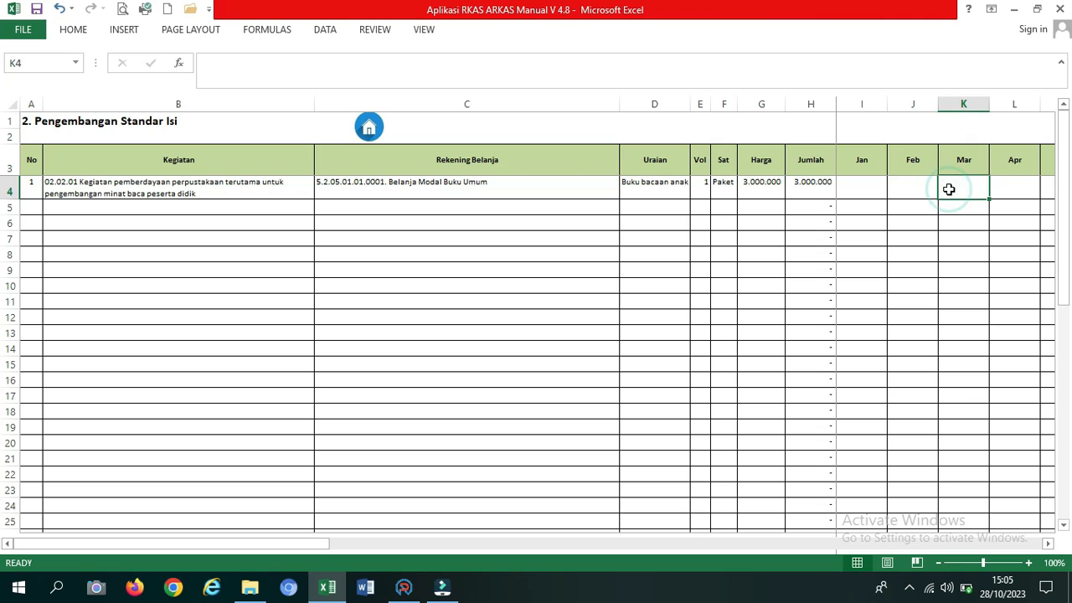
{"action": "type", "text": "30"}
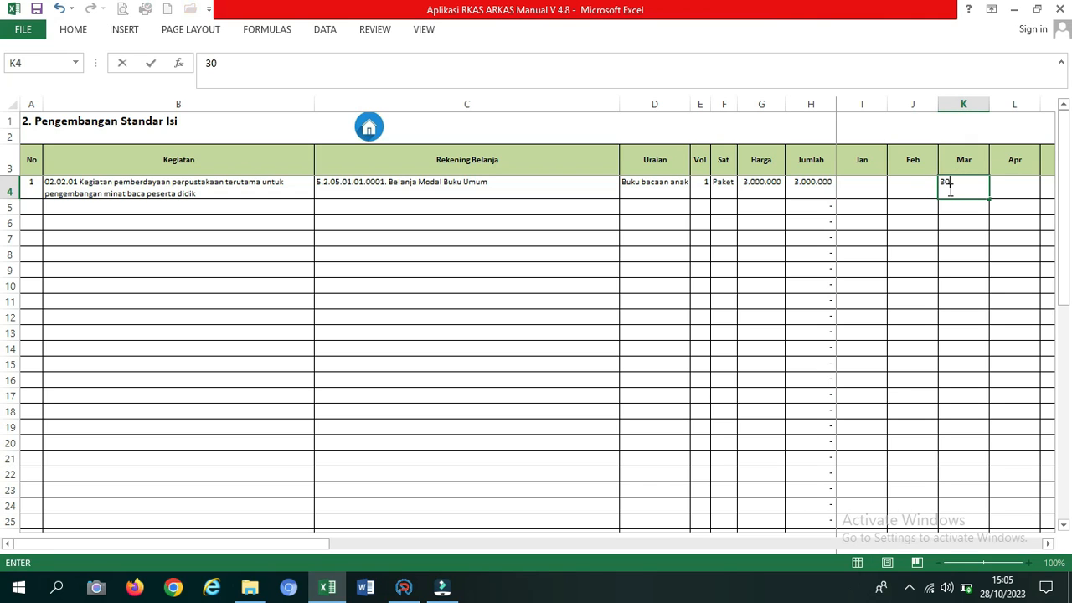
{"action": "type", "text": "000000"}
{"action": "key", "text": "BackSpace"}
{"action": "left_click", "coordinate": [961, 312]}
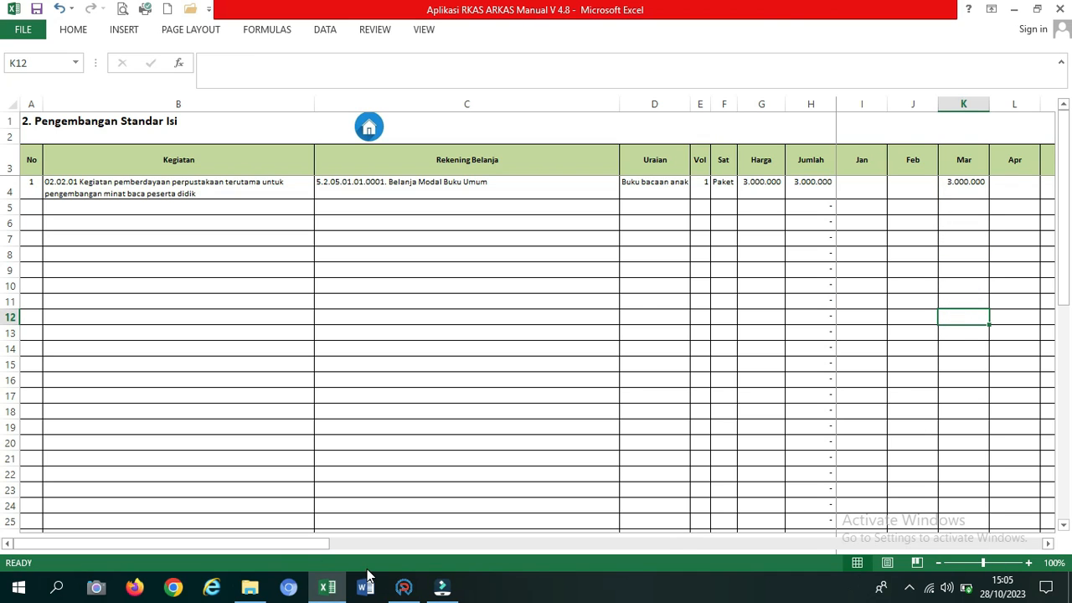
Step: Compare row 4's monthly allocation total in Jumlah © with its Harga value
{"action": "left_click_drag", "start_coordinate": [298, 550], "coordinate": [1028, 549]}
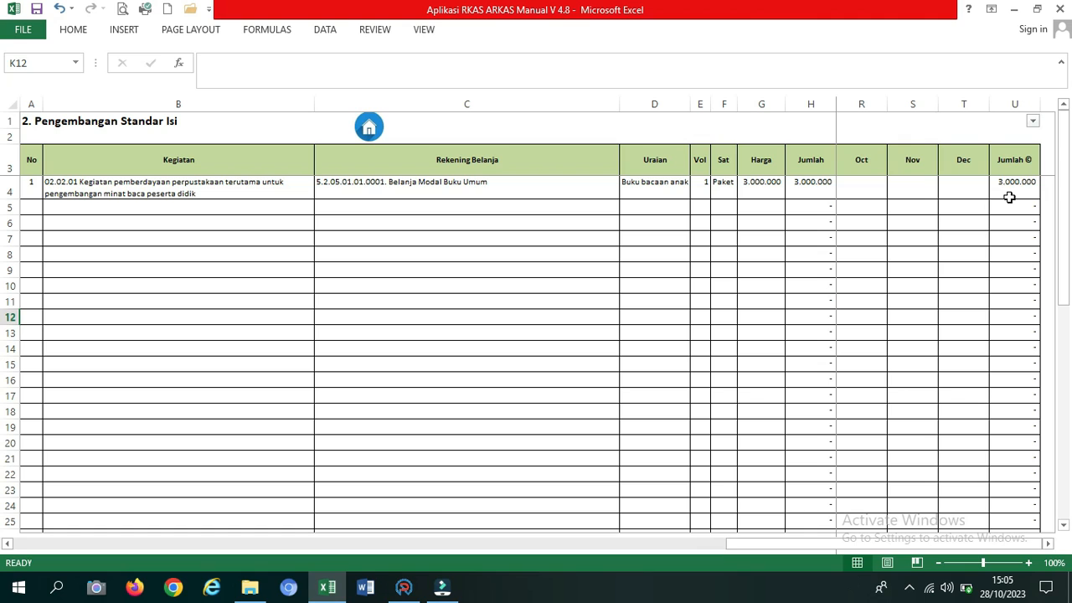
{"action": "left_click", "coordinate": [1010, 195]}
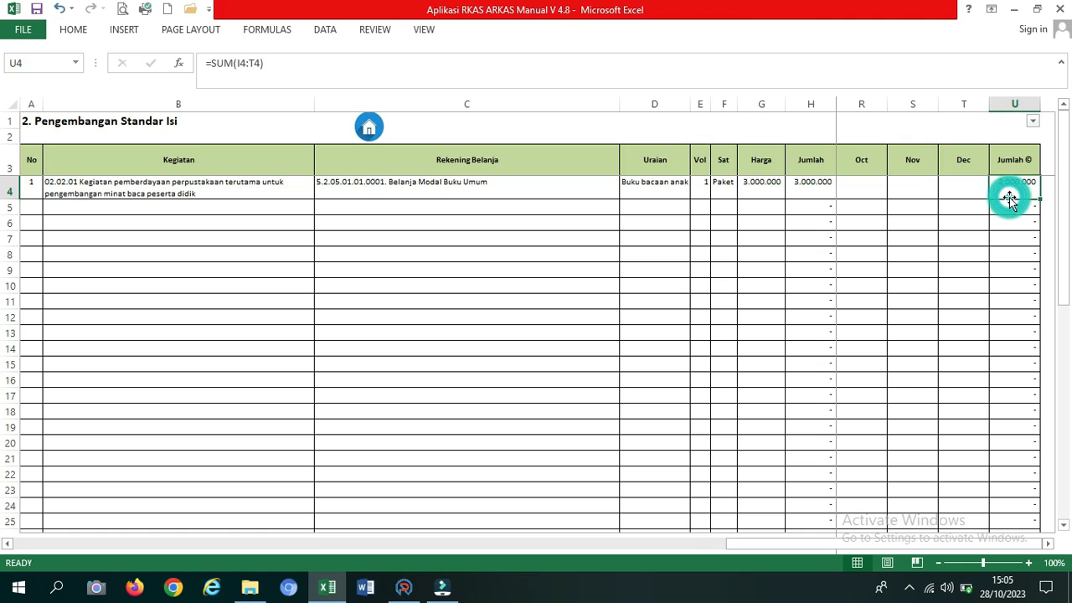
{"action": "left_click", "coordinate": [760, 184]}
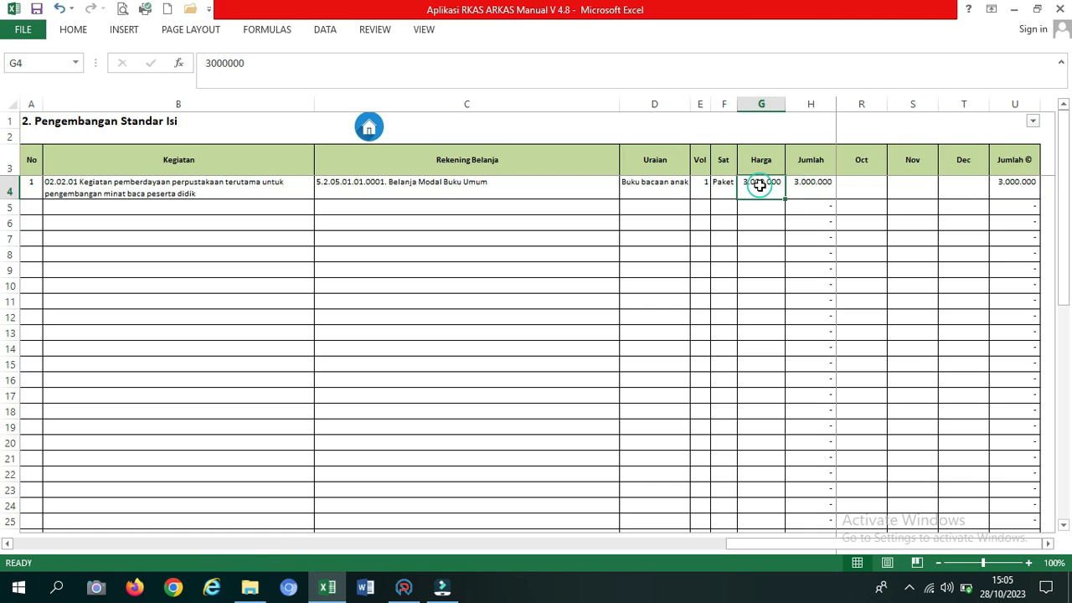
{"action": "left_click", "coordinate": [1018, 188]}
{"action": "left_click", "coordinate": [770, 190]}
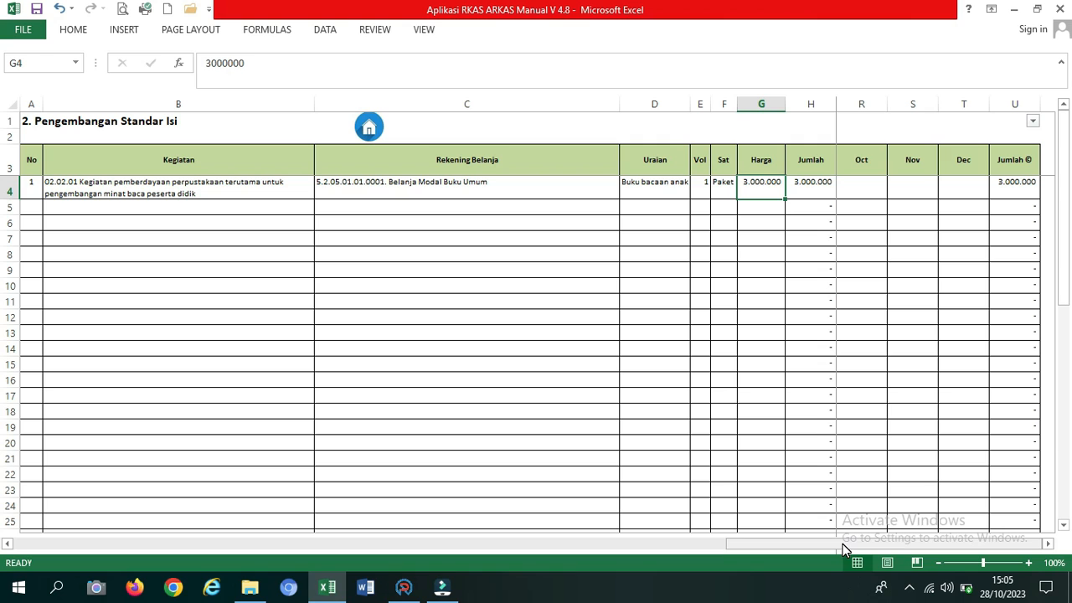
{"action": "left_click_drag", "start_coordinate": [843, 544], "coordinate": [2, 546]}
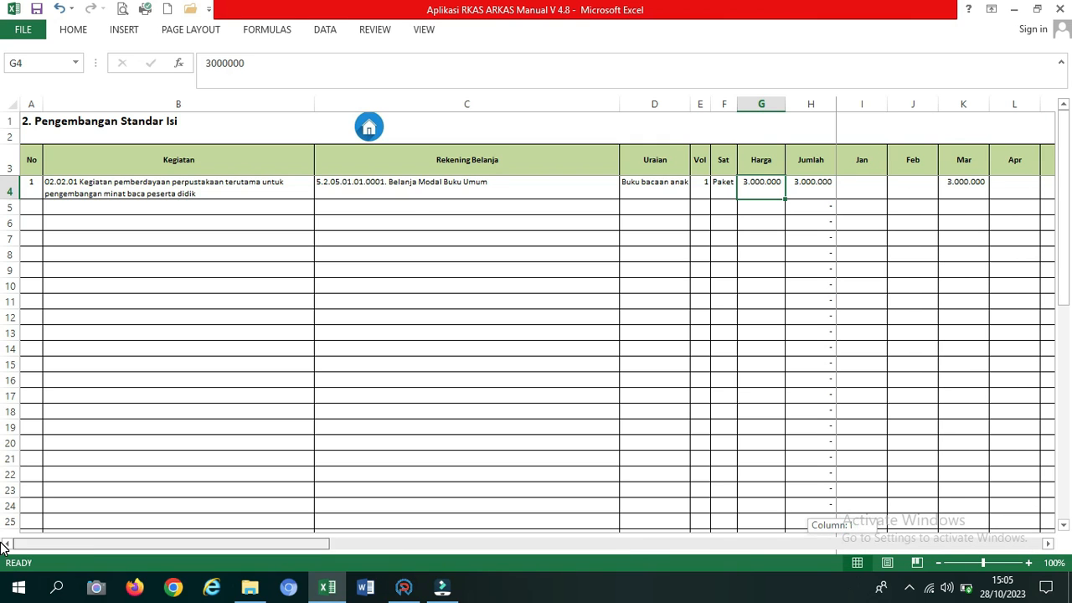
Step: Set row 5's Rekening Belanja to "5.2.02.05.02.0001. Belanja Modal Mebel"
{"action": "left_click", "coordinate": [182, 201]}
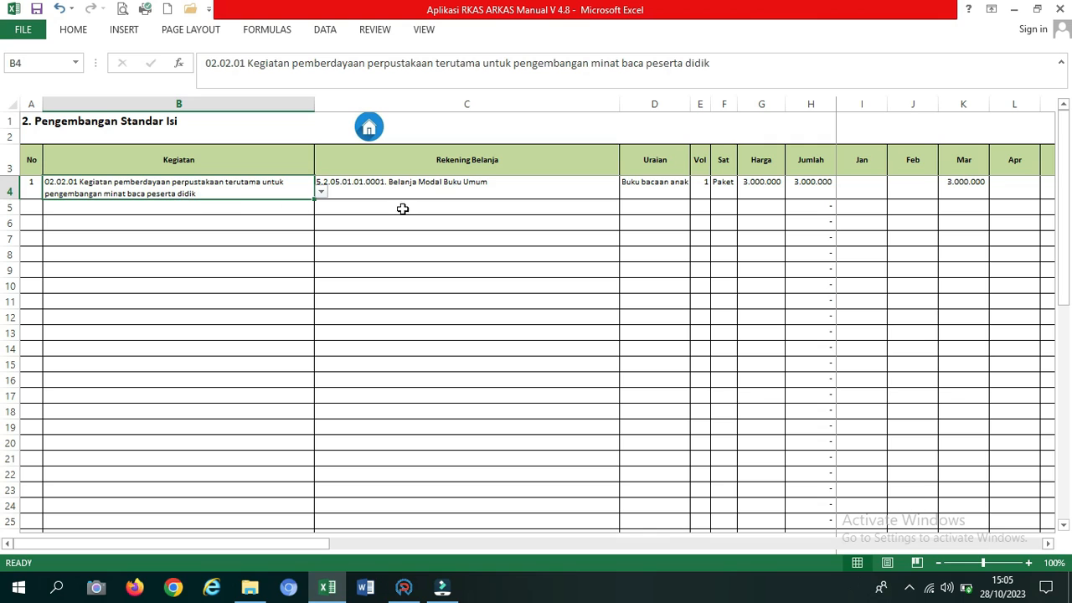
{"action": "left_click", "coordinate": [507, 208]}
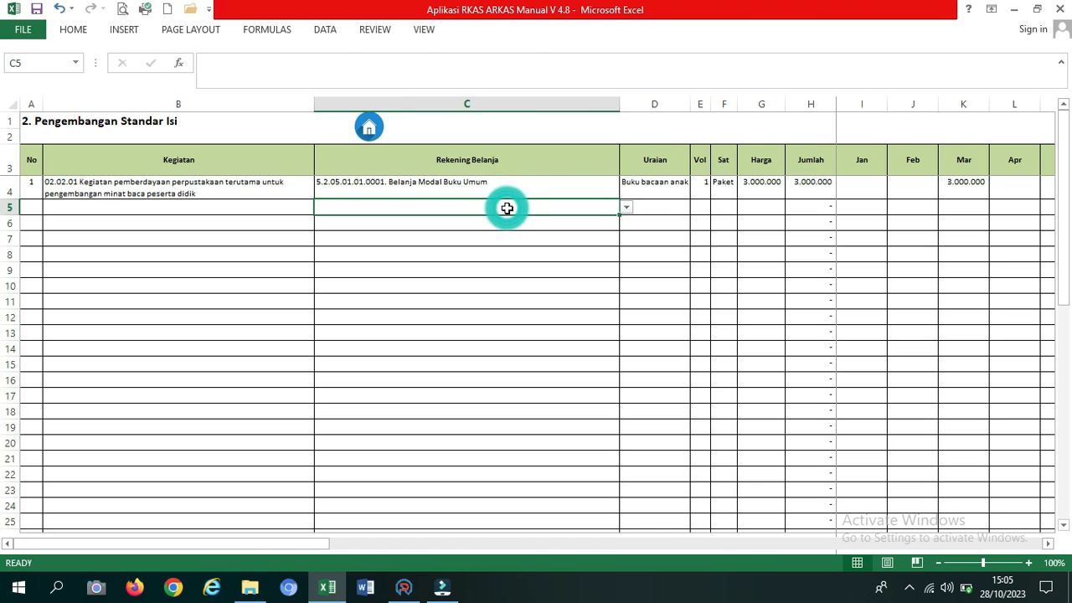
{"action": "left_click", "coordinate": [627, 207]}
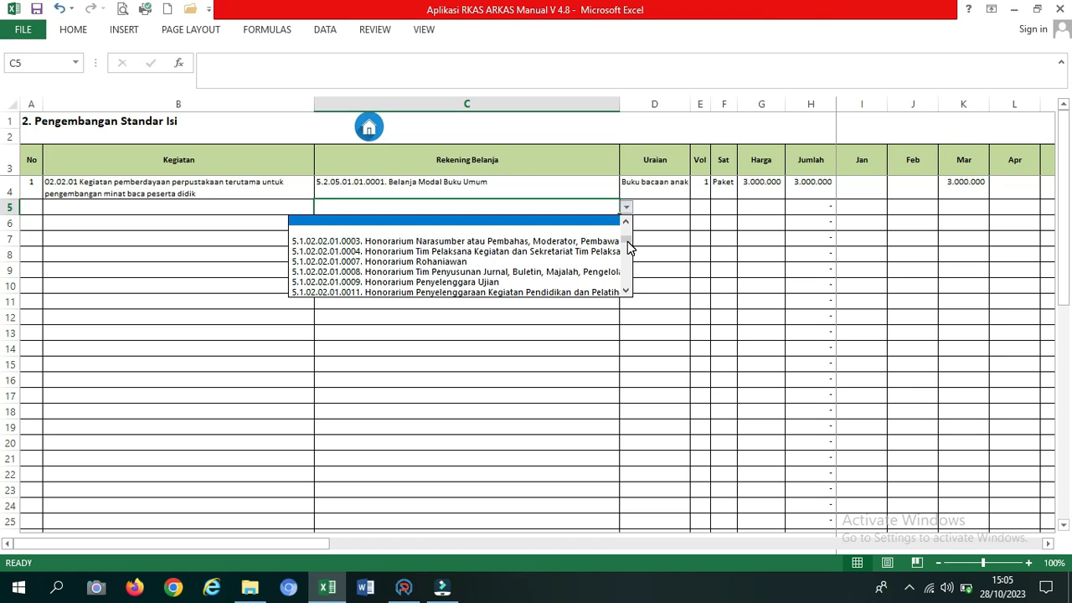
{"action": "left_click_drag", "start_coordinate": [628, 242], "coordinate": [627, 287]}
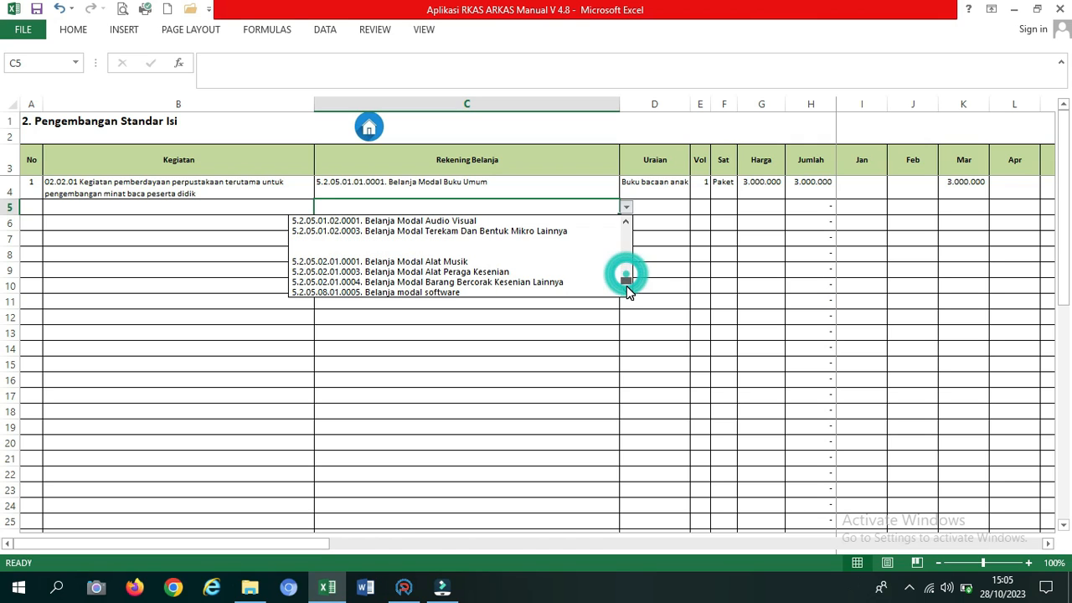
{"action": "left_click", "coordinate": [627, 223]}
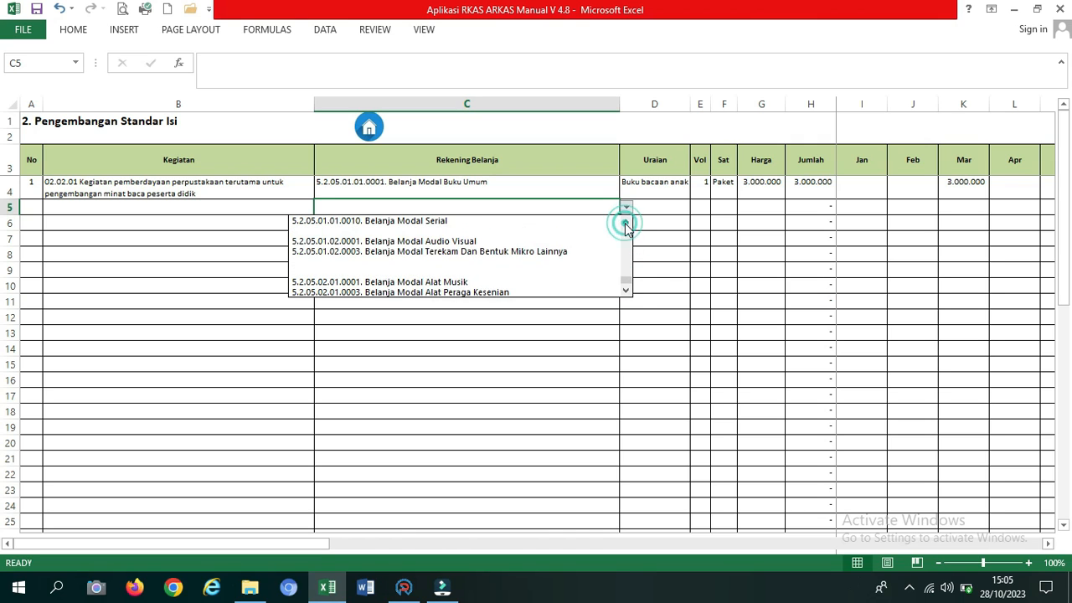
{"action": "left_click", "coordinate": [627, 223]}
{"action": "left_click", "coordinate": [626, 223]}
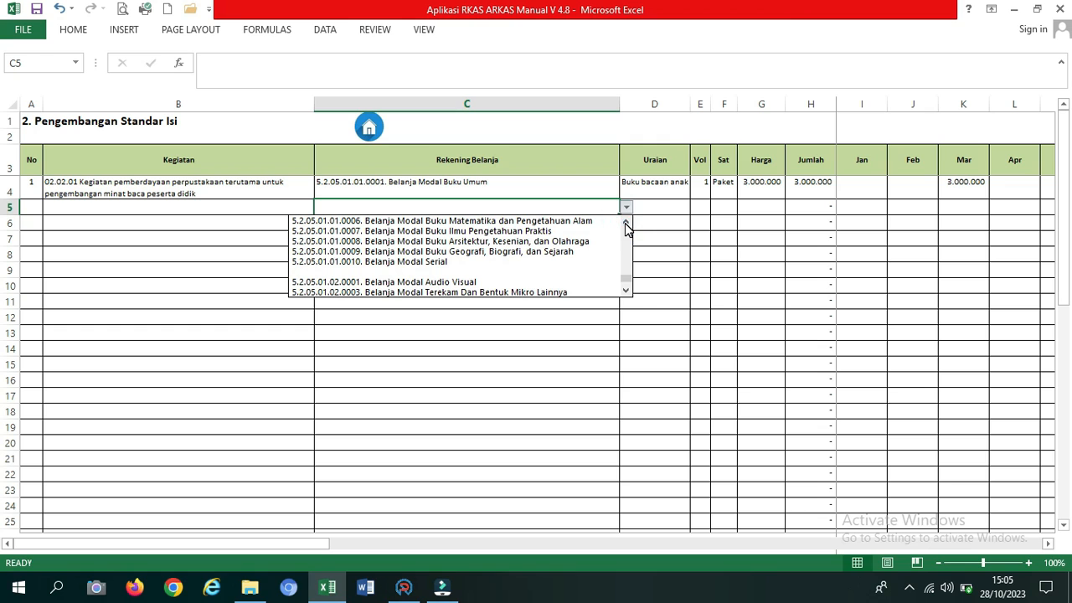
{"action": "left_click", "coordinate": [626, 223]}
{"action": "left_click", "coordinate": [626, 222]}
{"action": "left_click", "coordinate": [627, 222]}
{"action": "left_click", "coordinate": [627, 223]}
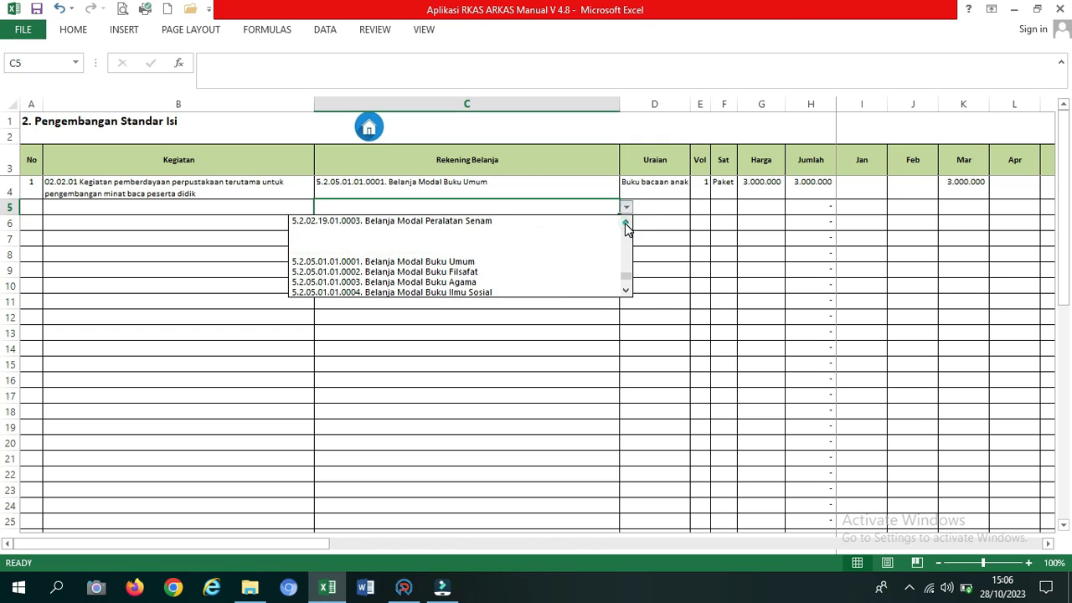
{"action": "left_click", "coordinate": [626, 223]}
{"action": "left_click", "coordinate": [626, 223]}
{"action": "left_click", "coordinate": [627, 223]}
{"action": "left_click", "coordinate": [626, 223]}
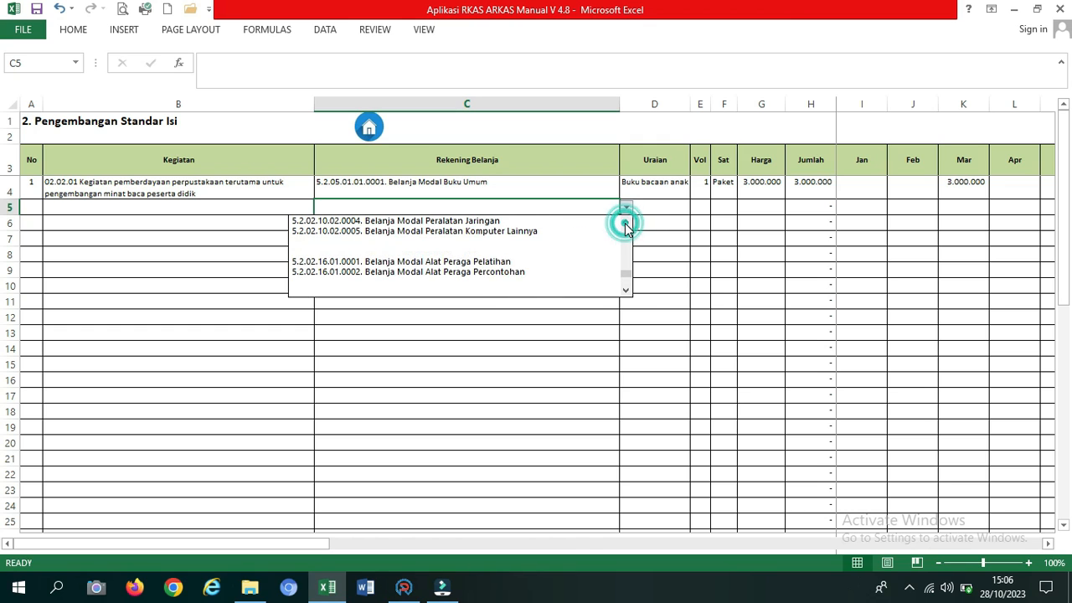
{"action": "left_click", "coordinate": [627, 223]}
{"action": "left_click", "coordinate": [627, 223]}
{"action": "left_click", "coordinate": [627, 223]}
{"action": "left_click", "coordinate": [627, 223]}
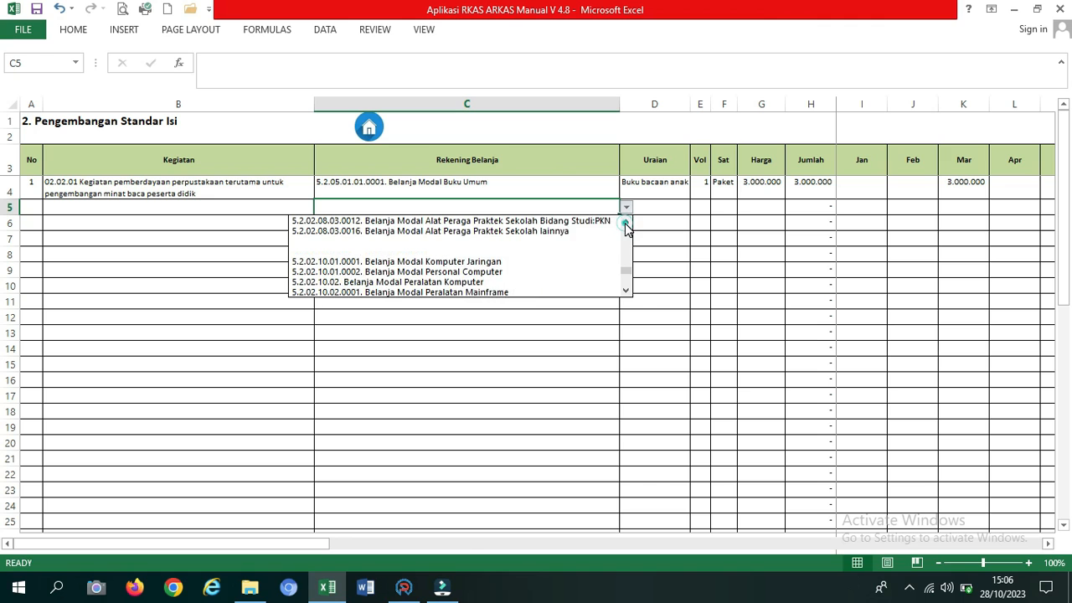
{"action": "left_click", "coordinate": [627, 223]}
{"action": "left_click", "coordinate": [626, 223]}
{"action": "left_click", "coordinate": [626, 223]}
{"action": "left_click", "coordinate": [626, 223]}
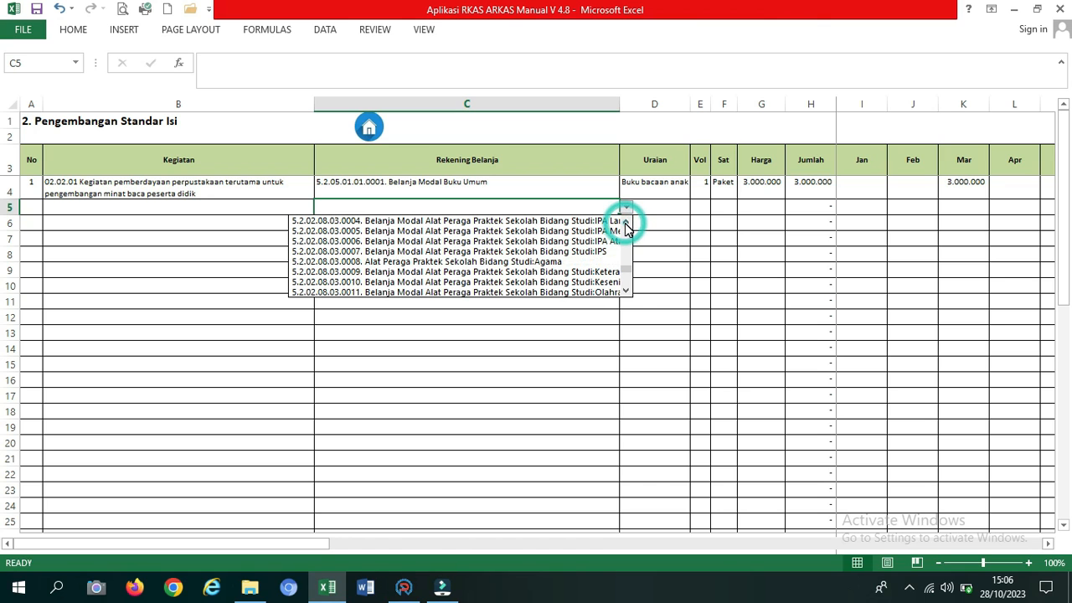
{"action": "left_click", "coordinate": [627, 223]}
{"action": "left_click", "coordinate": [627, 223]}
{"action": "left_click", "coordinate": [627, 223]}
{"action": "left_click", "coordinate": [626, 223]}
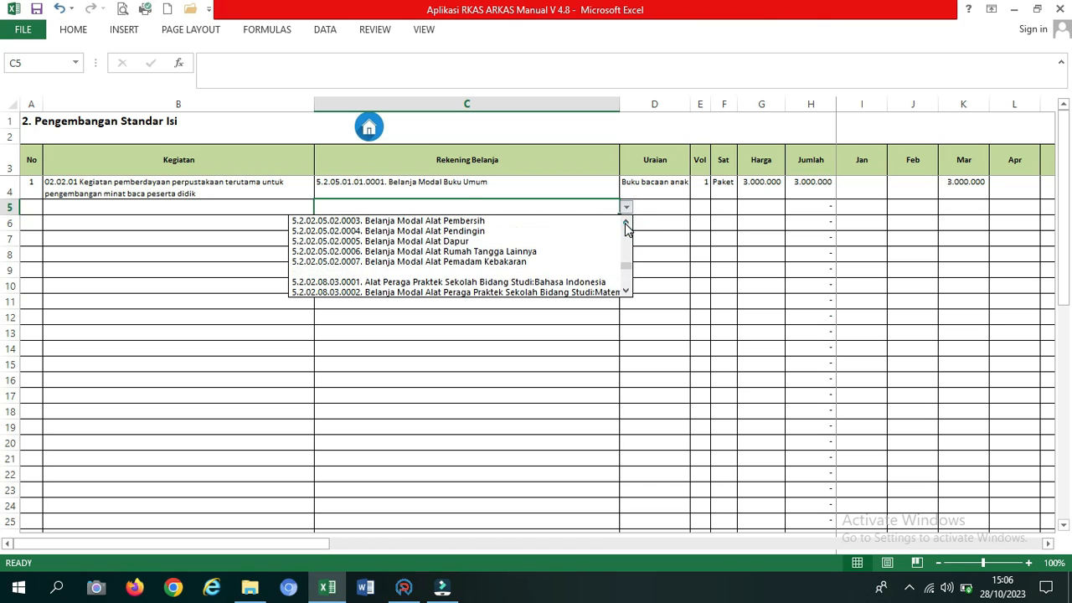
{"action": "left_click", "coordinate": [627, 223]}
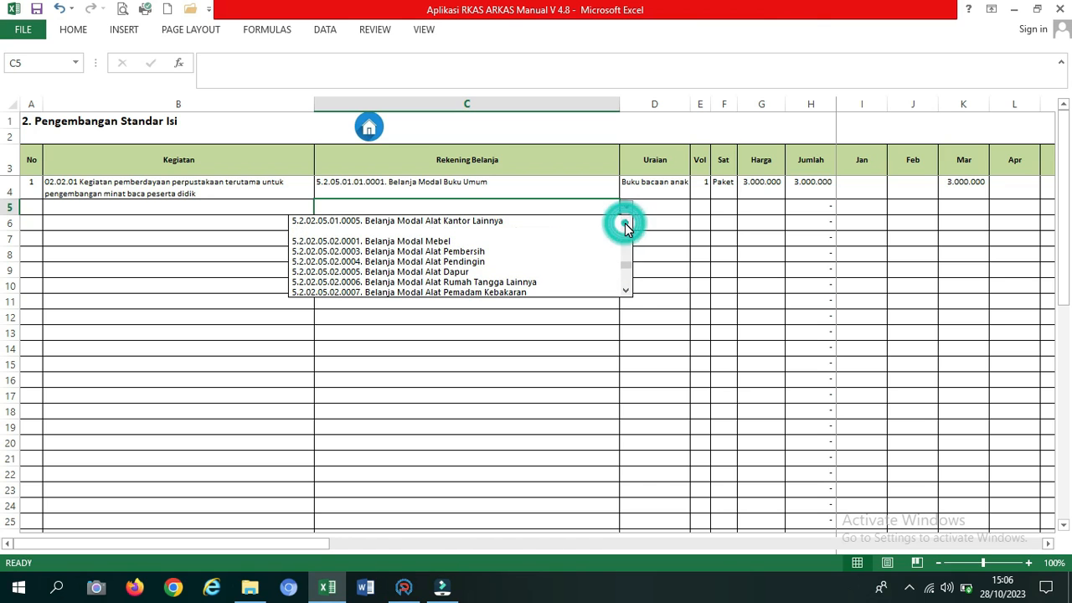
{"action": "left_click", "coordinate": [441, 241]}
Step: Enter "Meja Baca" as row 5's Uraian and 1 as its Vol
{"action": "left_click", "coordinate": [651, 201]}
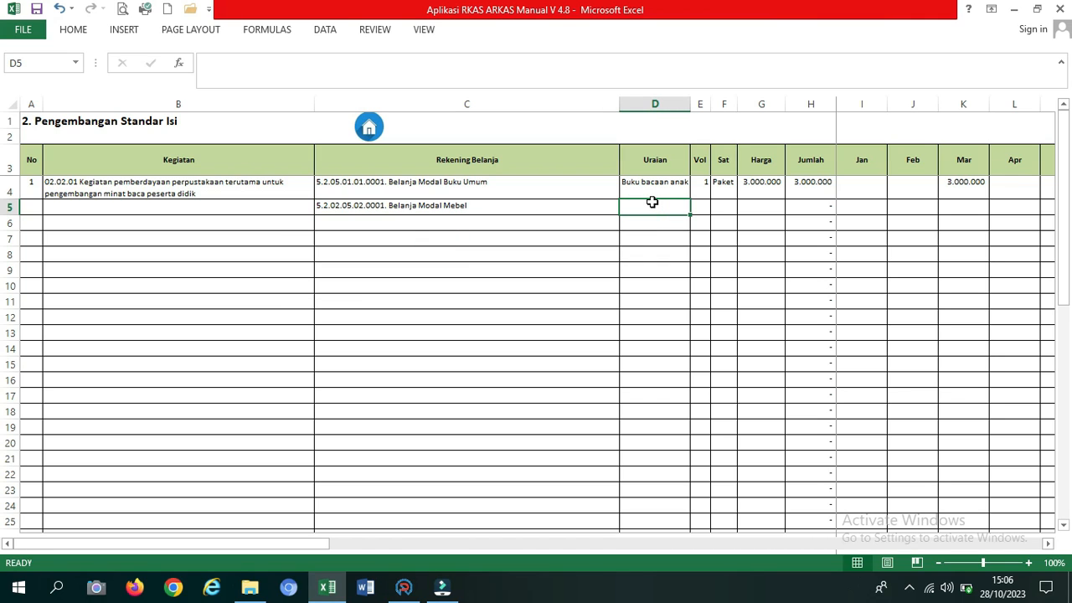
{"action": "type", "text": "Lema"}
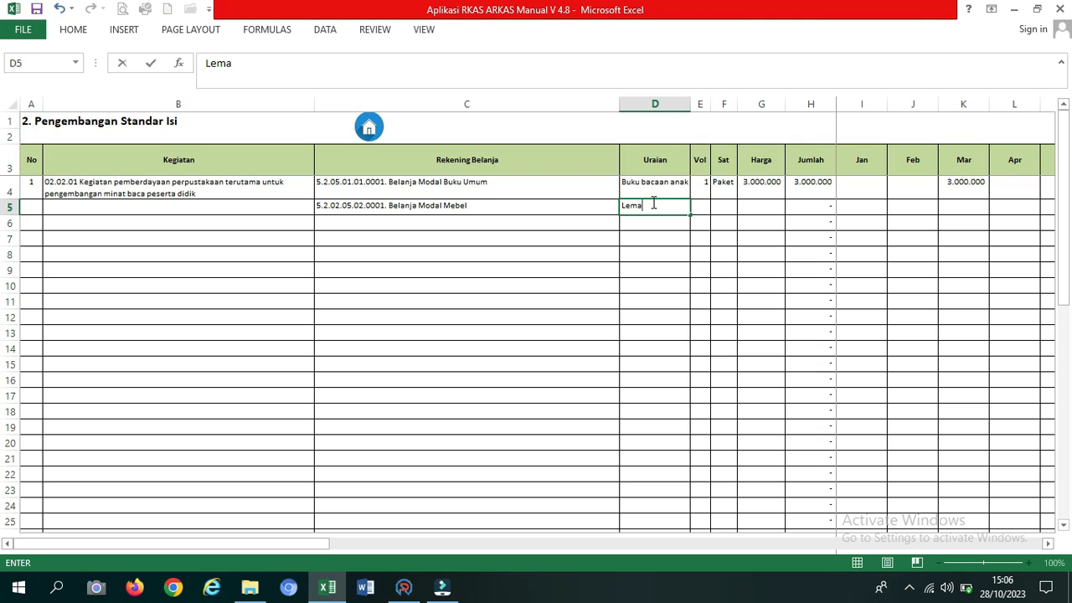
{"action": "key", "text": "BackSpace"}
{"action": "key", "text": "BackSpace"}
{"action": "key", "text": "BackSpace"}
{"action": "type", "text": "Meja Baca"}
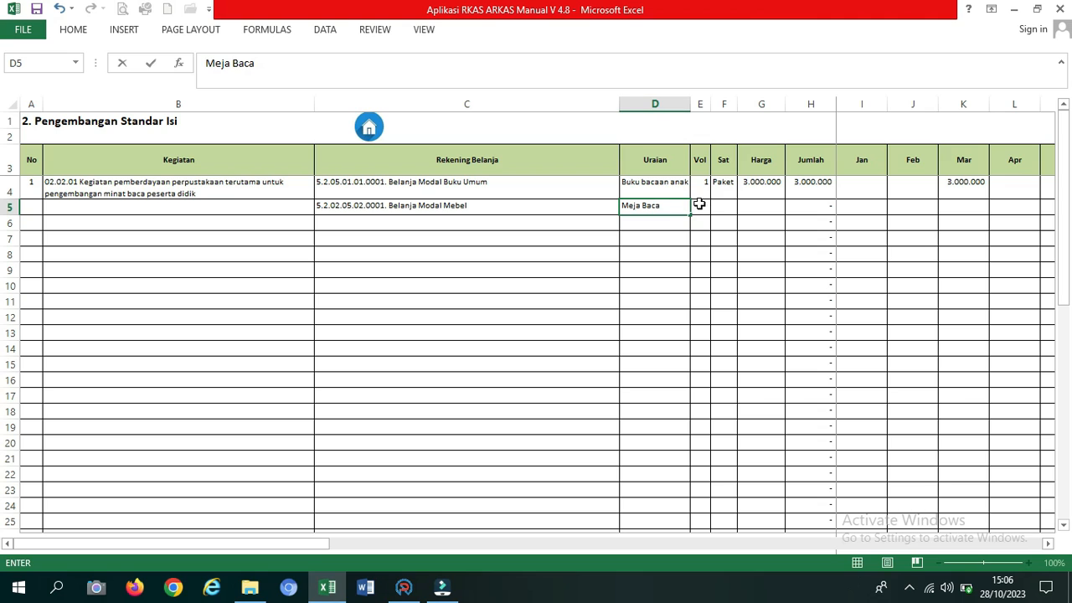
{"action": "left_click", "coordinate": [700, 203]}
{"action": "type", "text": "1"}
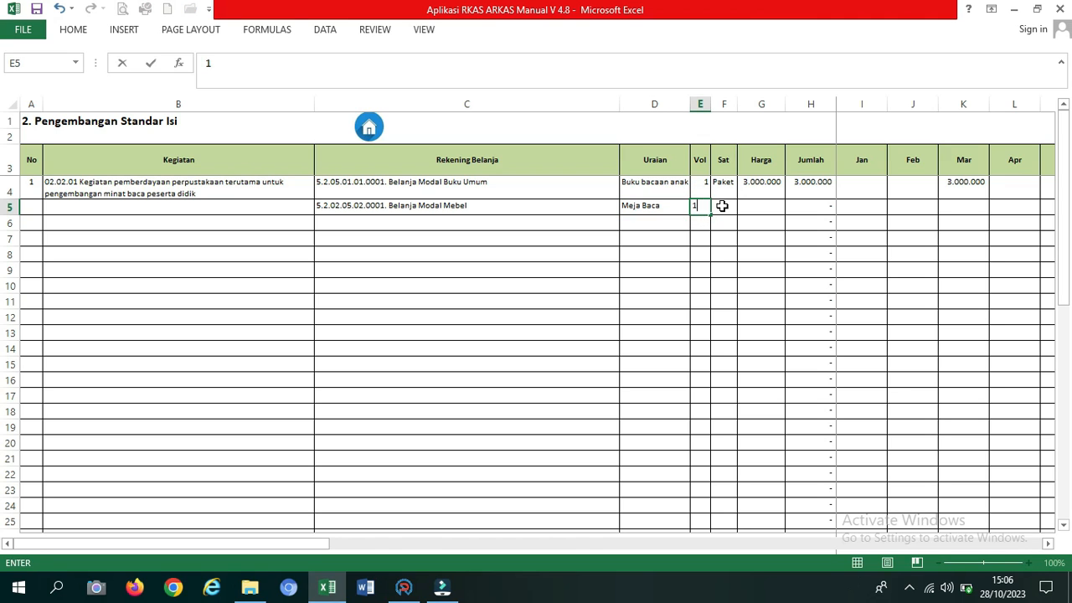
Step: Enter "Buah" as row 5's unit in Sat and 2.500.000 as its Harga
{"action": "left_click", "coordinate": [721, 206]}
{"action": "type", "text": "Buah"}
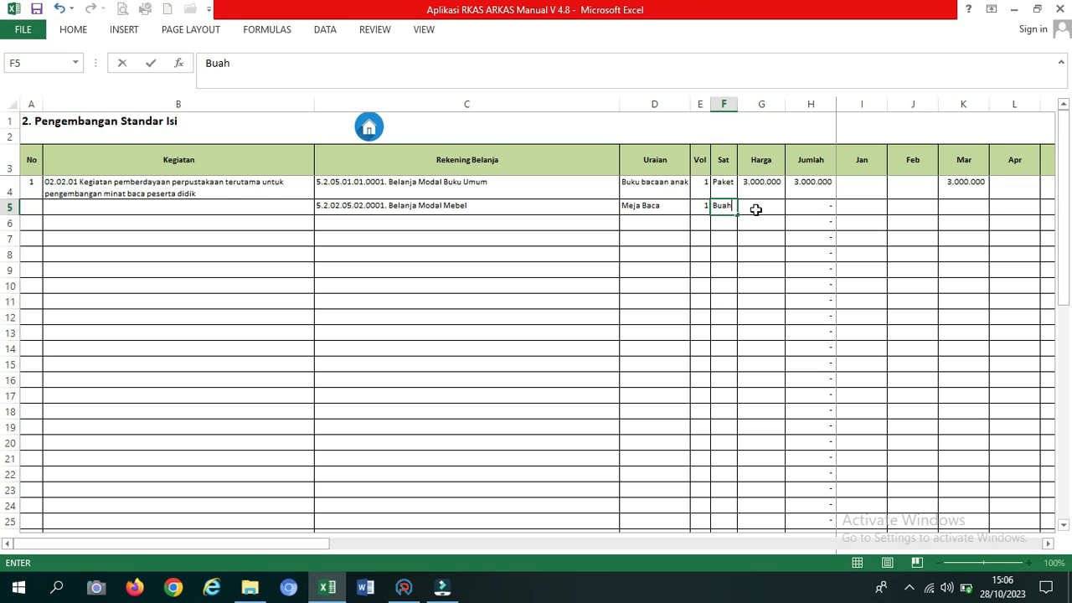
{"action": "left_click", "coordinate": [756, 209]}
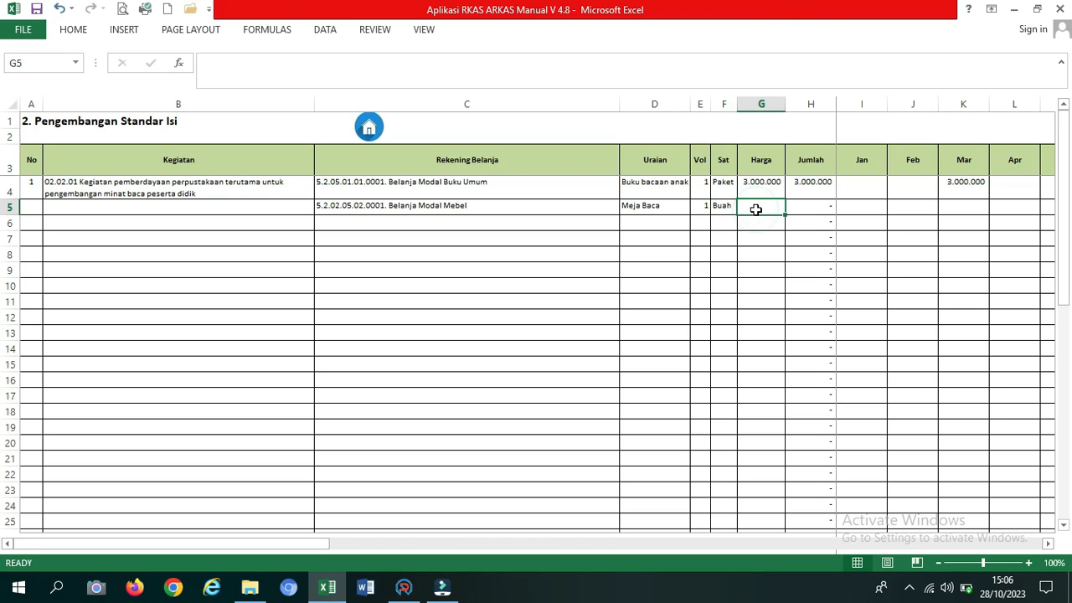
{"action": "type", "text": "25"}
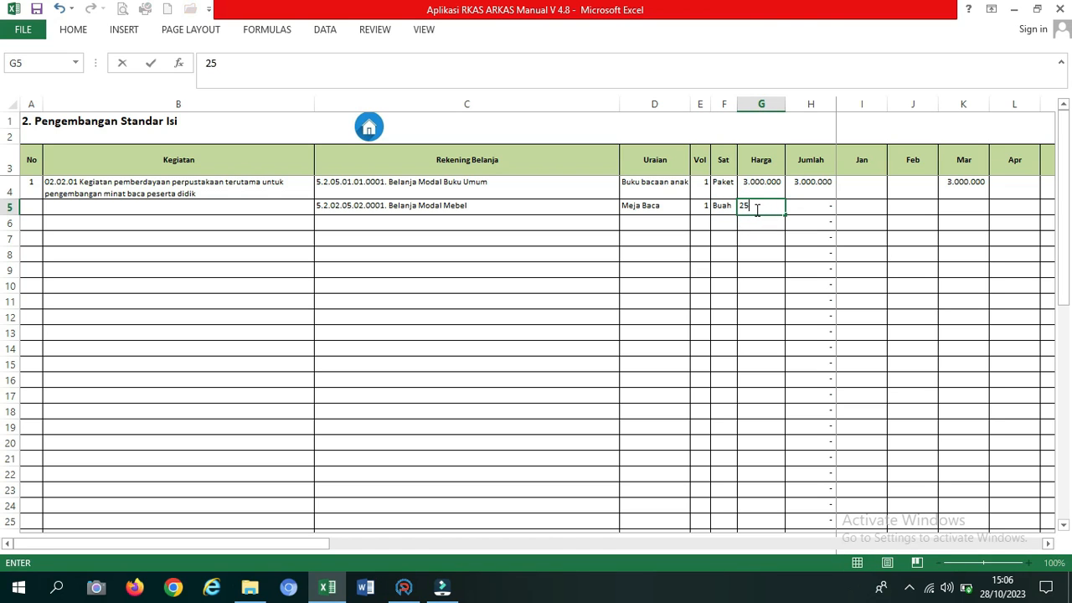
{"action": "type", "text": "00000"}
Step: Allocate 2.500.000 to April (Apr) for the Meja Baca item in row 5
{"action": "left_click", "coordinate": [858, 209]}
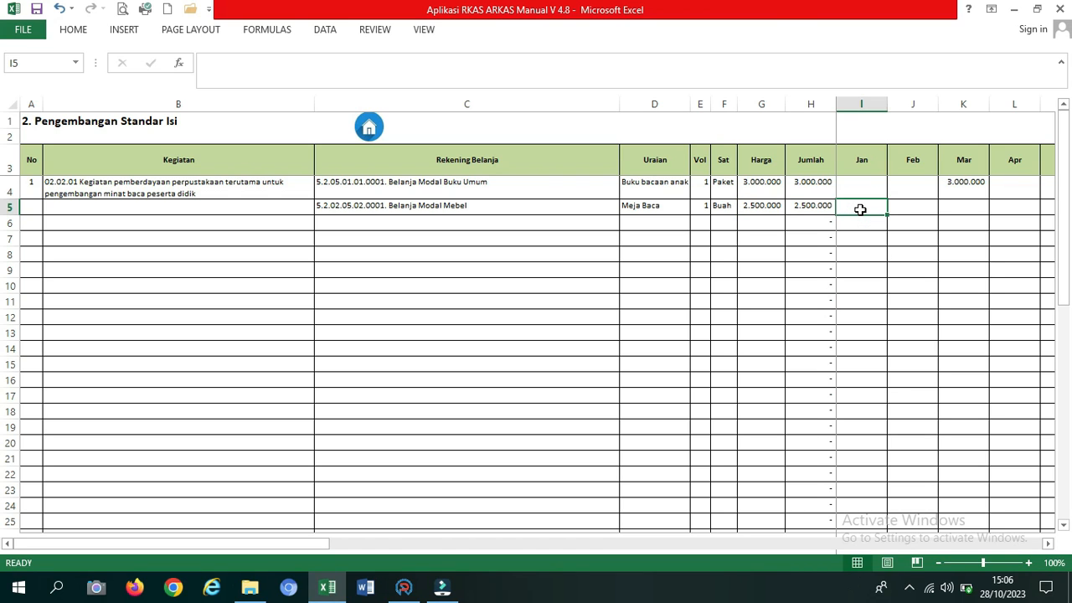
{"action": "left_click", "coordinate": [1013, 210]}
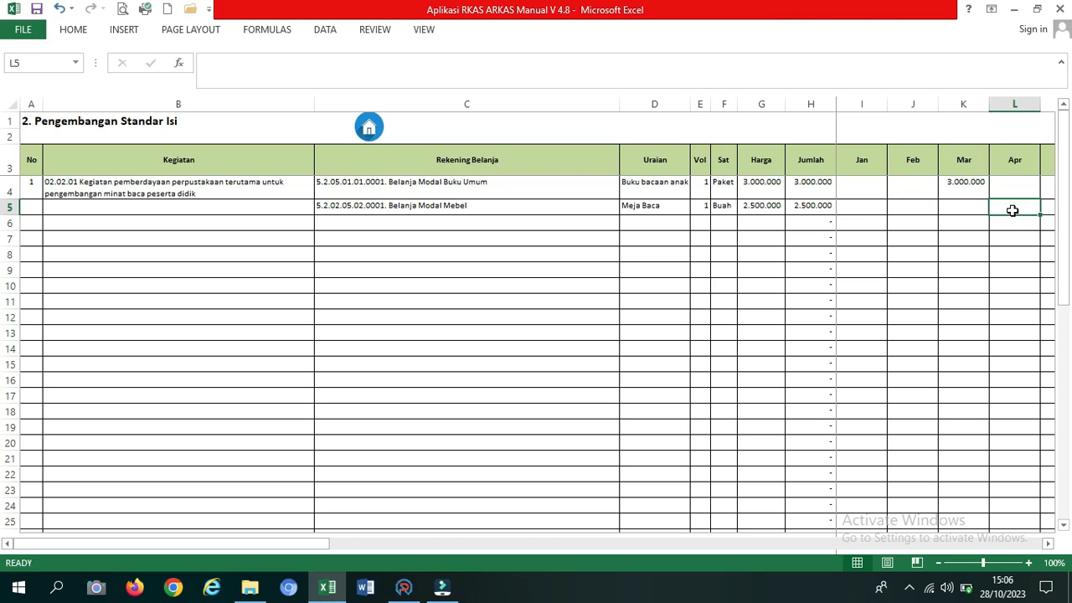
{"action": "type", "text": "2500000"}
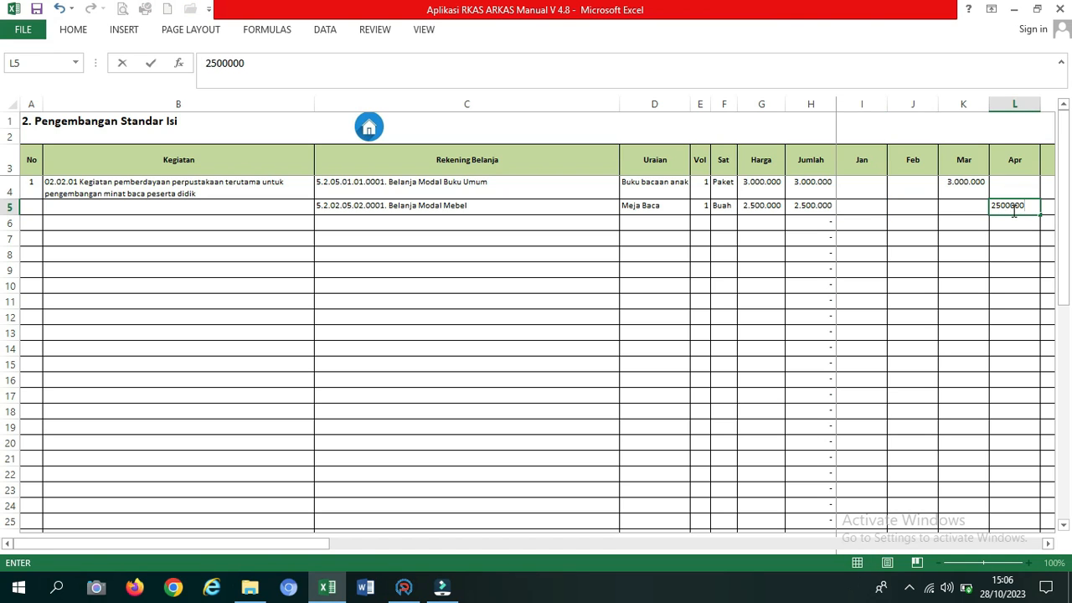
{"action": "left_click", "coordinate": [493, 268]}
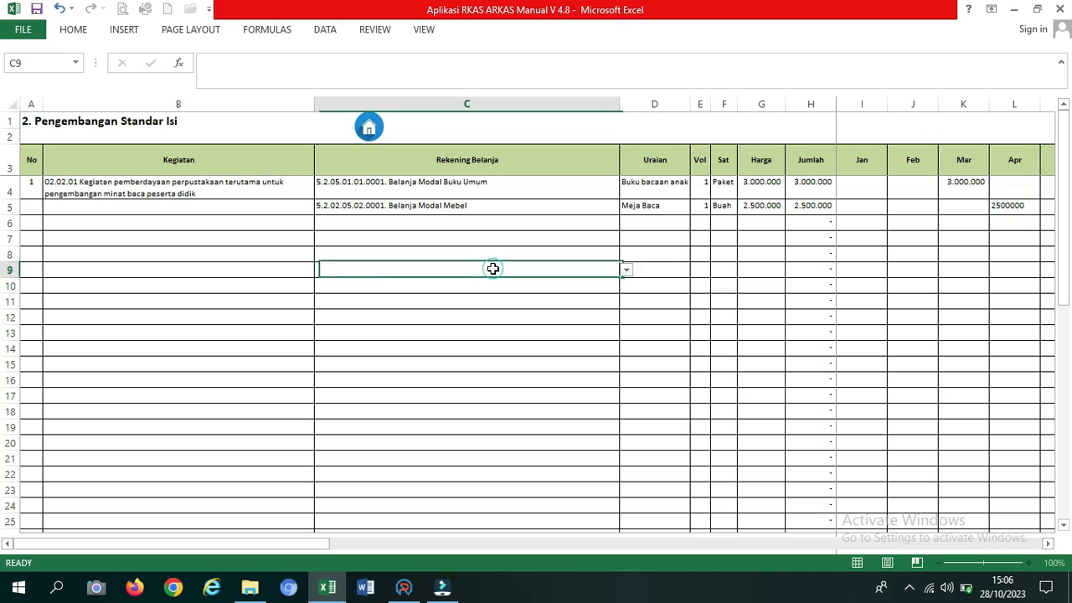
{"action": "left_click", "coordinate": [457, 185]}
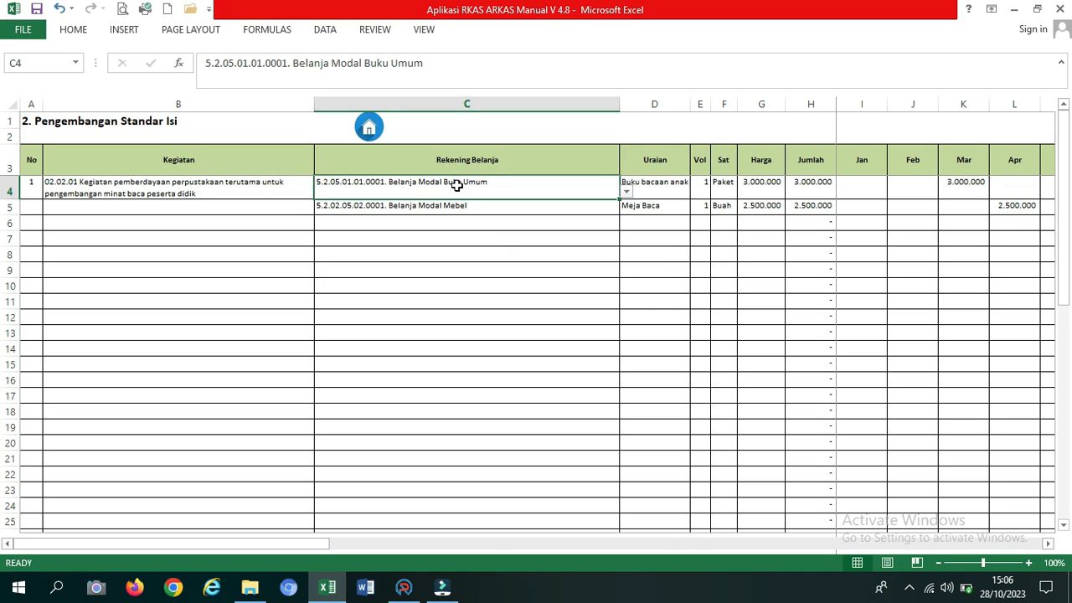
Step: Number row 6 as 2 in No and set its Kegiatan to "02.03.01 Penyusunan Kurikulum"
{"action": "left_click", "coordinate": [26, 223]}
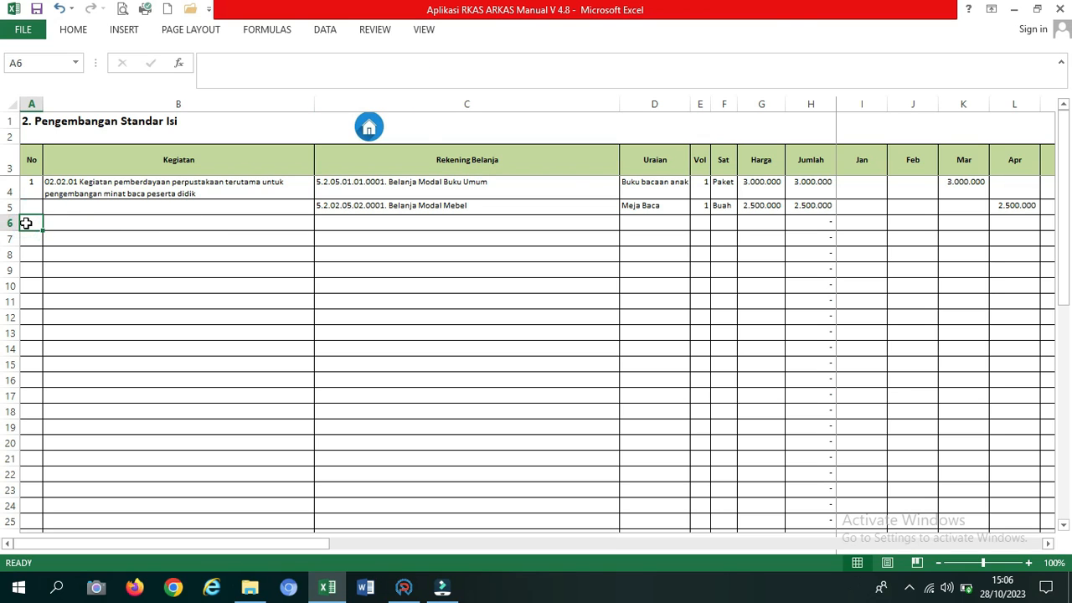
{"action": "type", "text": "2"}
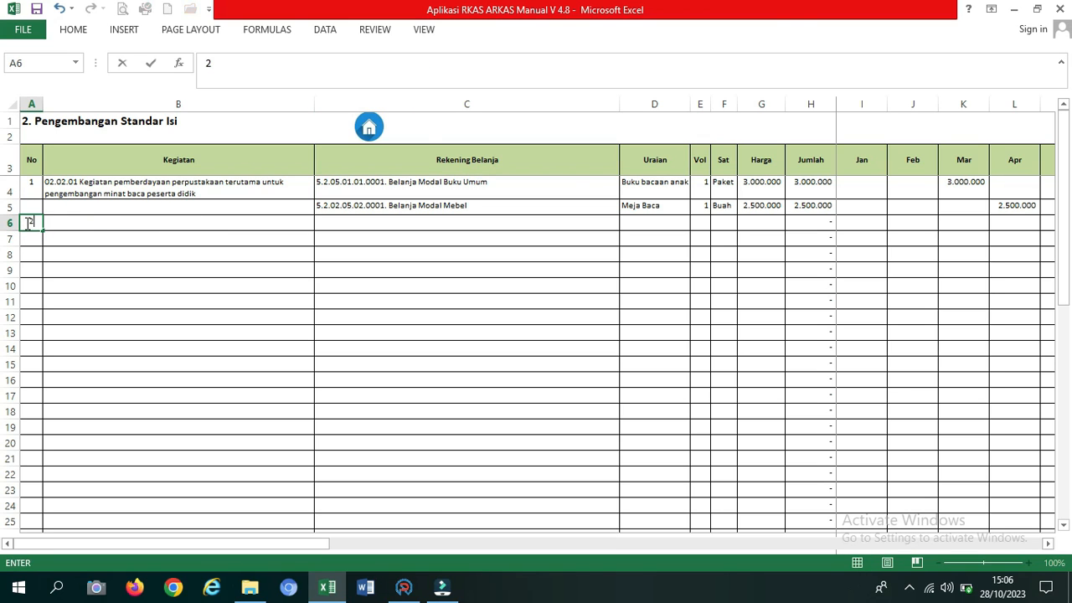
{"action": "left_click", "coordinate": [144, 229]}
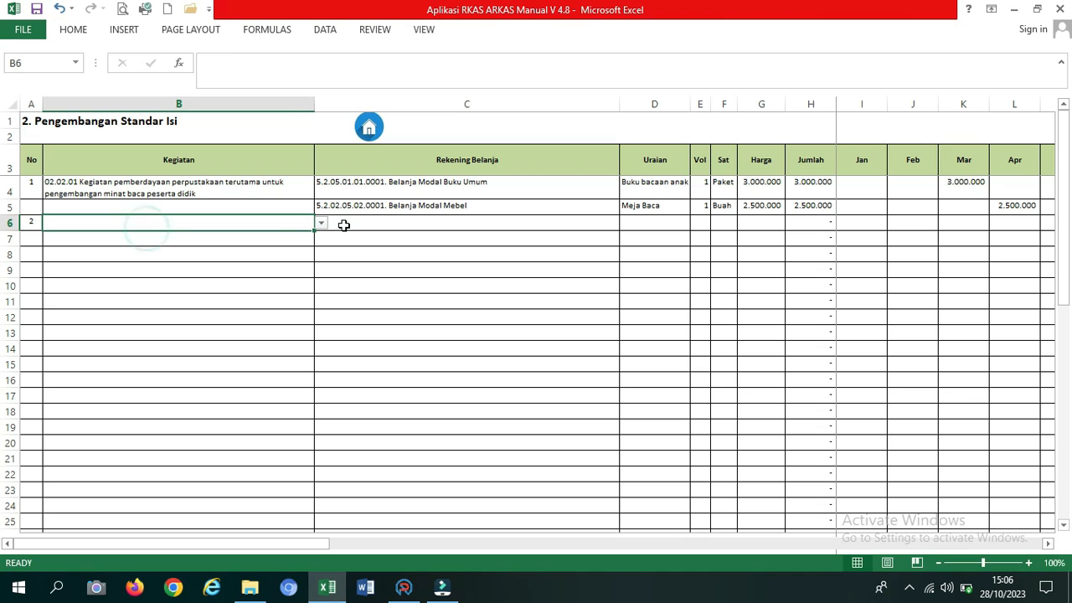
{"action": "left_click", "coordinate": [320, 225]}
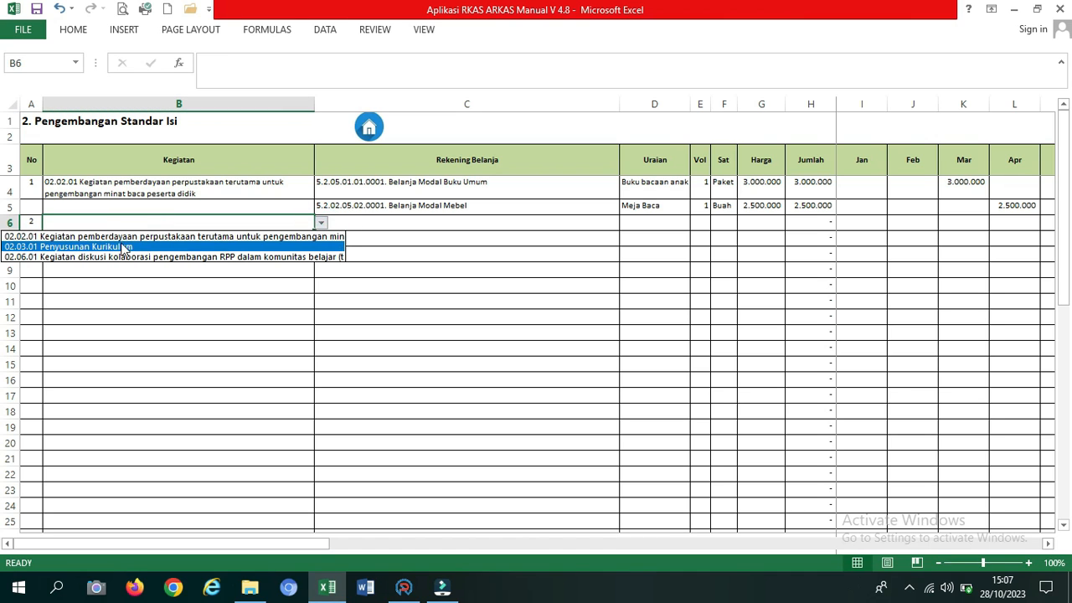
{"action": "left_click", "coordinate": [101, 247]}
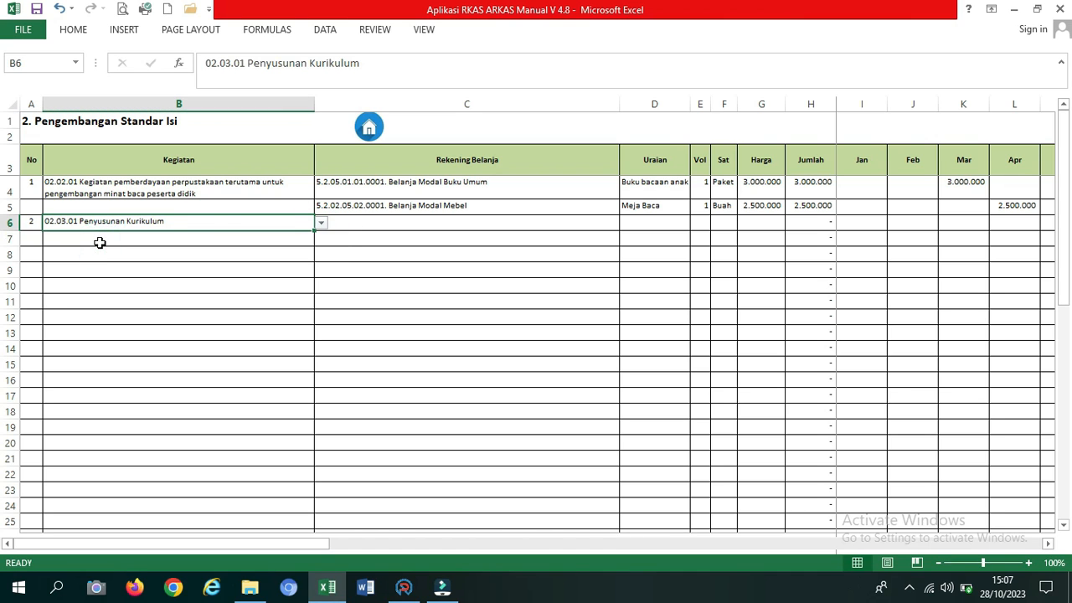
Step: Set row 6's Rekening Belanja to "5.1.02.01.01.0025. Belanja Alat/Bahan untuk Kegiatan Kantor- Kertas dan Cover"
{"action": "left_click", "coordinate": [394, 224]}
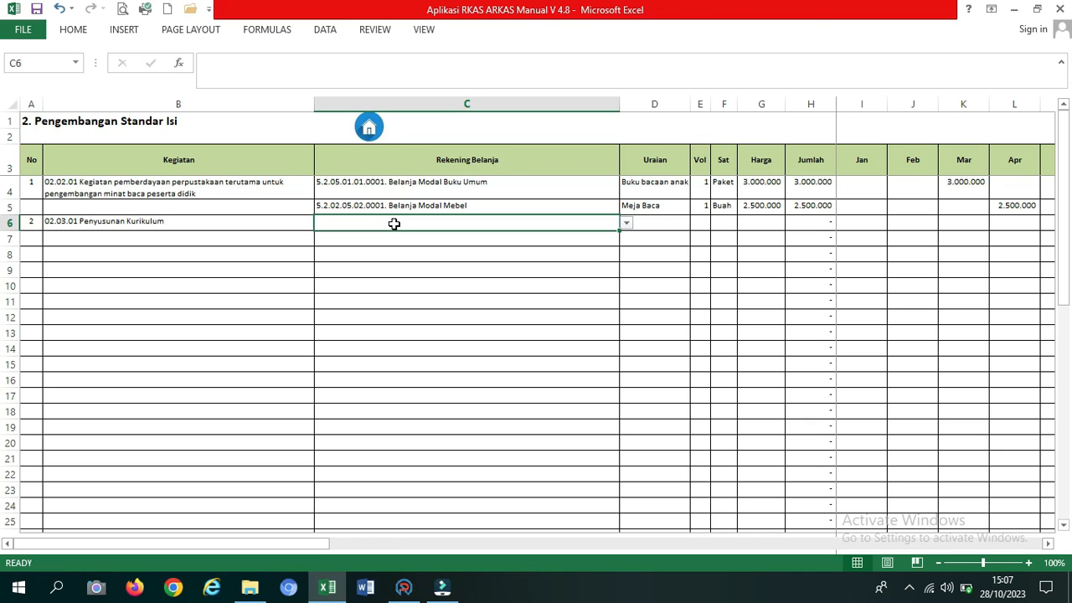
{"action": "left_click", "coordinate": [627, 222]}
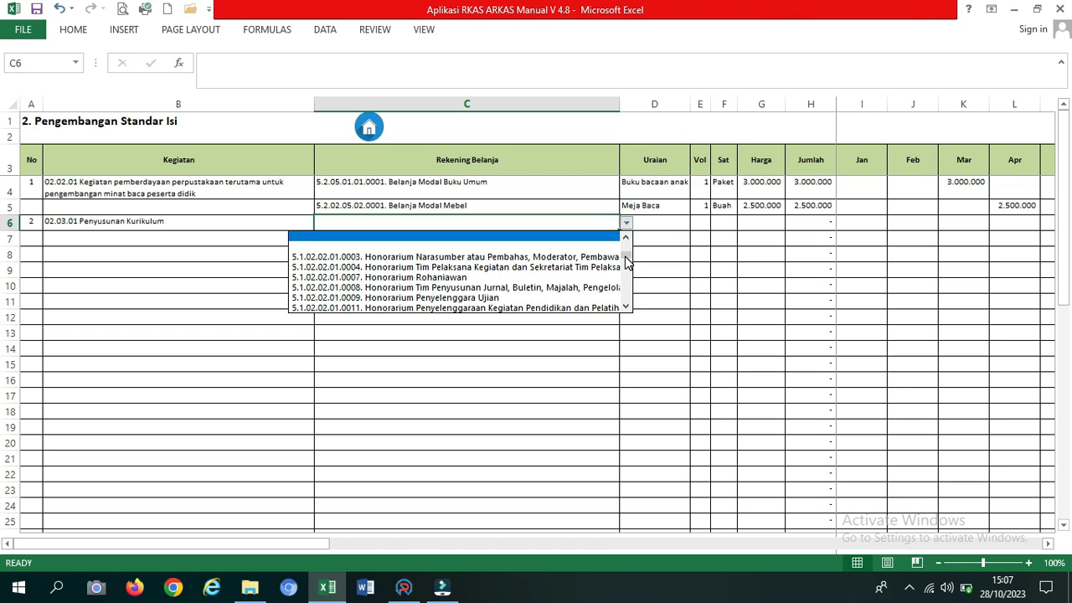
{"action": "left_click_drag", "start_coordinate": [627, 254], "coordinate": [626, 243]}
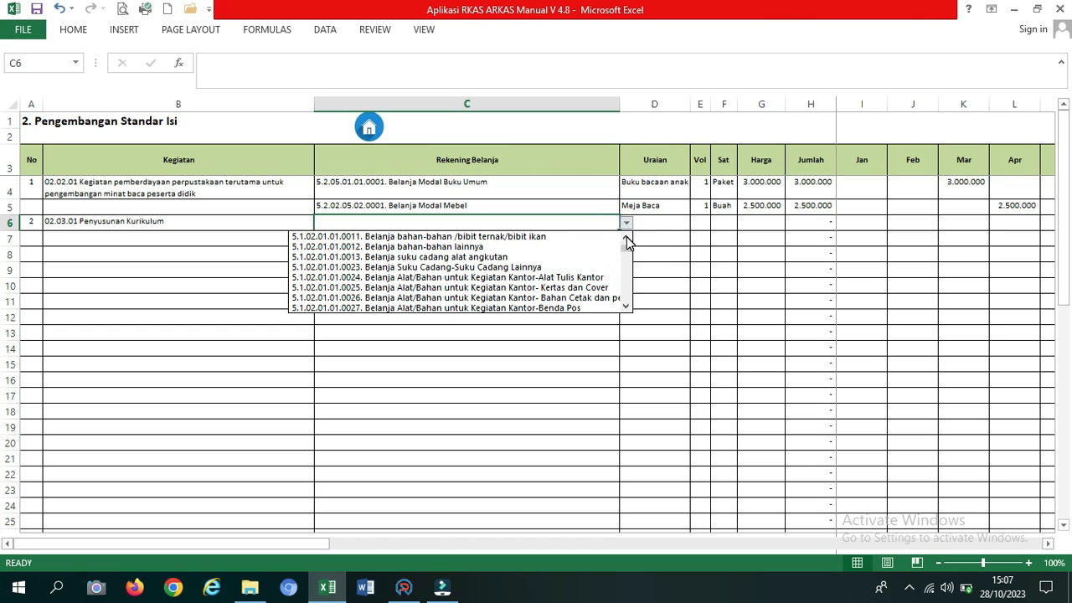
{"action": "left_click", "coordinate": [553, 288]}
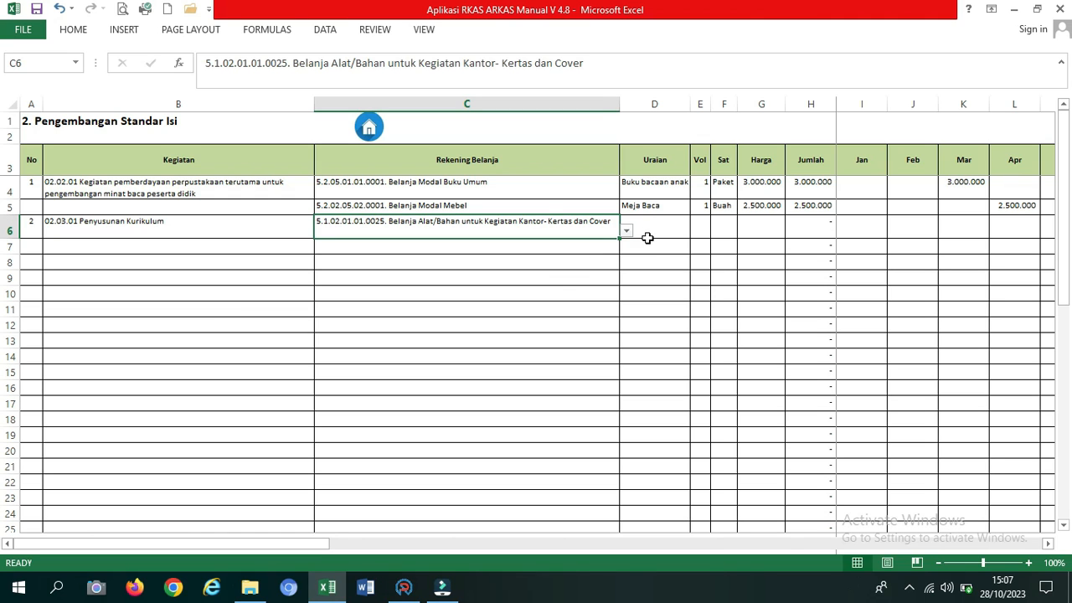
Step: Enter "Kertas A4 70 Gram" as row 6's Uraian
{"action": "left_click", "coordinate": [647, 238]}
{"action": "type", "text": "Ke"}
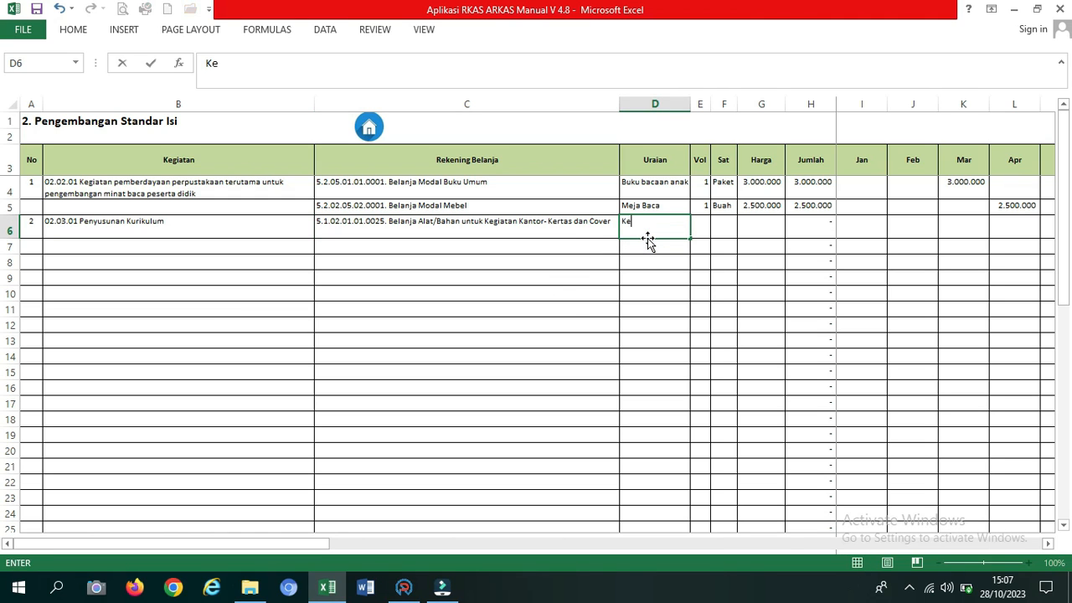
{"action": "type", "text": "rtas A4 70 Gram"}
{"action": "left_click", "coordinate": [704, 227]}
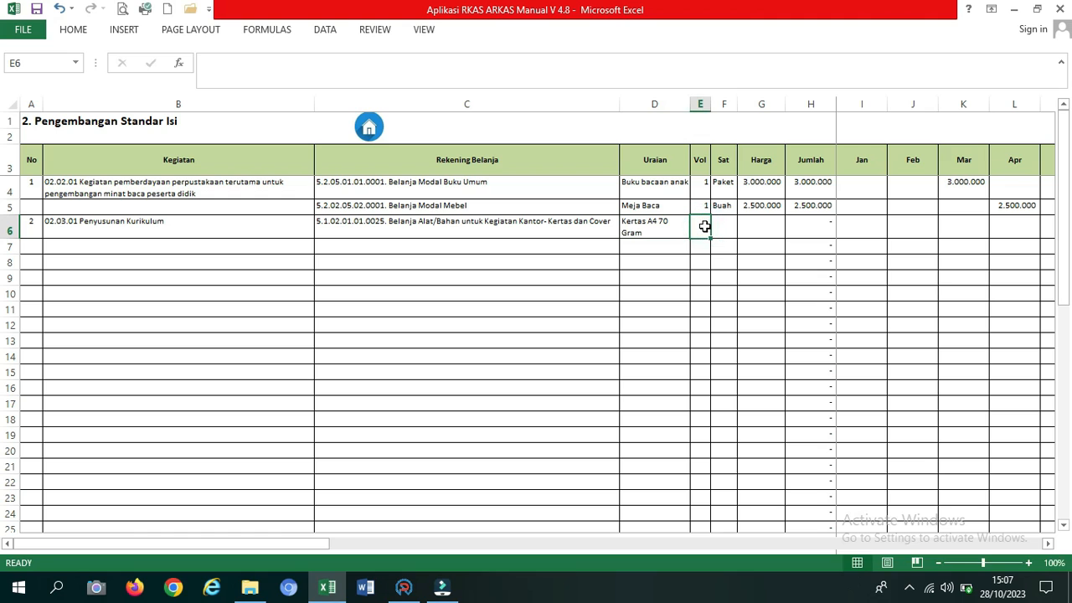
Step: Enter Vol 3, Sat "rim" and Harga 5.200 for the Kertas A4 70 Gram item in row 6
{"action": "type", "text": "3"}
{"action": "left_click", "coordinate": [733, 230]}
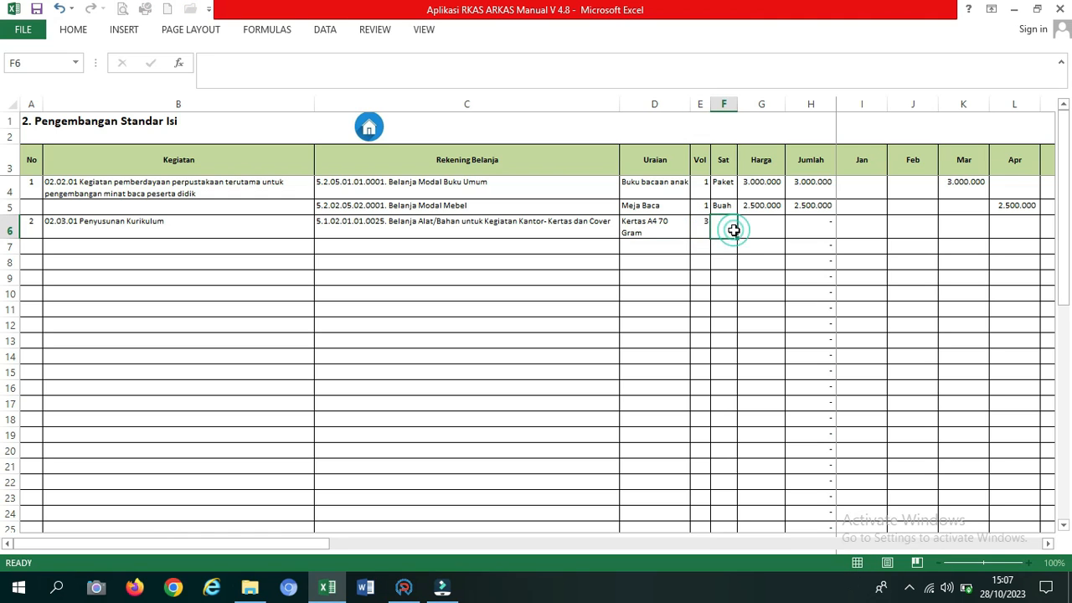
{"action": "type", "text": "rim"}
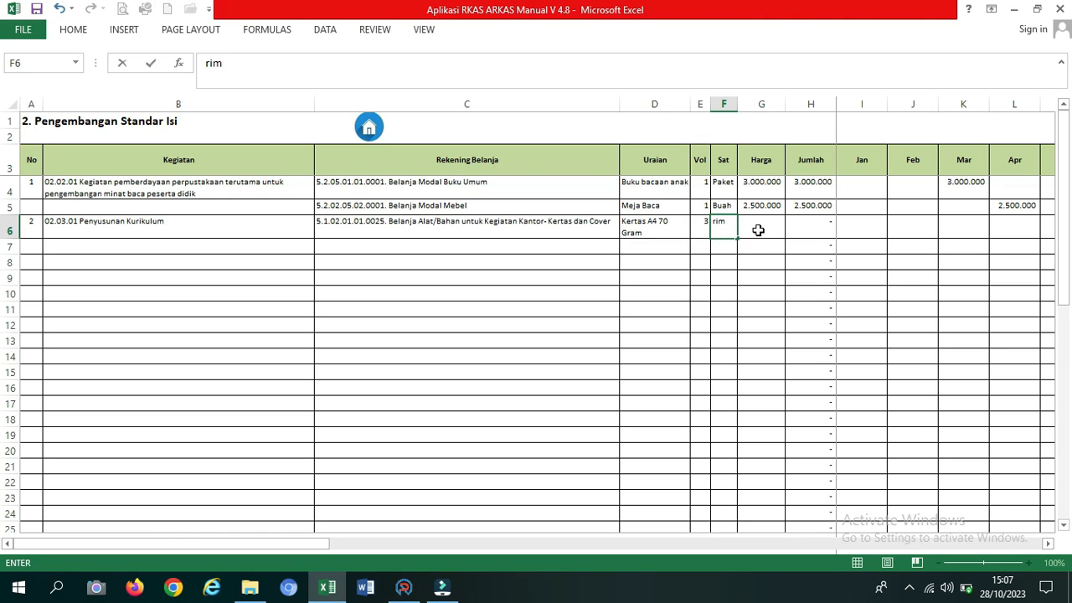
{"action": "left_click", "coordinate": [771, 232]}
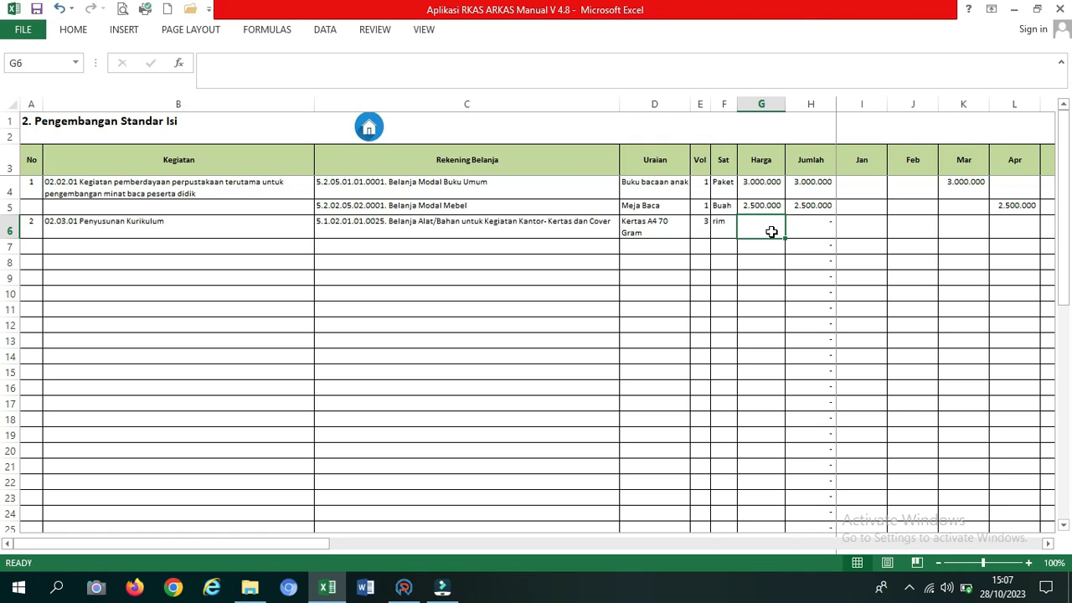
{"action": "type", "text": "5"}
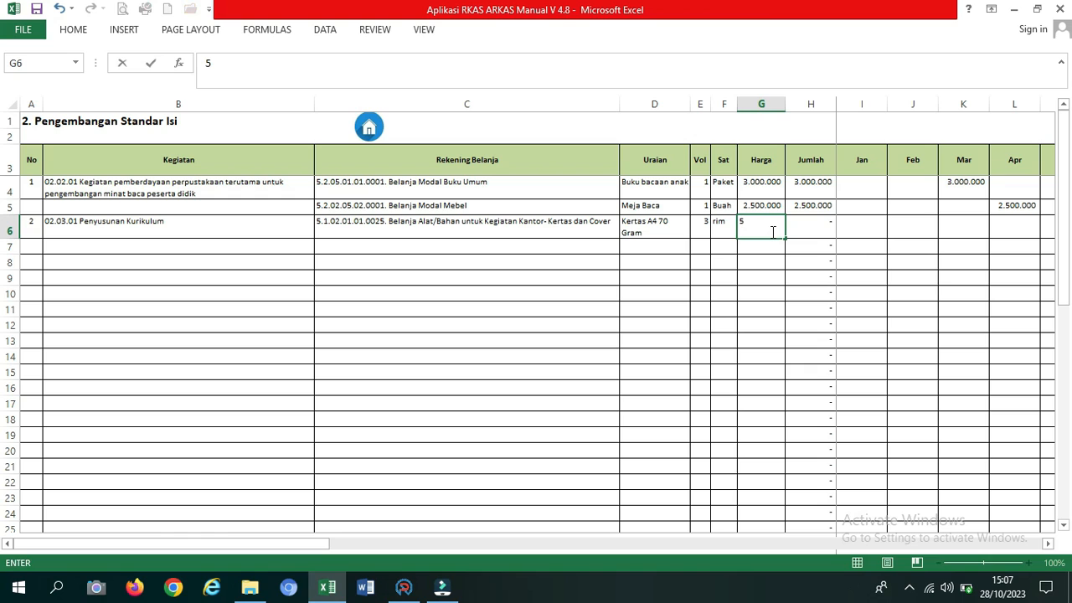
{"action": "type", "text": "200"}
{"action": "left_click", "coordinate": [886, 235]}
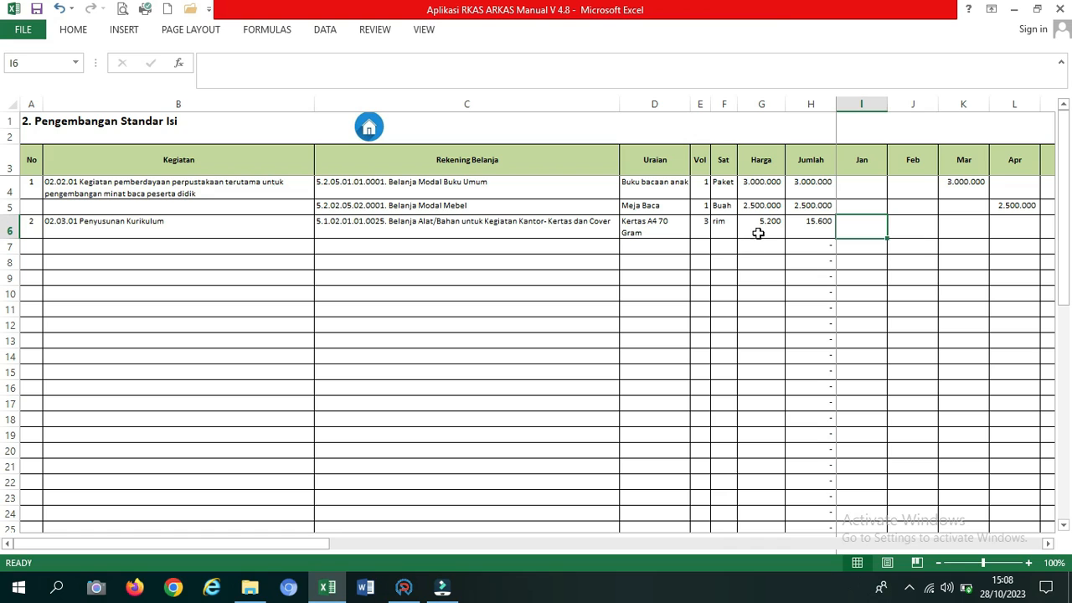
{"action": "type", "text": "52000"}
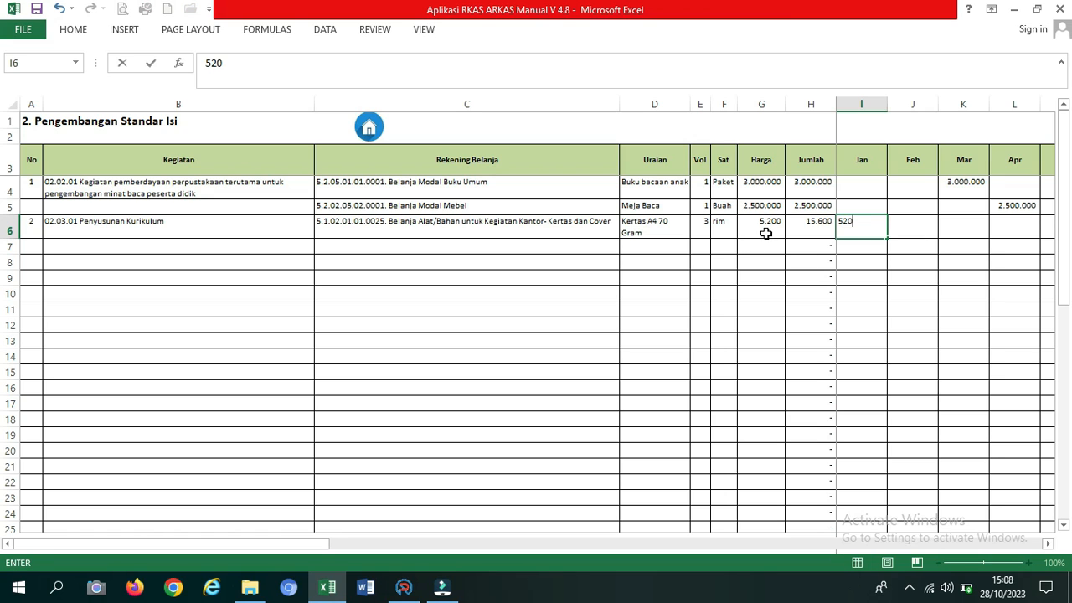
{"action": "key", "text": "BackSpace"}
{"action": "key", "text": "BackSpace"}
{"action": "key", "text": "BackSpace"}
{"action": "key", "text": "BackSpace"}
{"action": "key", "text": "BackSpace"}
Step: Correct the Harga of the Kertas A4 70 Gram item in row 6 to 52.000
{"action": "double_click", "coordinate": [766, 227]}
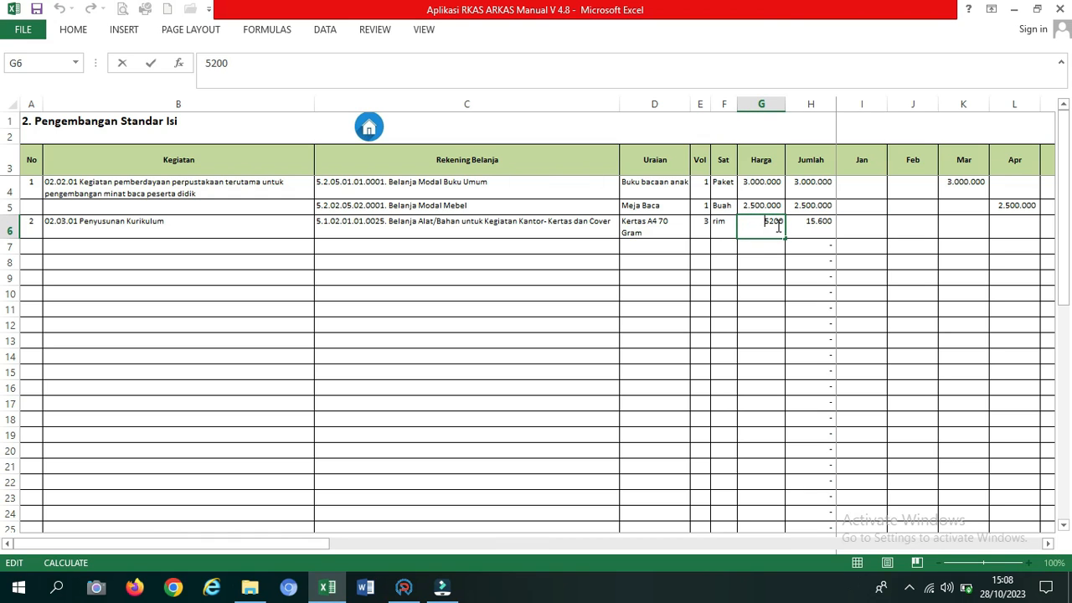
{"action": "left_click", "coordinate": [773, 225]}
{"action": "type", "text": "0"}
{"action": "left_click", "coordinate": [863, 227]}
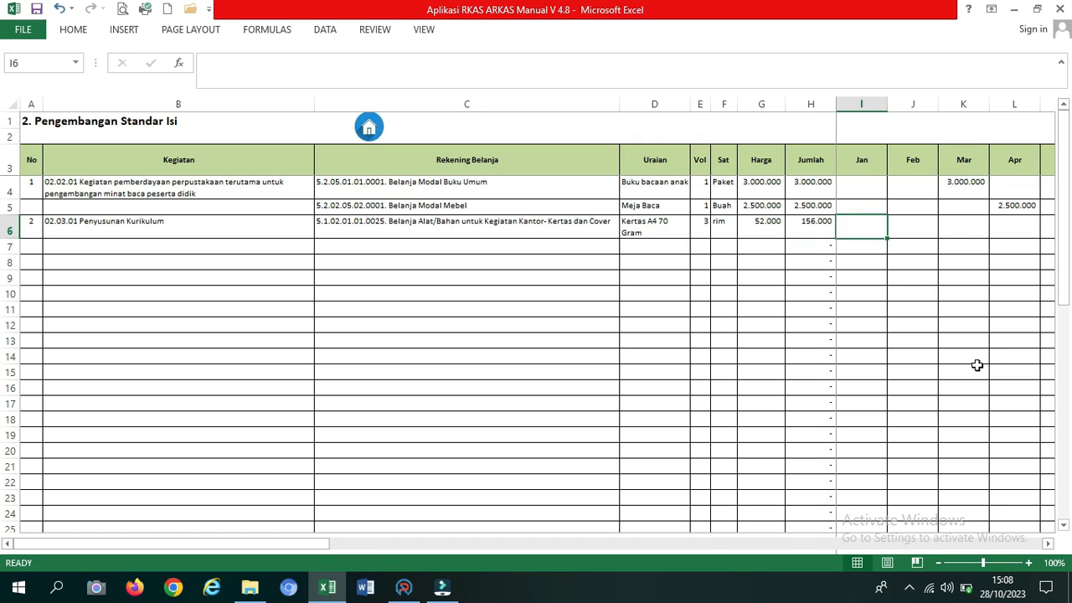
Step: Allocate 156.000 to July (Jul) for the Kertas A4 70 Gram item in row 6
{"action": "left_click", "coordinate": [1048, 544]}
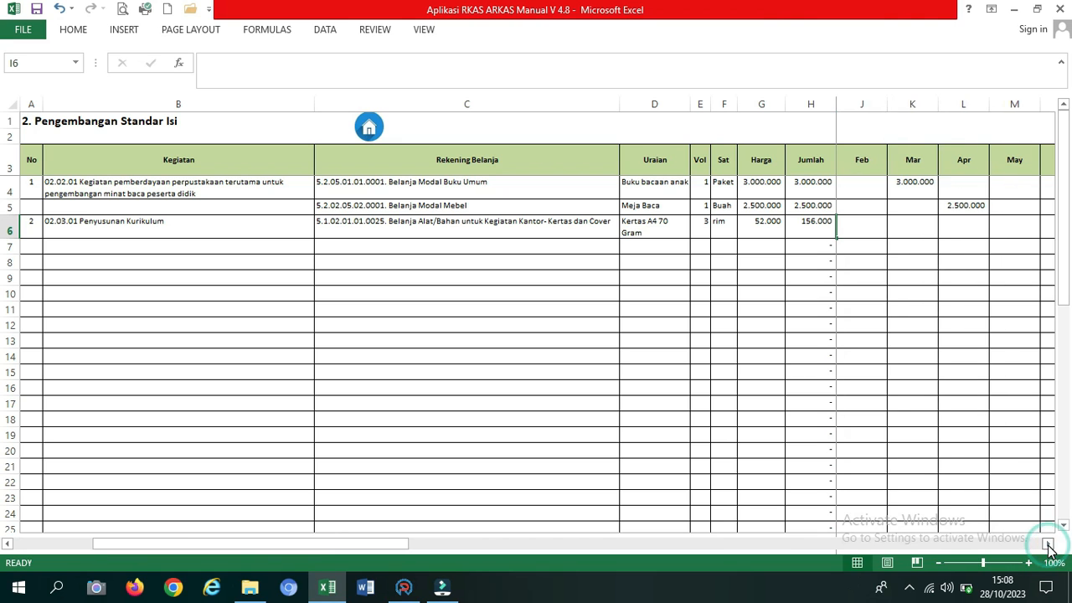
{"action": "left_click", "coordinate": [1048, 543]}
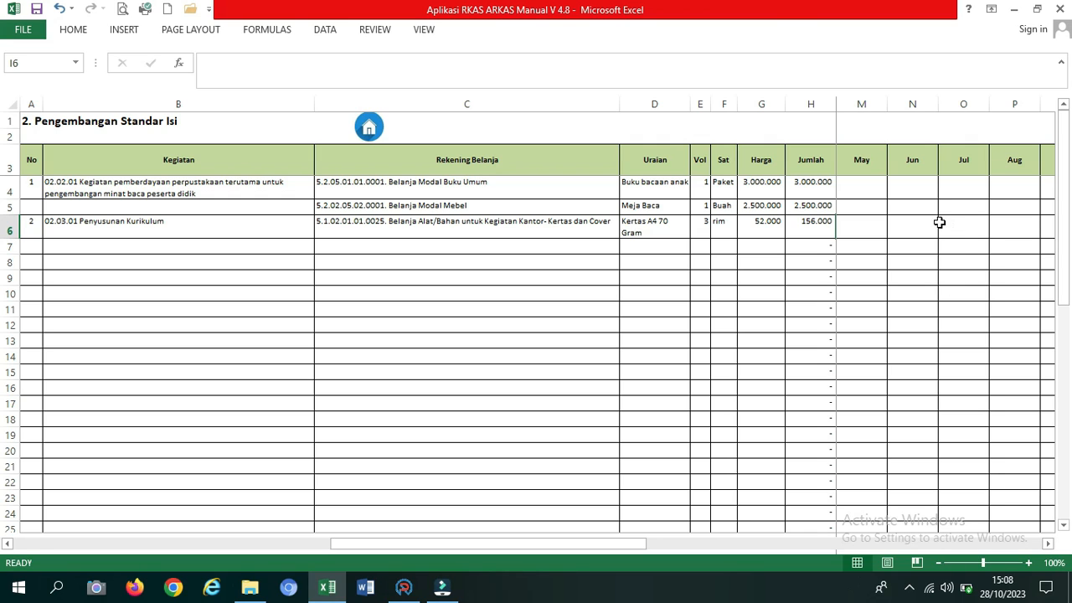
{"action": "left_click", "coordinate": [913, 241]}
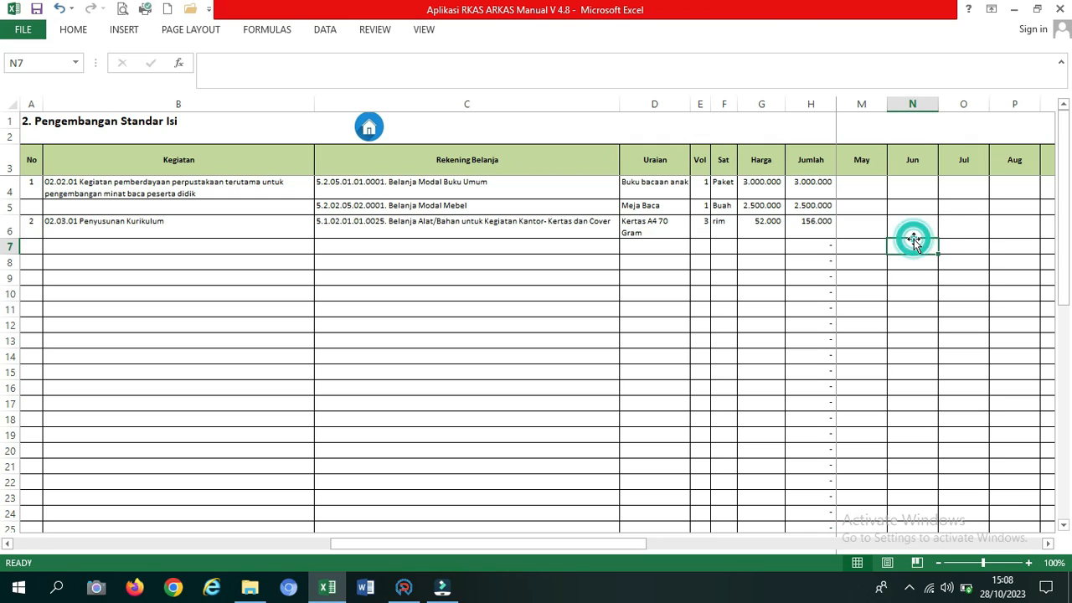
{"action": "left_click", "coordinate": [924, 227]}
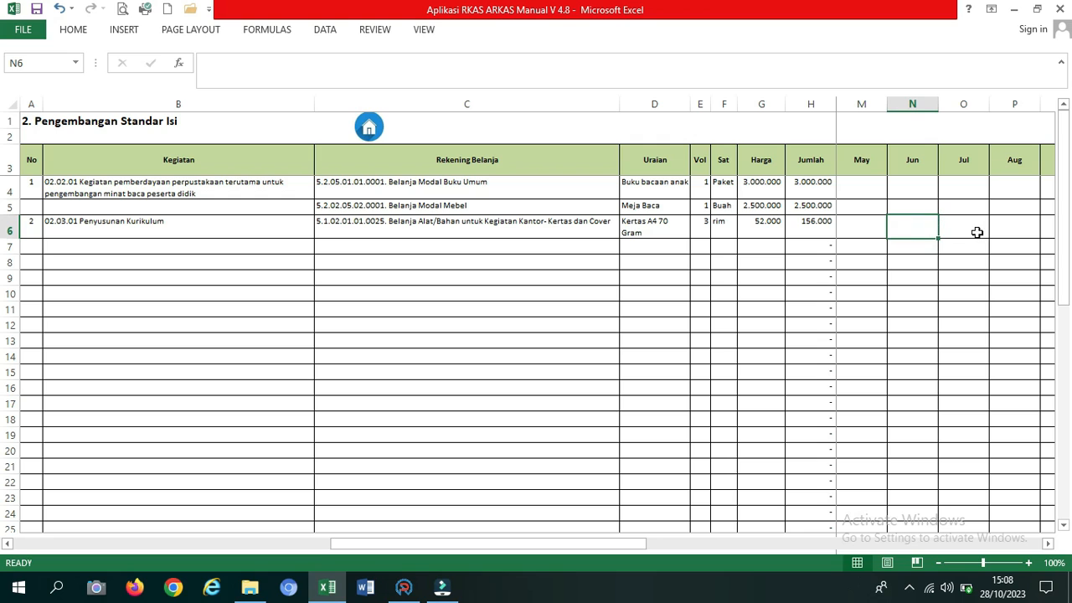
{"action": "left_click", "coordinate": [976, 232]}
{"action": "left_click", "coordinate": [917, 224]}
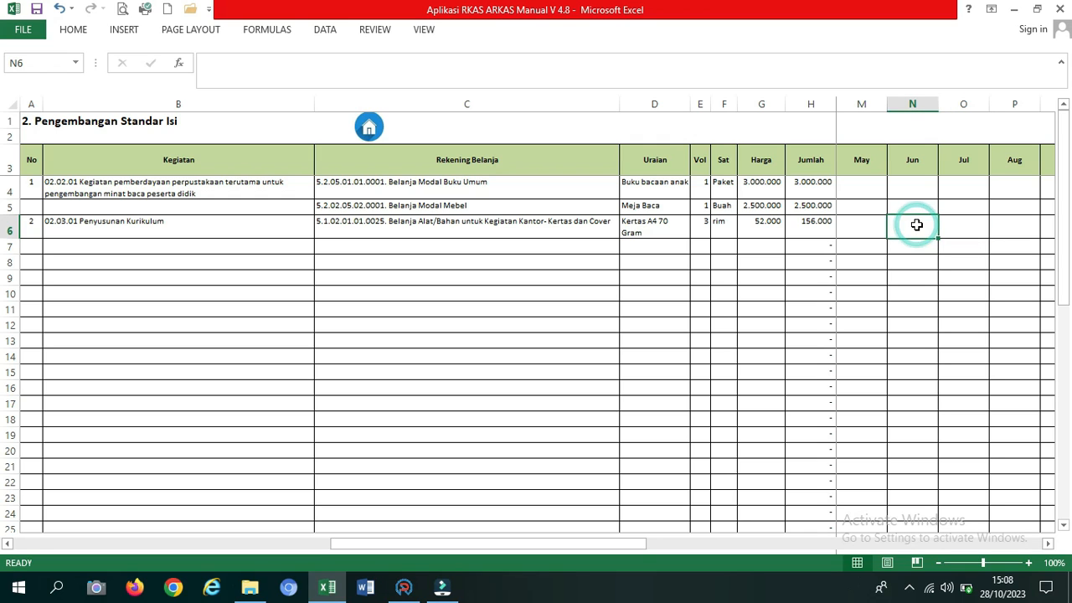
{"action": "left_click", "coordinate": [957, 222]}
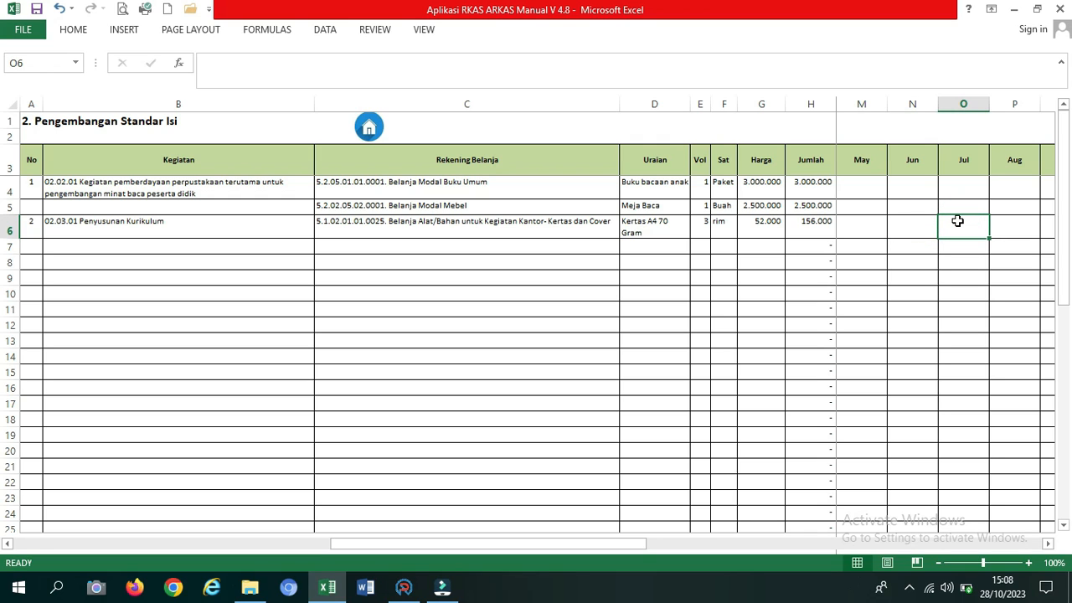
{"action": "type", "text": "156"}
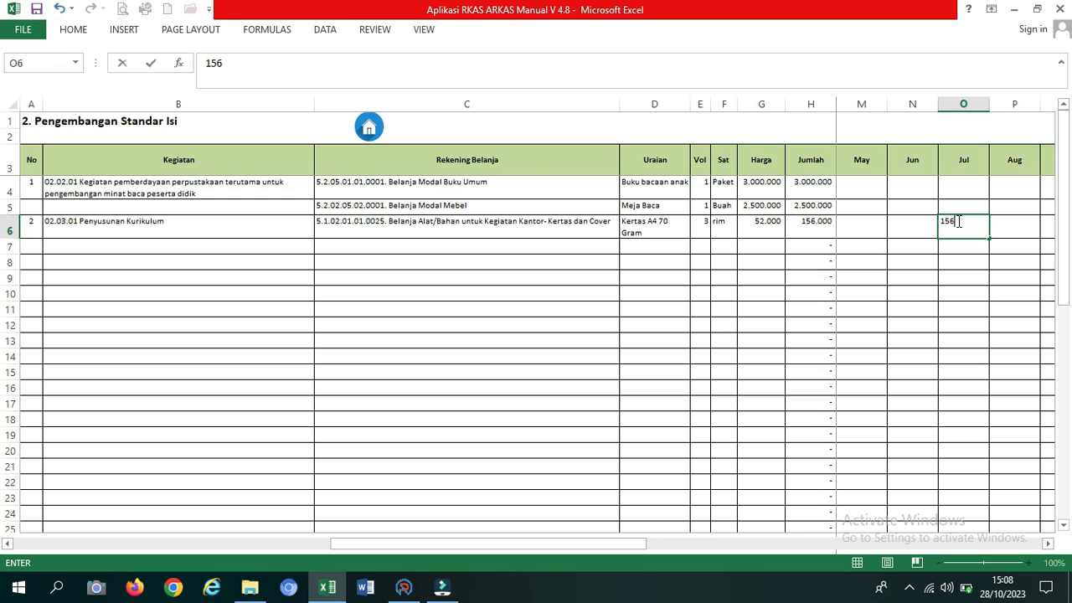
{"action": "type", "text": "000"}
{"action": "left_click", "coordinate": [632, 242]}
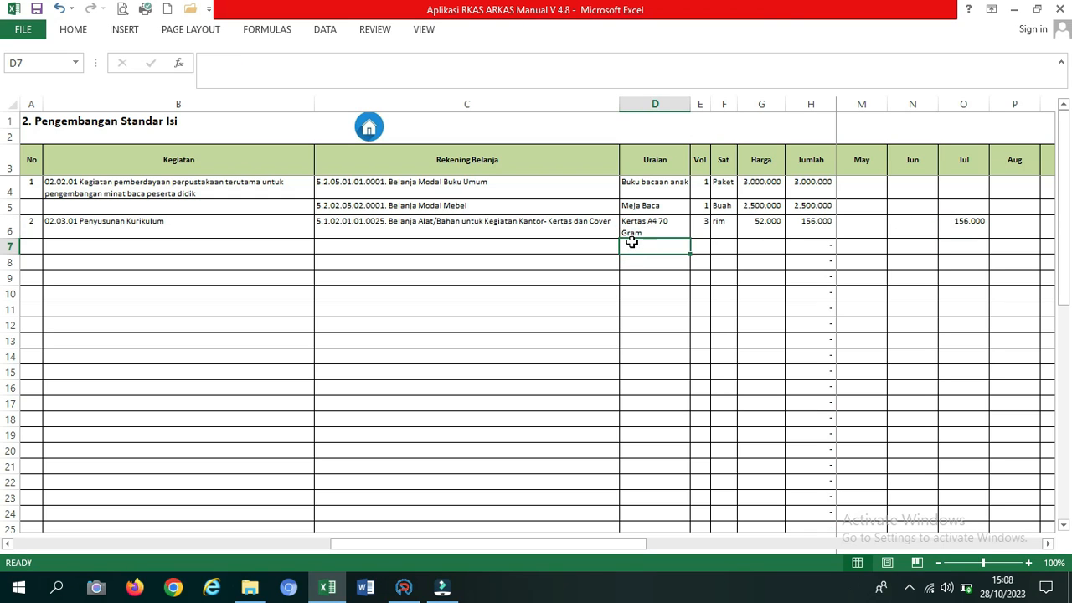
Step: Set row 7's Rekening Belanja to "5.1.02.01.01.0024. Belanja Alat/Bahan untuk Kegiatan Kantor-Alat Tulis Kantor"
{"action": "left_click", "coordinate": [511, 245]}
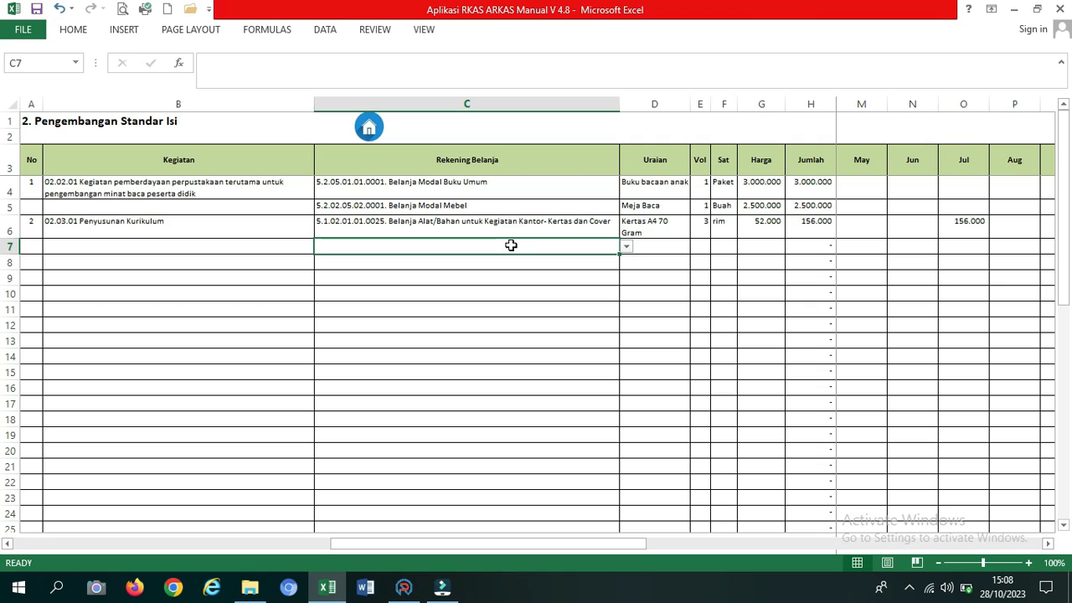
{"action": "left_click", "coordinate": [628, 247]}
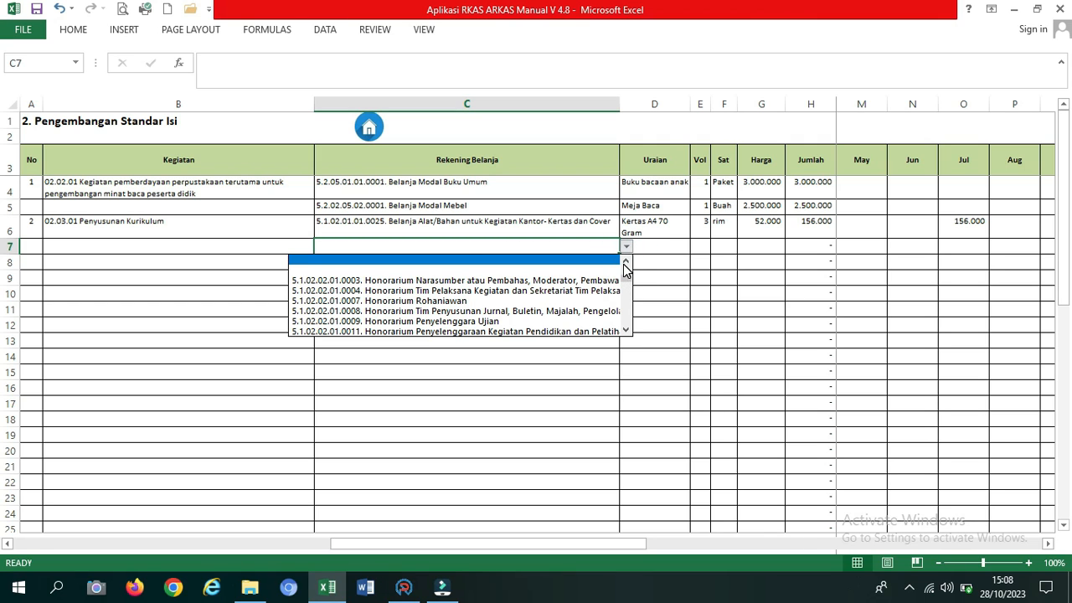
{"action": "left_click", "coordinate": [626, 267]}
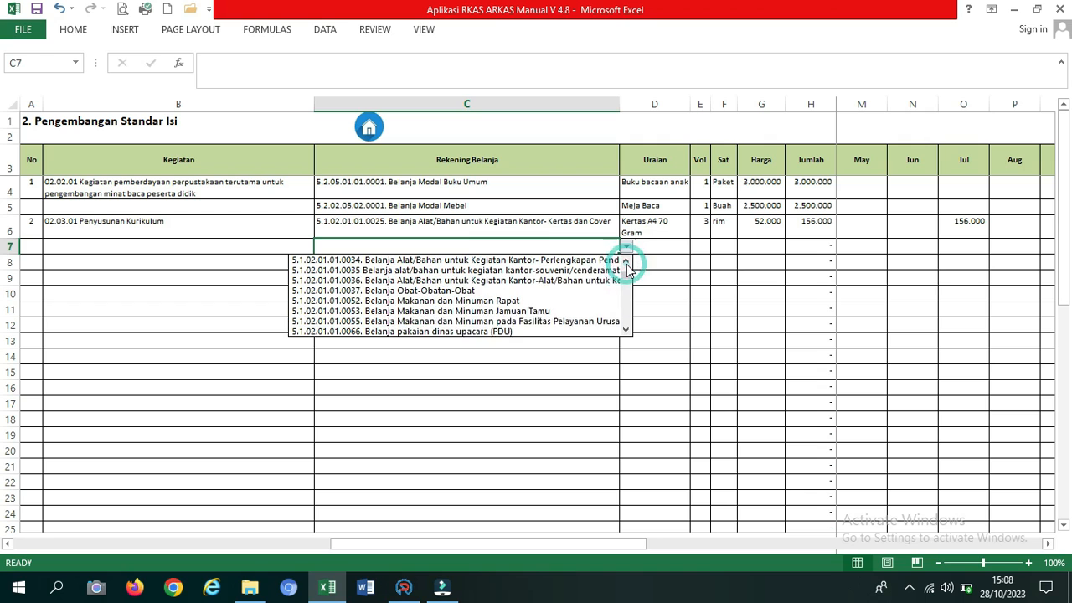
{"action": "left_click", "coordinate": [627, 265]}
{"action": "left_click", "coordinate": [628, 265]}
{"action": "left_click", "coordinate": [627, 265]}
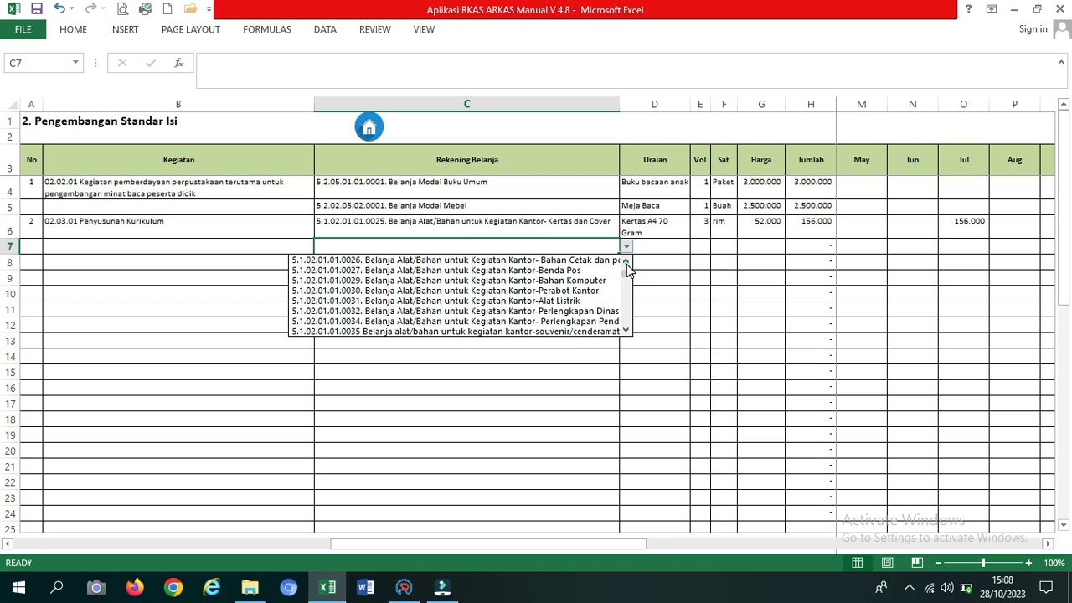
{"action": "left_click", "coordinate": [627, 265]}
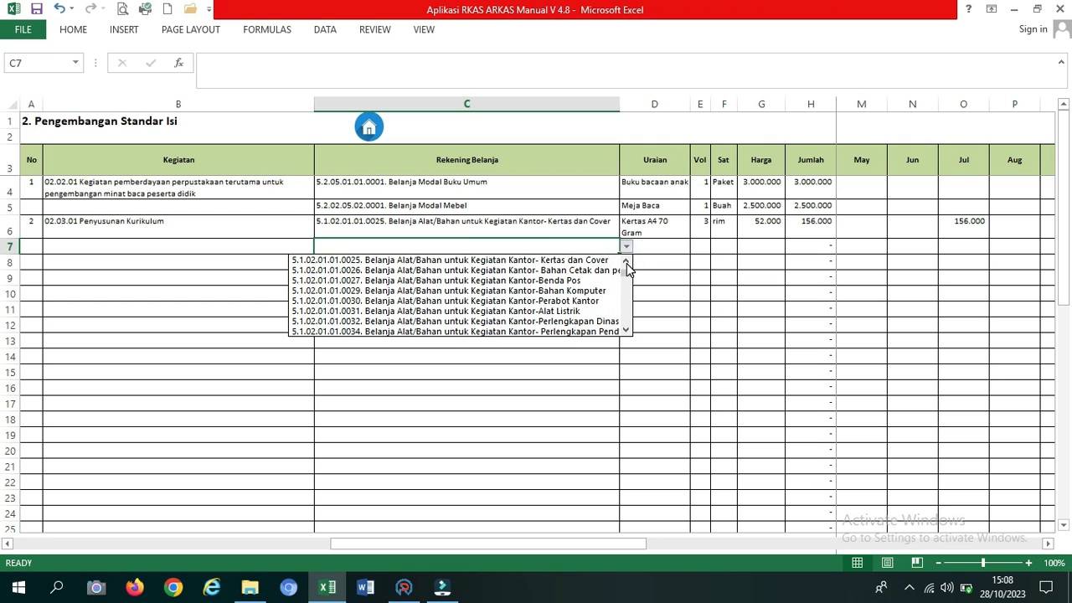
{"action": "left_click", "coordinate": [626, 263]}
{"action": "left_click", "coordinate": [627, 263]}
{"action": "left_click", "coordinate": [558, 268]}
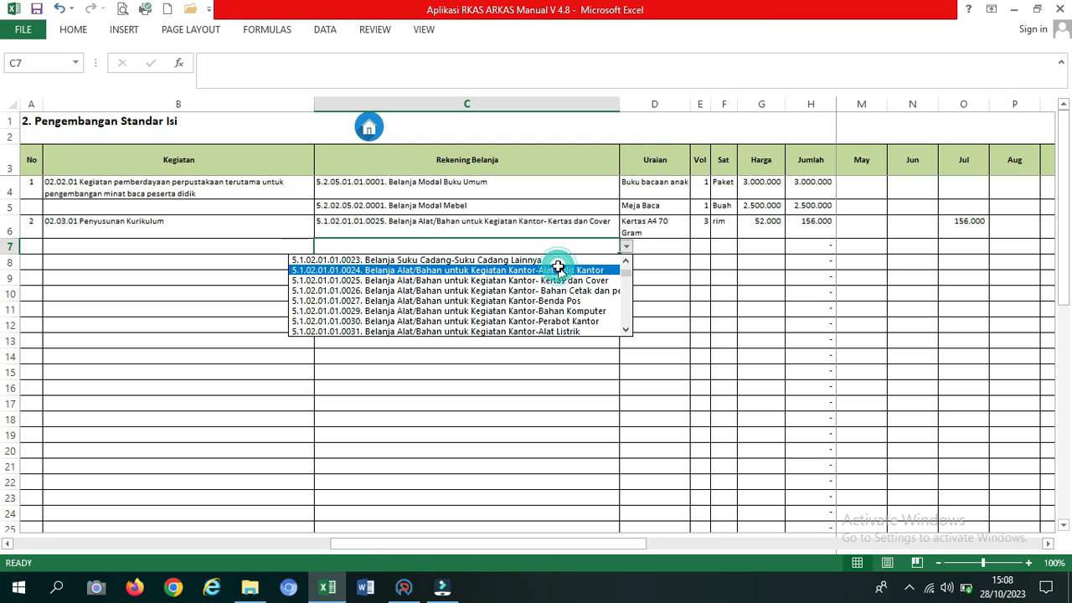
Step: Enter "Buku tulis" as row 7's Uraian and "Pulpen" as row 8's Uraian
{"action": "left_click", "coordinate": [652, 243]}
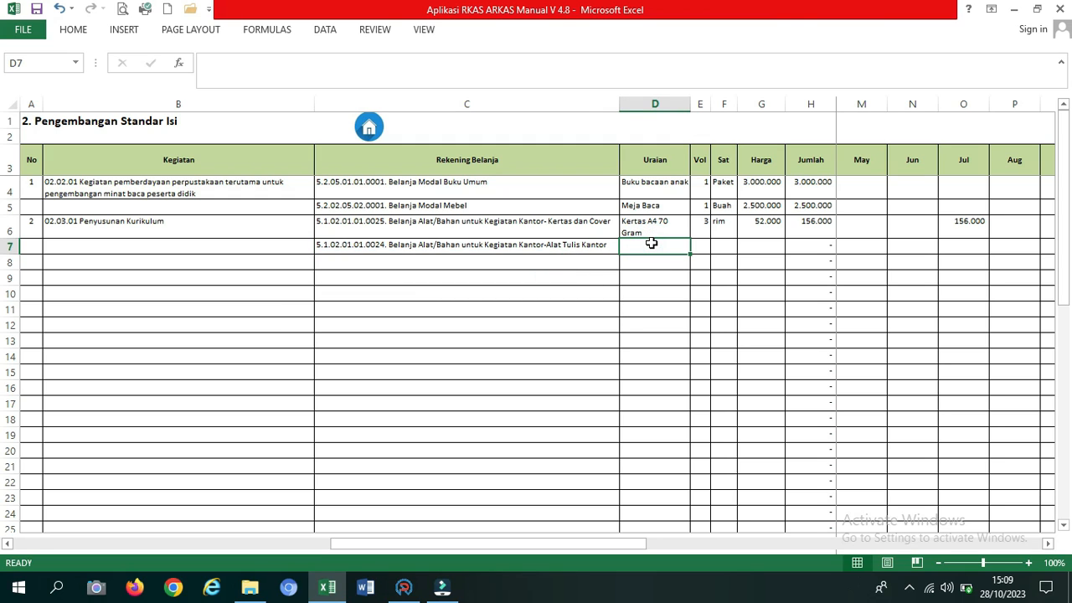
{"action": "type", "text": "Buku "}
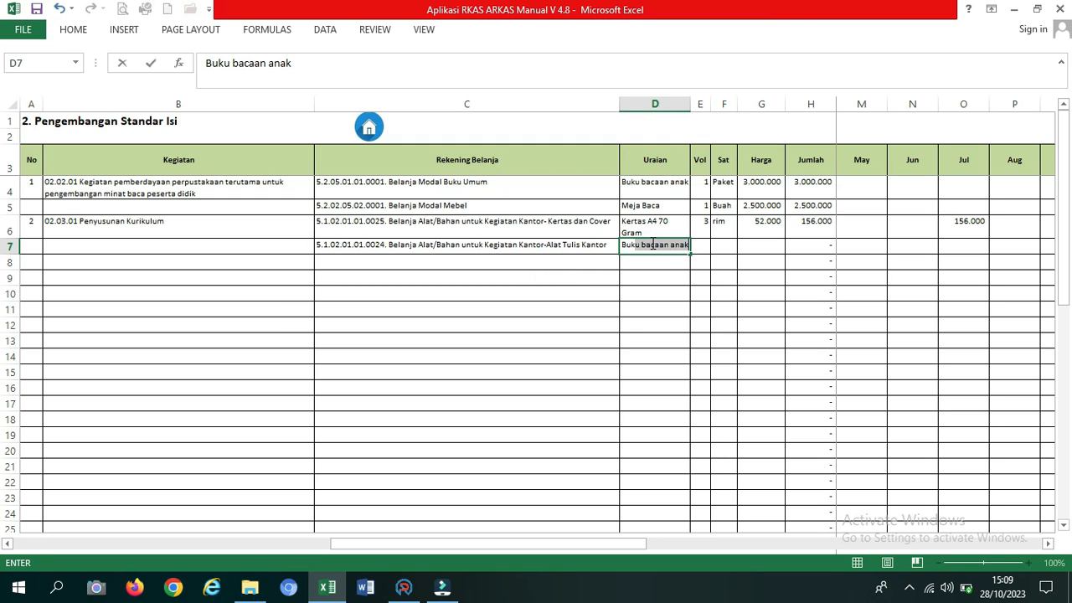
{"action": "type", "text": "tulis"}
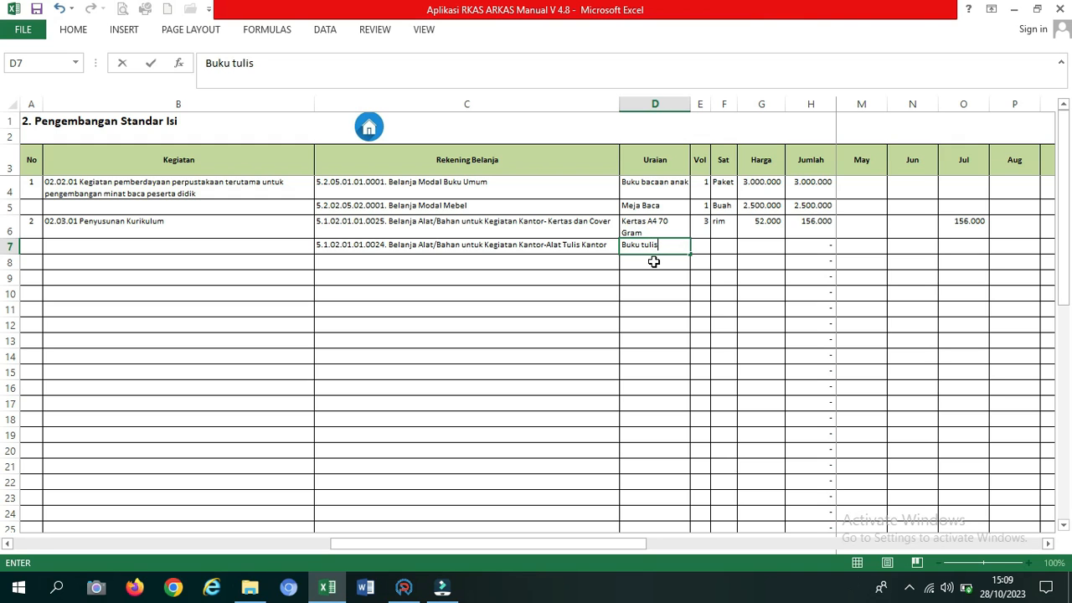
{"action": "left_click", "coordinate": [653, 260]}
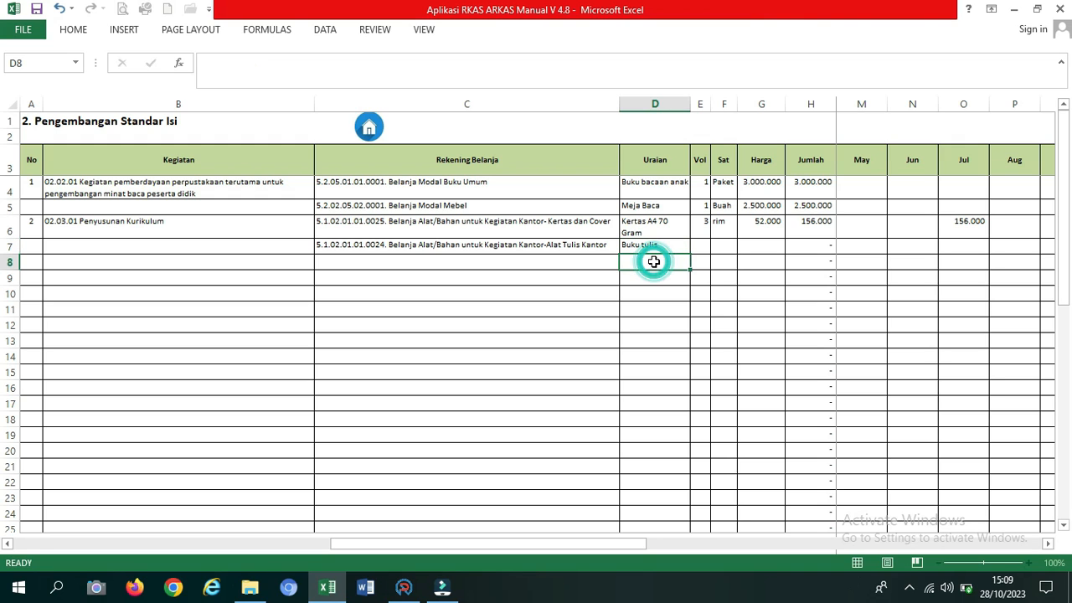
{"action": "double_click", "coordinate": [655, 262]}
{"action": "type", "text": "Pulpen"}
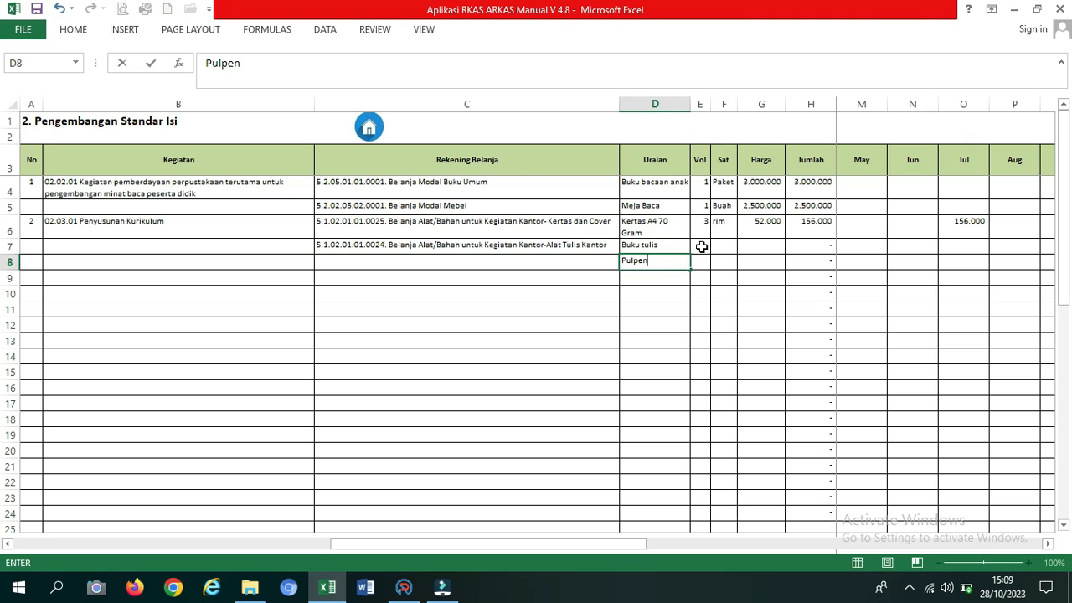
Step: Enter Vol 1, Sat "Paket" and Harga 35.000 for the Buku tulis item in row 7
{"action": "left_click", "coordinate": [701, 246]}
{"action": "type", "text": "1"}
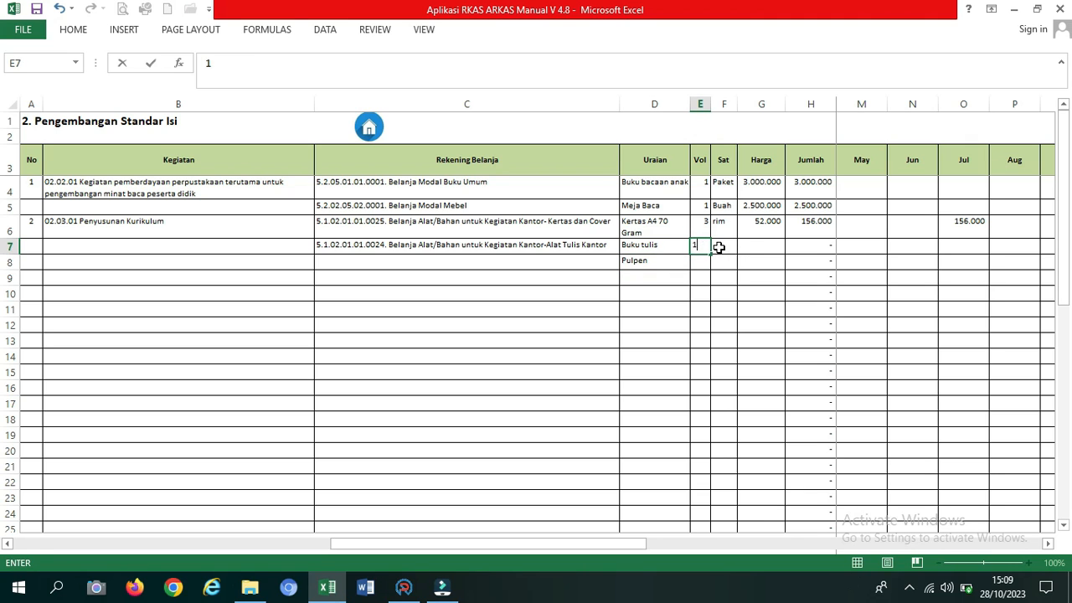
{"action": "left_click", "coordinate": [720, 247]}
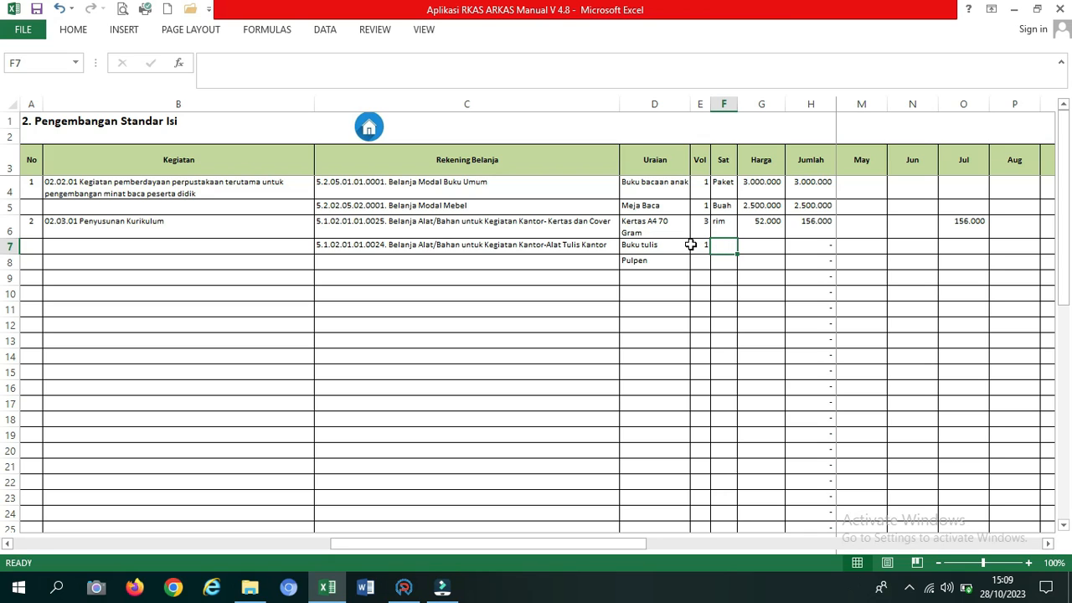
{"action": "left_click", "coordinate": [700, 245]}
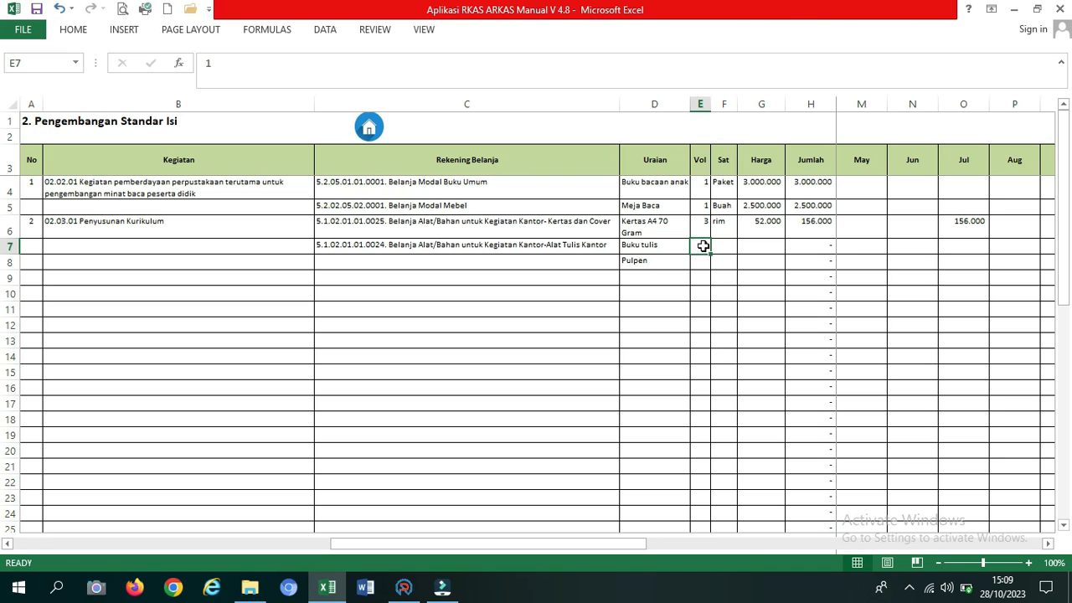
{"action": "left_click", "coordinate": [728, 246]}
{"action": "type", "text": "Paket"}
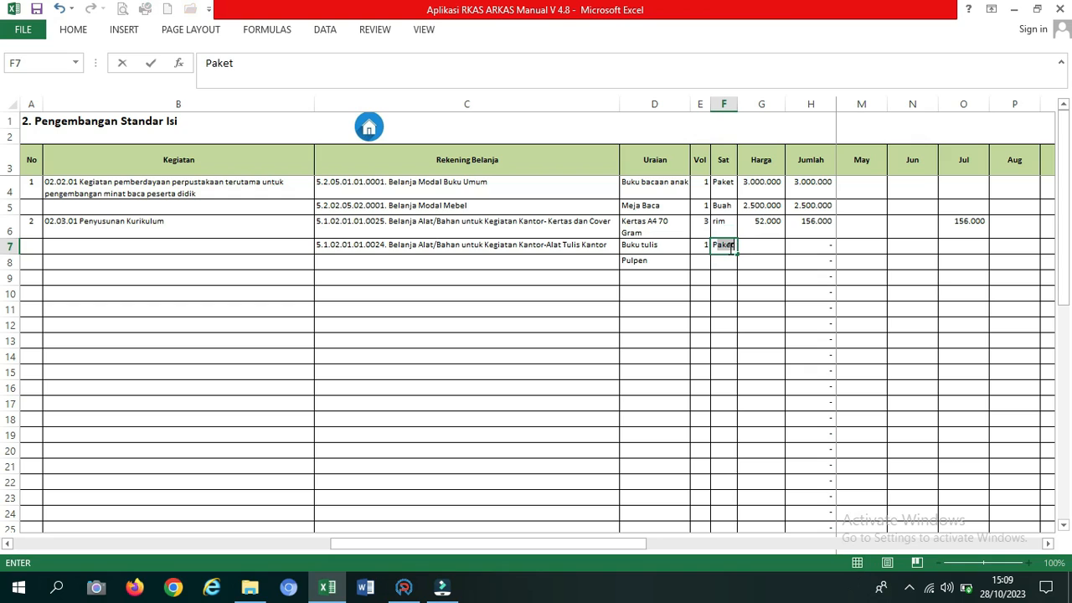
{"action": "left_click", "coordinate": [759, 248]}
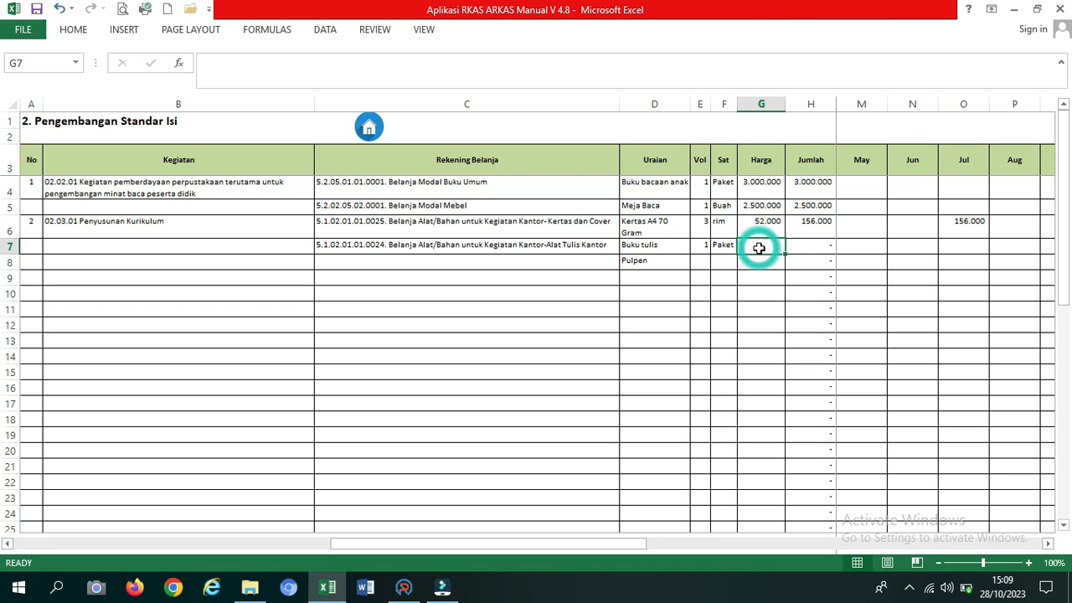
{"action": "type", "text": "35"}
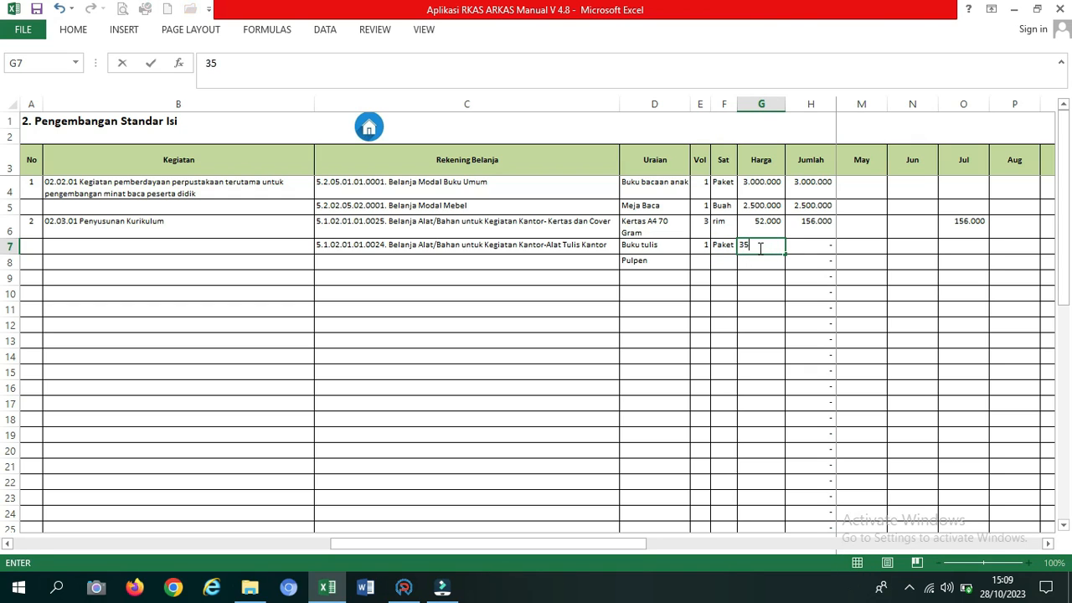
{"action": "type", "text": "000"}
Step: Enter Vol 1, Sat "Paket" and Harga 25.000 for the Pulpen item in row 8
{"action": "left_click", "coordinate": [703, 261]}
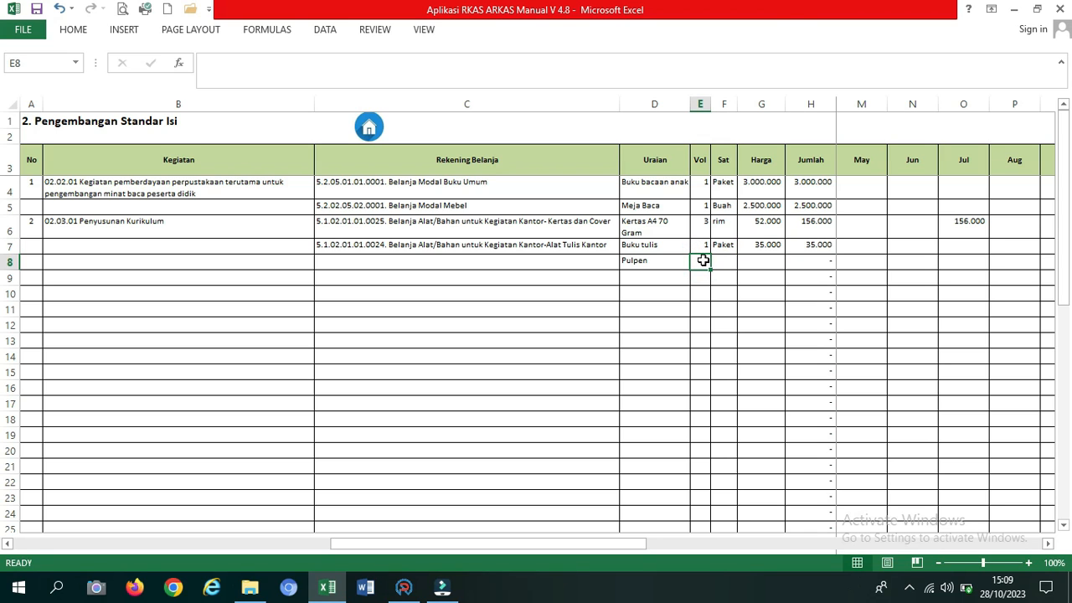
{"action": "type", "text": "1"}
{"action": "left_click", "coordinate": [719, 261]}
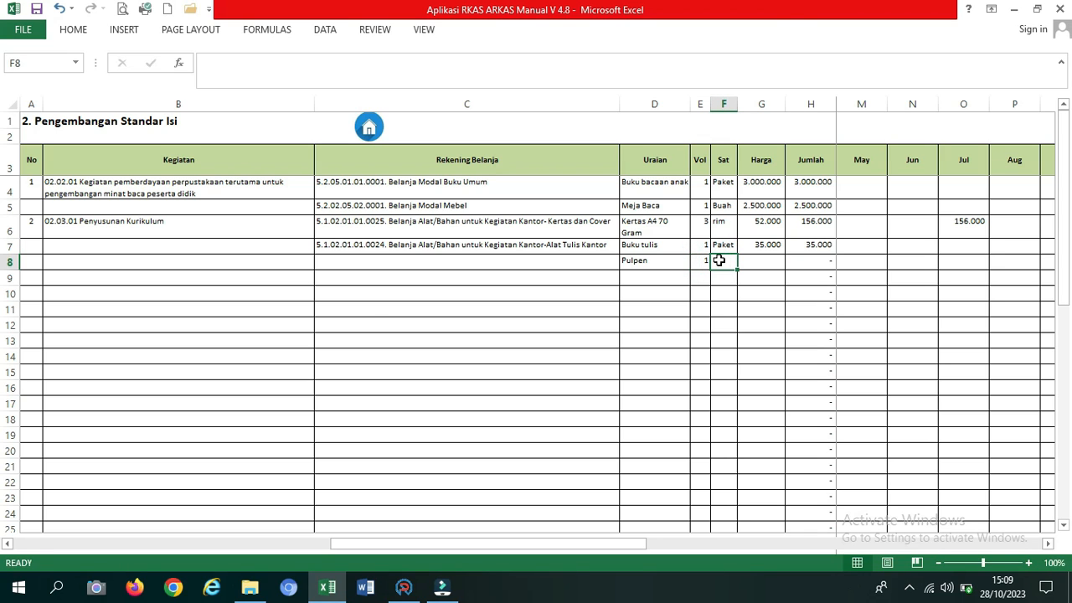
{"action": "type", "text": "Paket"}
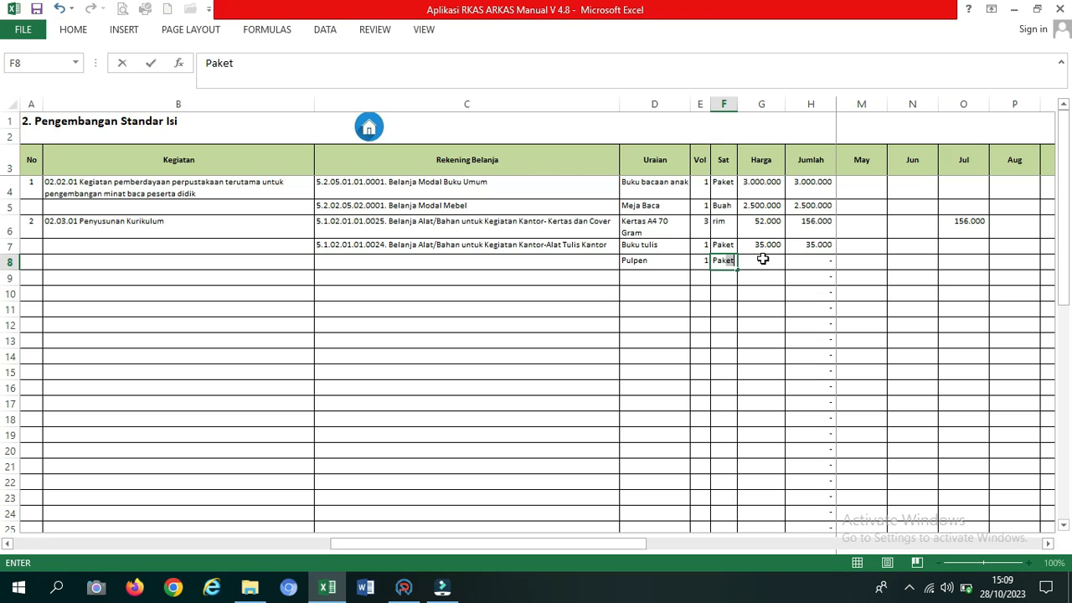
{"action": "left_click", "coordinate": [762, 259]}
{"action": "type", "text": "250"}
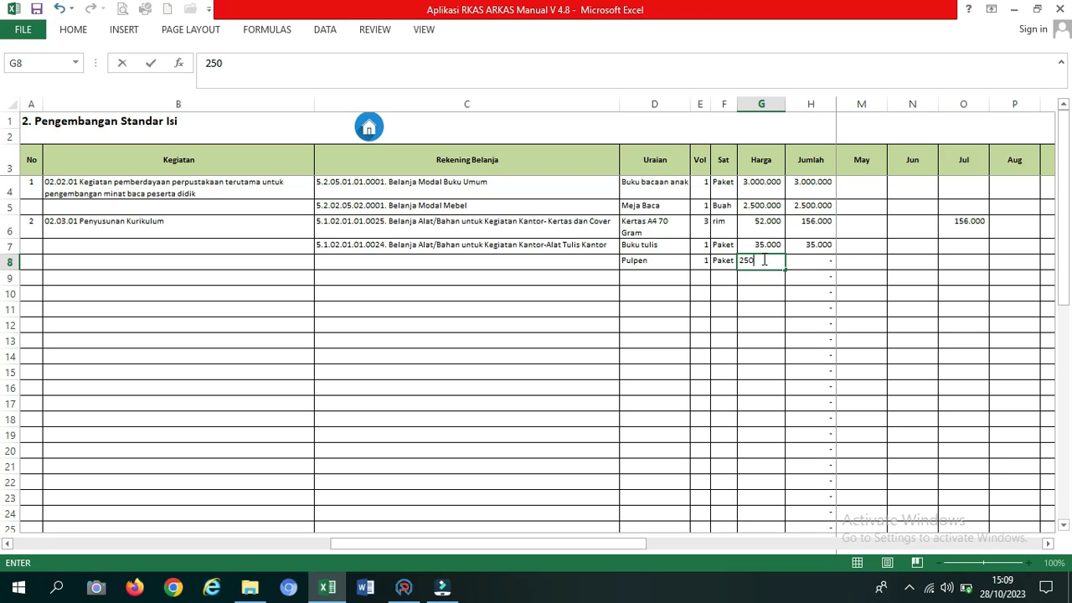
{"action": "type", "text": "00"}
{"action": "left_click", "coordinate": [855, 264]}
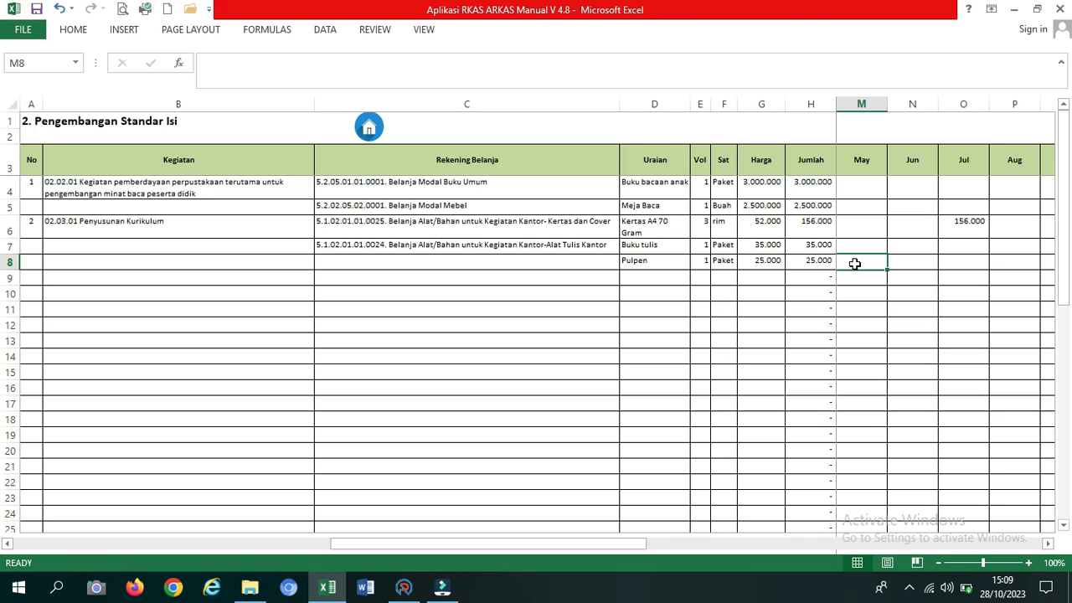
Step: Allocate 35.000 for Buku tulis in row 7 and 25.000 for Pulpen in row 8 to July (Jul)
{"action": "left_click", "coordinate": [963, 248]}
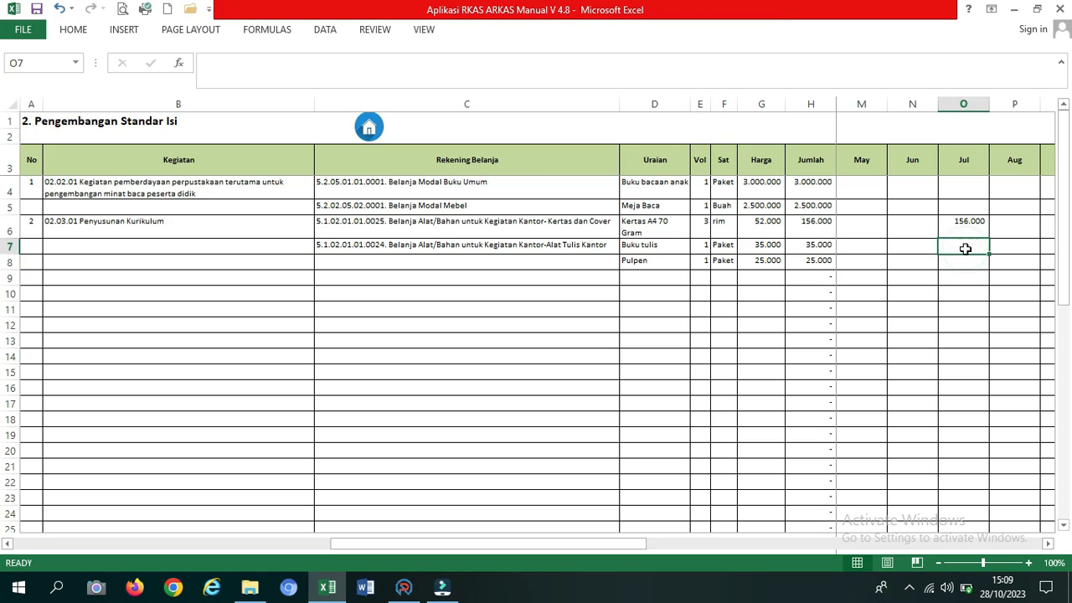
{"action": "type", "text": "35000"}
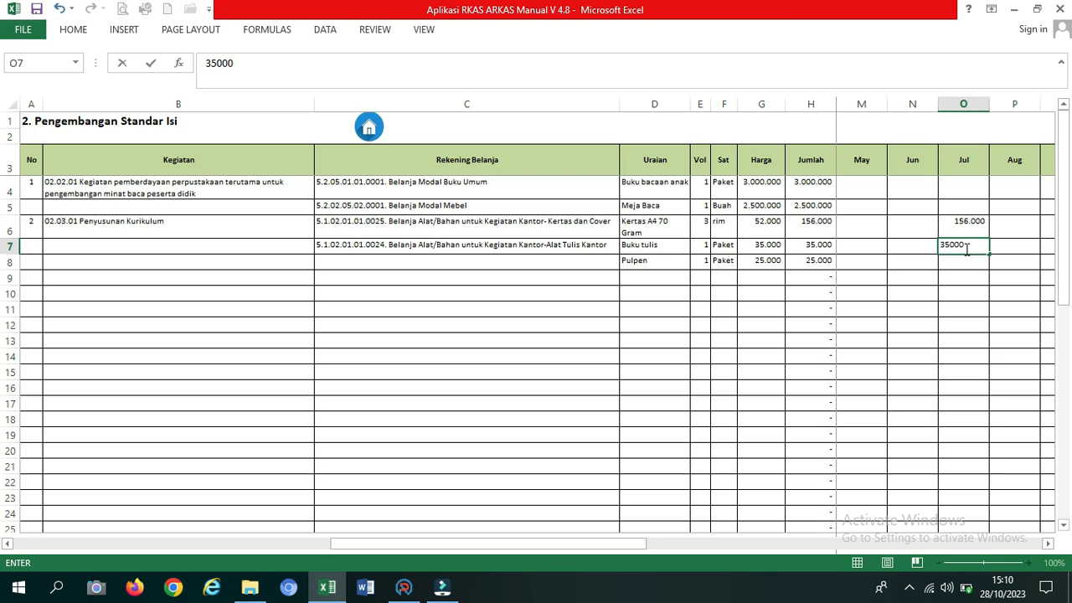
{"action": "key", "text": "Return"}
{"action": "type", "text": "25"}
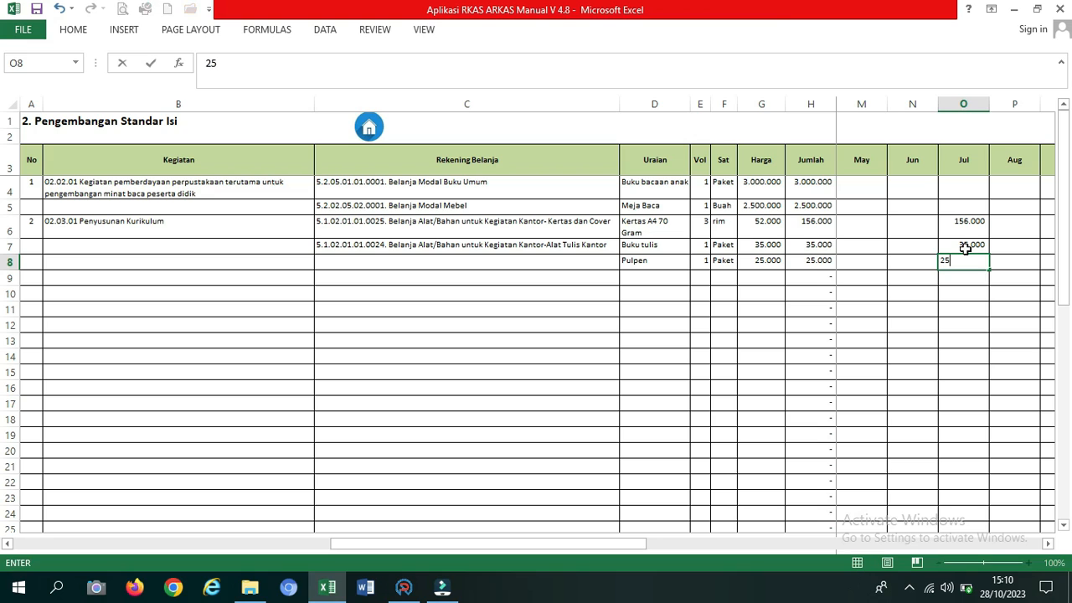
{"action": "type", "text": "000"}
{"action": "left_click", "coordinate": [971, 312]}
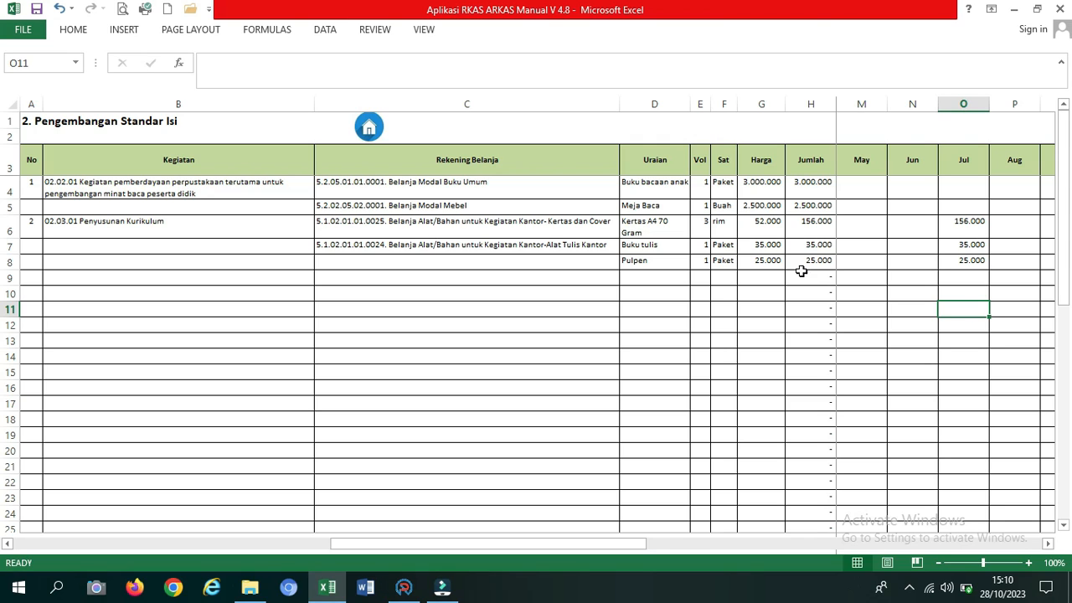
Step: Set row 9's Rekening Belanja to "5.1.02.01.01.0052. Belanja Makanan dan Minuman Rapat"
{"action": "left_click", "coordinate": [393, 277]}
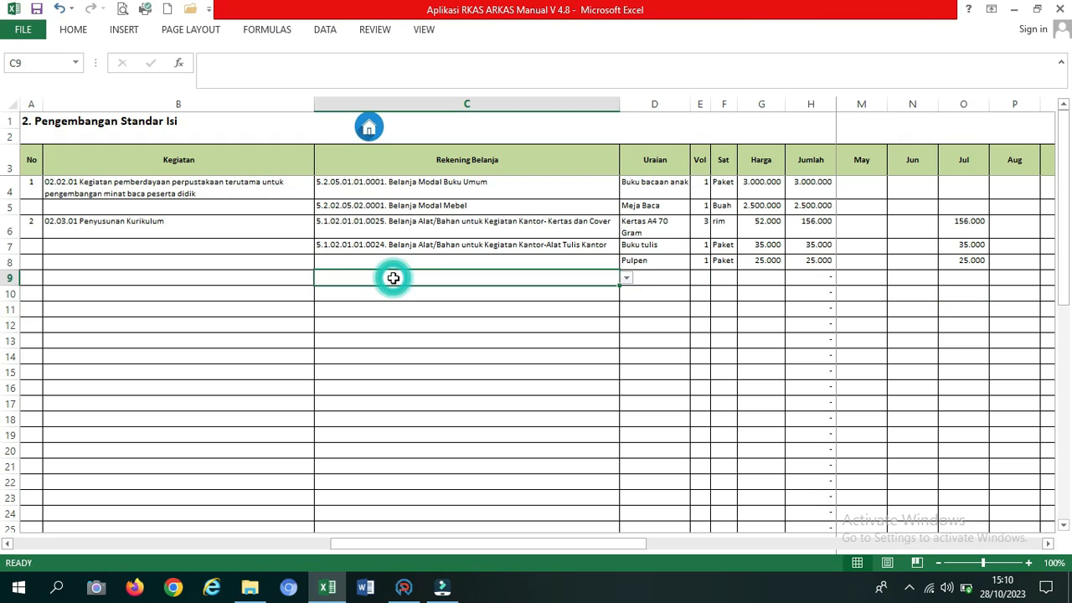
{"action": "left_click", "coordinate": [626, 279]}
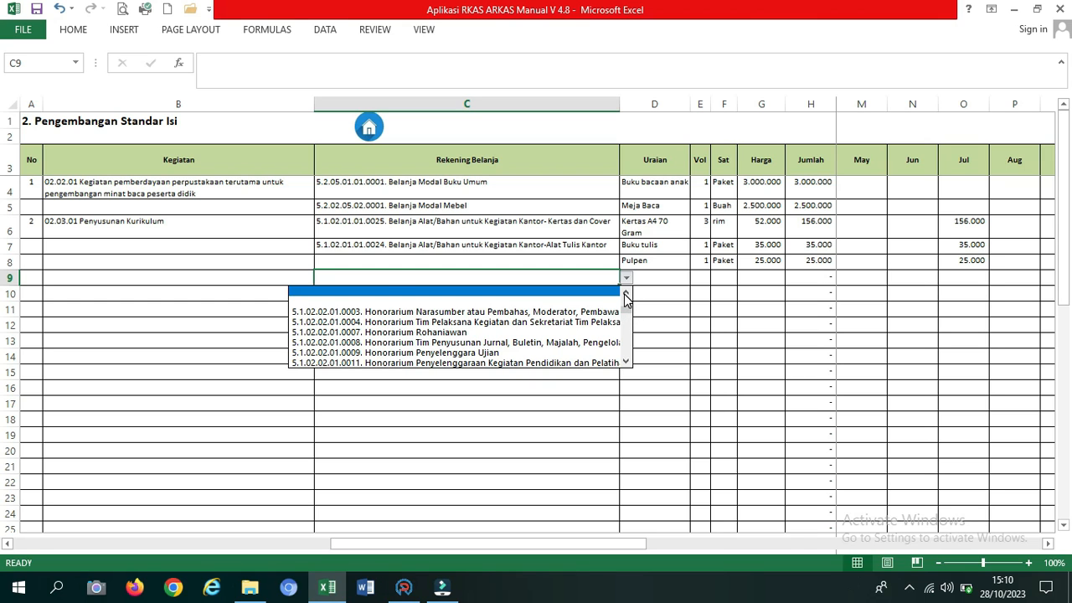
{"action": "left_click", "coordinate": [625, 294]}
{"action": "left_click", "coordinate": [626, 295]}
{"action": "left_click", "coordinate": [626, 295]}
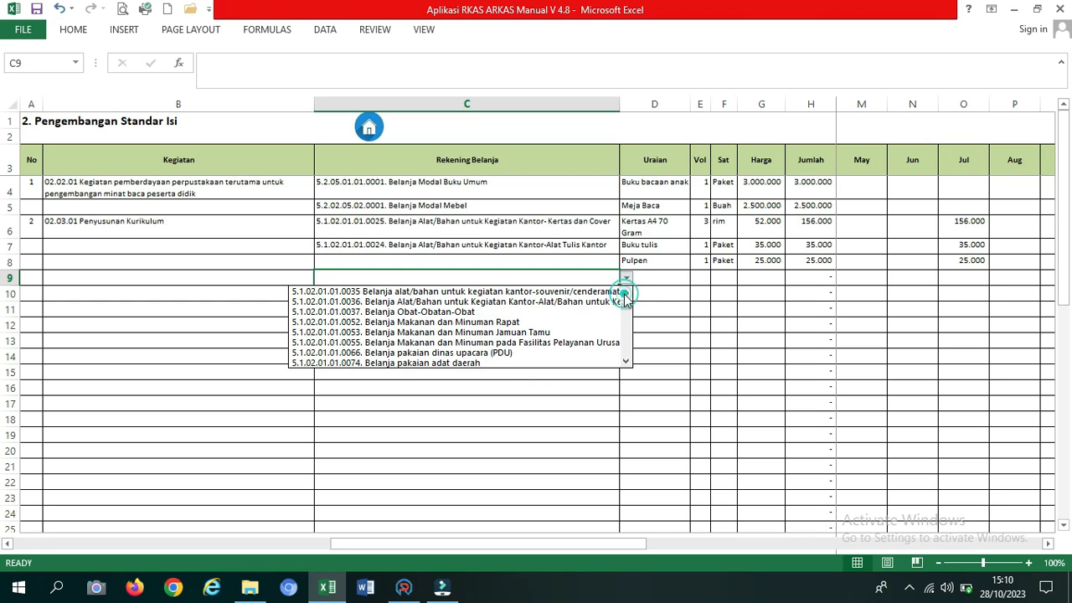
{"action": "left_click", "coordinate": [502, 323]}
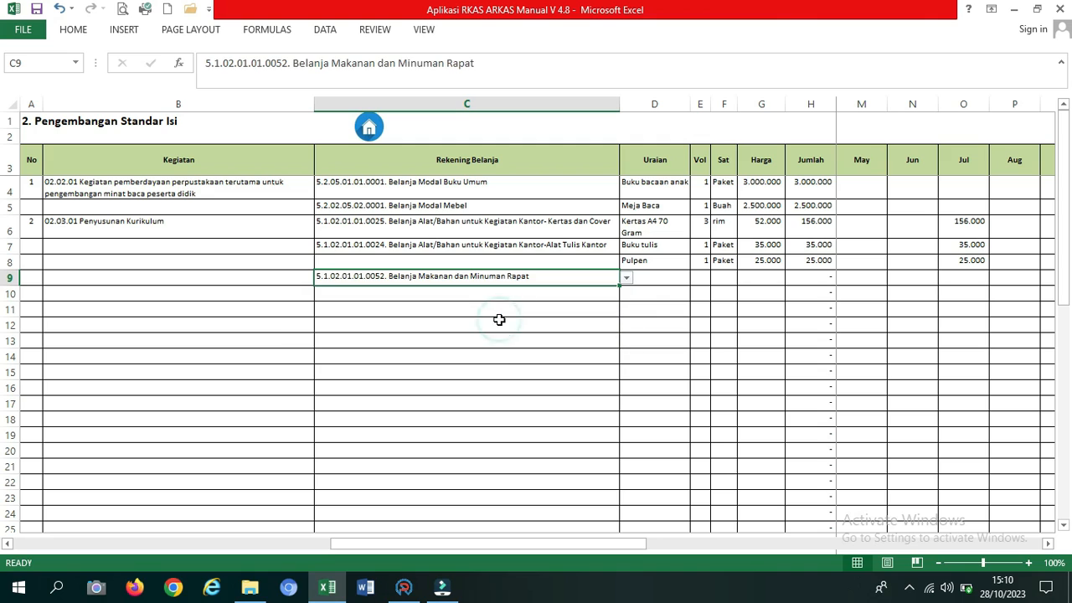
Step: Fill in row 9 with Uraian "Rapat penyusunan Kurikulum", Vol 10, Sat "orang" and Harga 25.000
{"action": "left_click", "coordinate": [653, 276]}
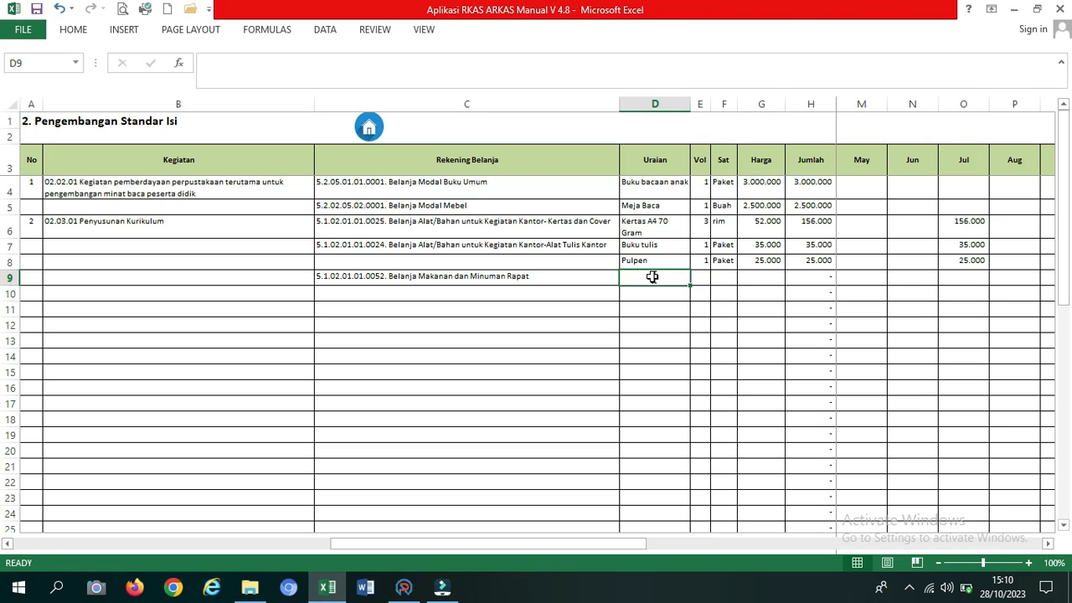
{"action": "type", "text": "Rapat"}
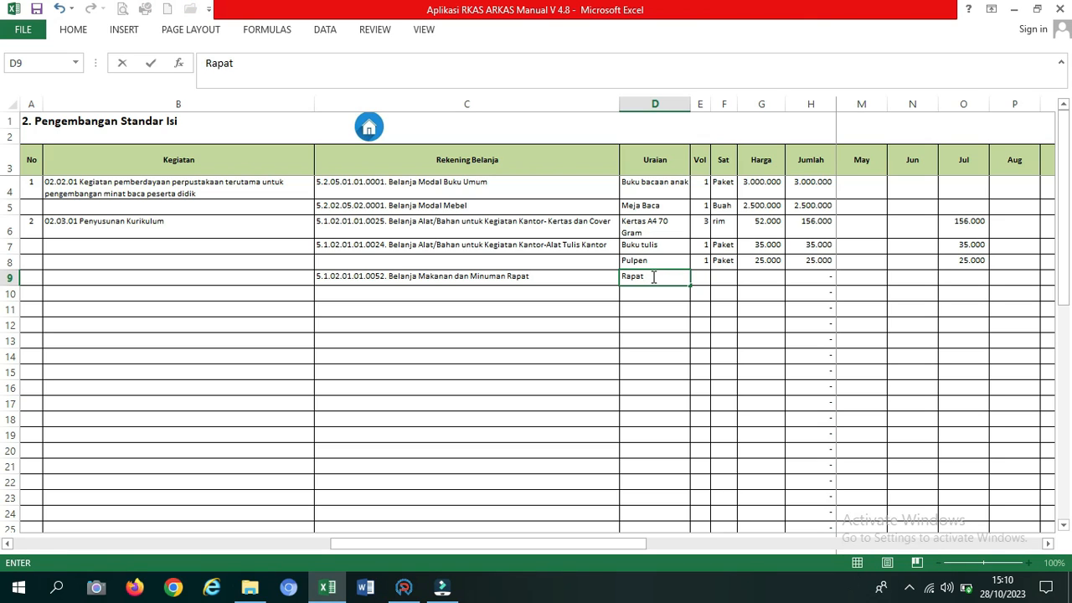
{"action": "type", "text": " penyusunan Kurikulum"}
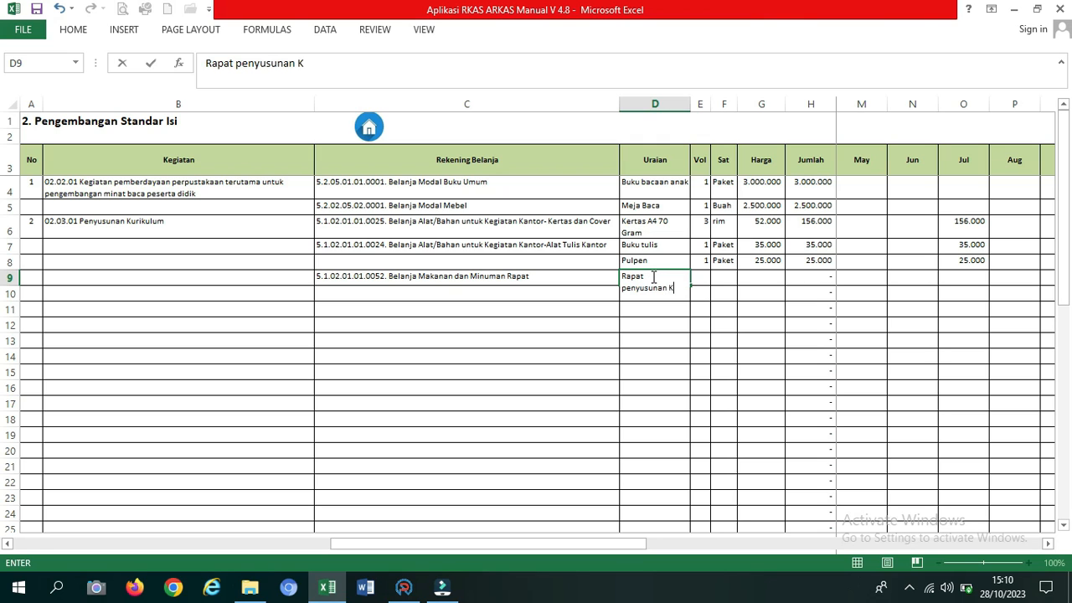
{"action": "left_click", "coordinate": [702, 278]}
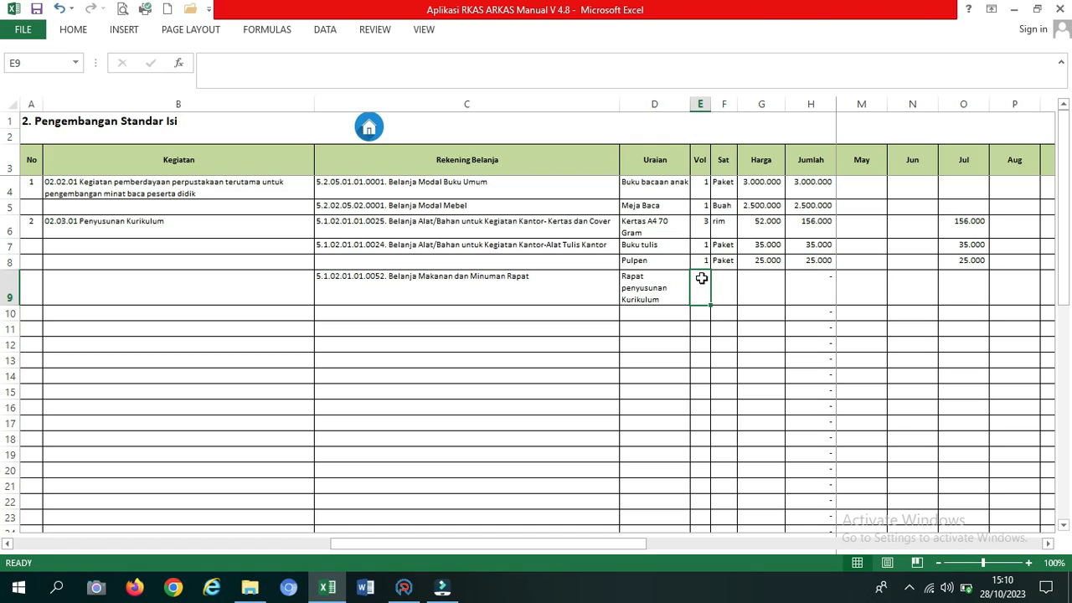
{"action": "type", "text": "10"}
{"action": "left_click", "coordinate": [726, 283]}
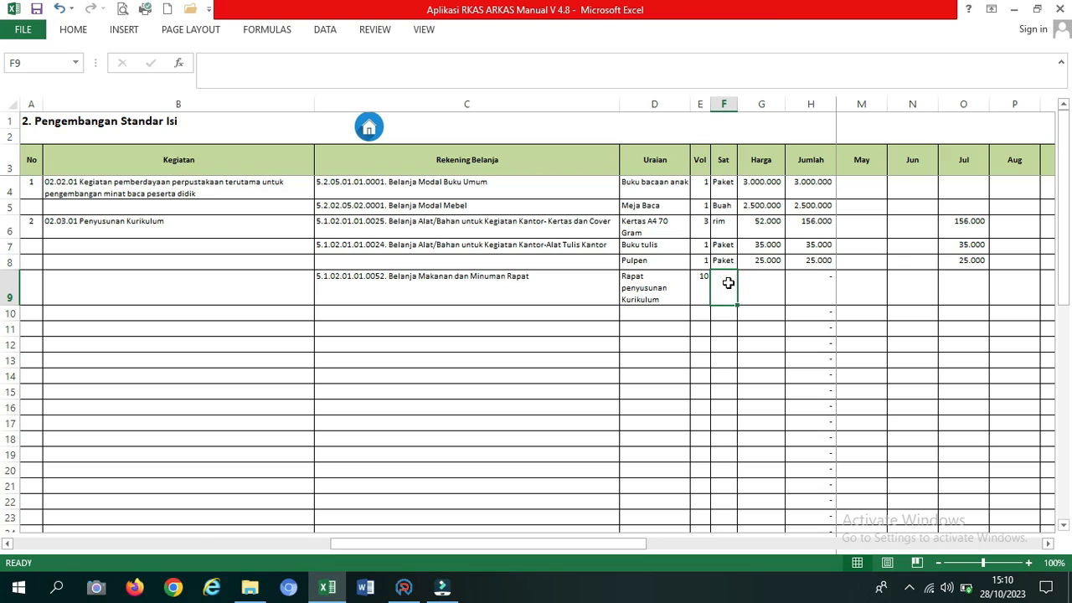
{"action": "type", "text": "orang"}
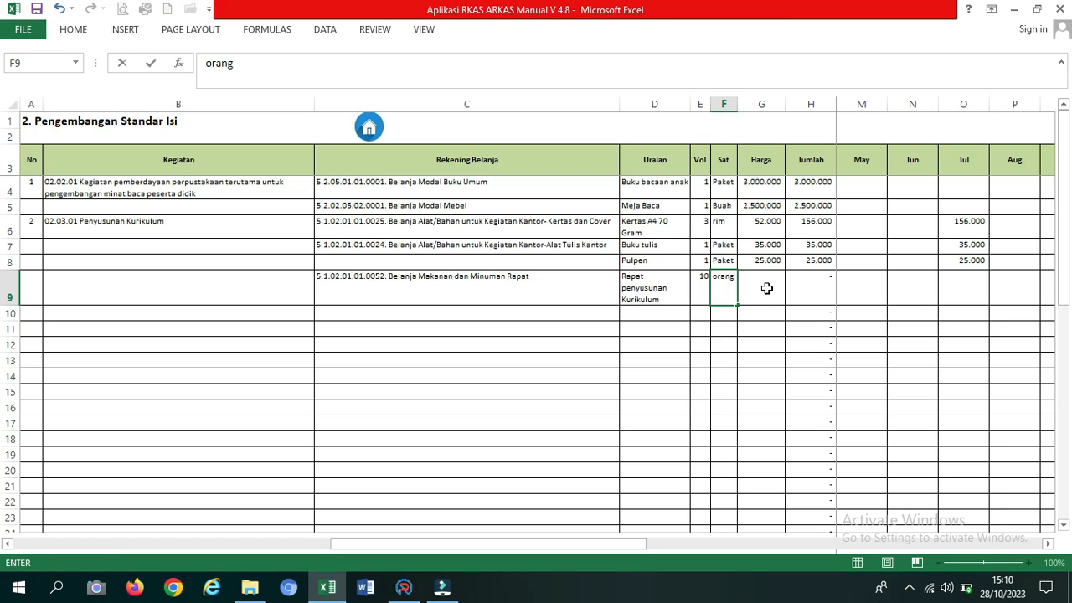
{"action": "left_click", "coordinate": [766, 287]}
{"action": "type", "text": "25000"}
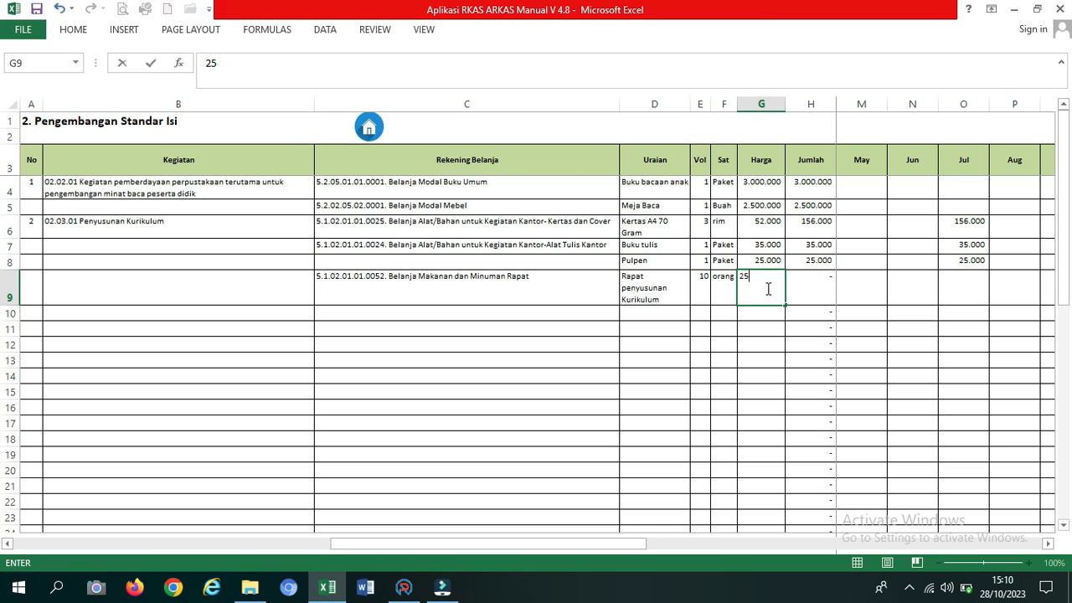
{"action": "left_click", "coordinate": [883, 289]}
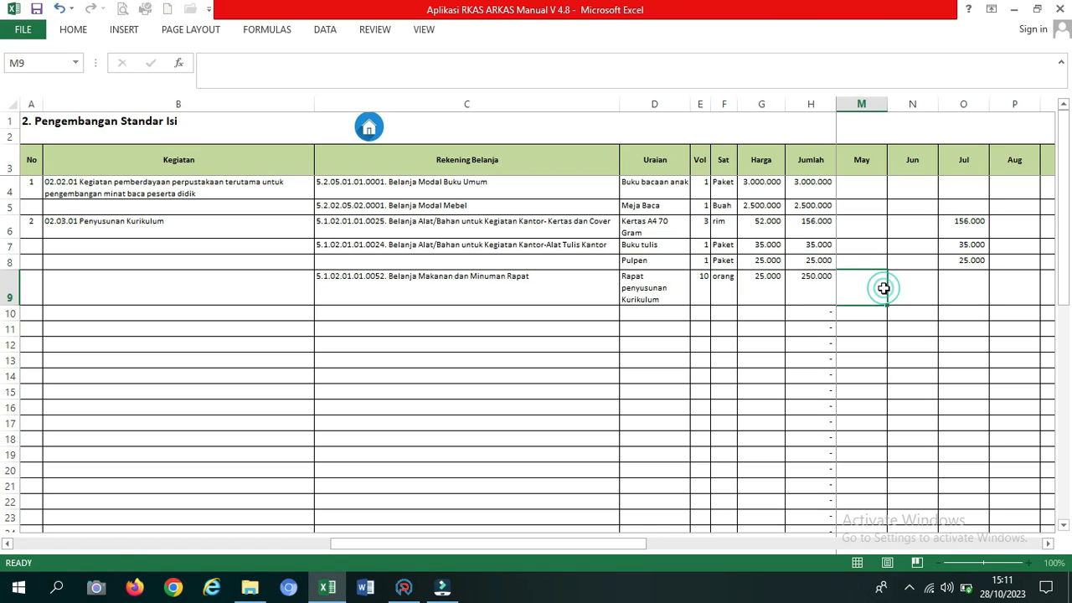
Step: Allocate 250.000 to July (Jul) for the Rapat penyusunan Kurikulum item in row 9
{"action": "left_click", "coordinate": [979, 284]}
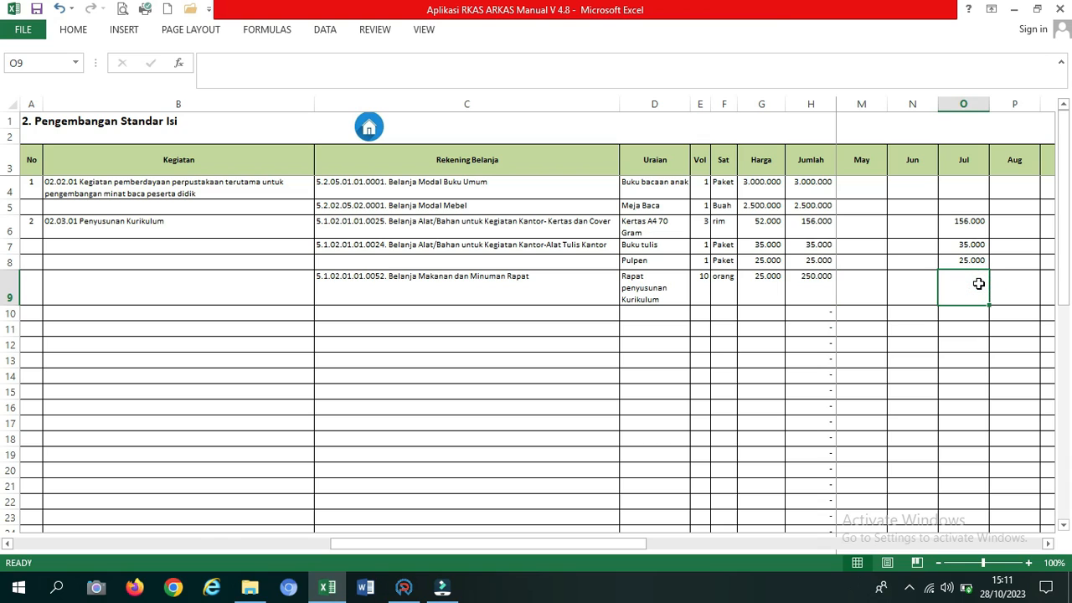
{"action": "type", "text": "25"}
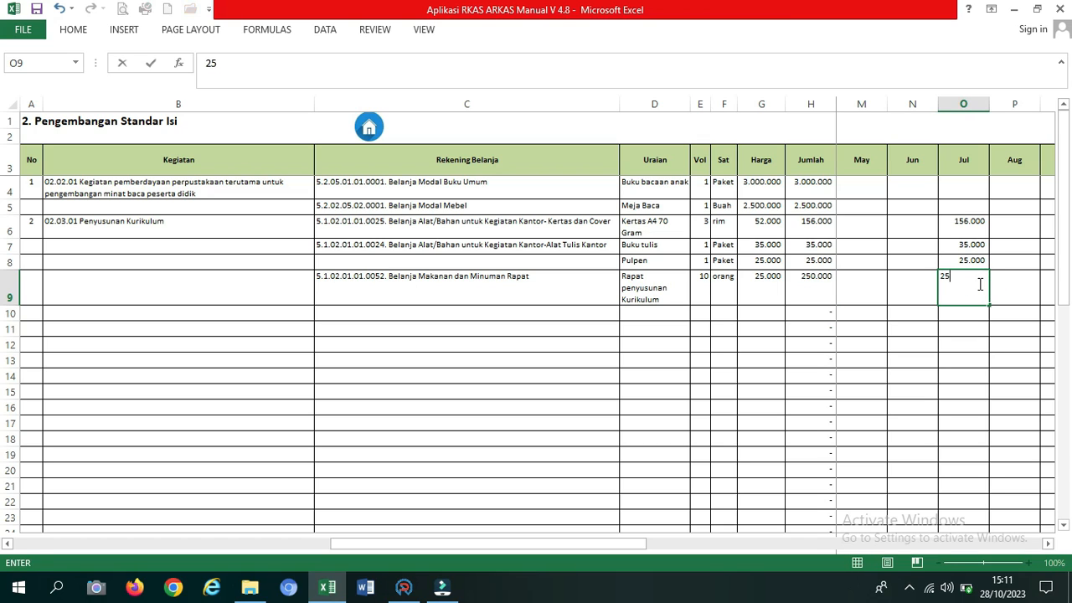
{"action": "type", "text": "0.00000"}
{"action": "left_click", "coordinate": [1031, 288]}
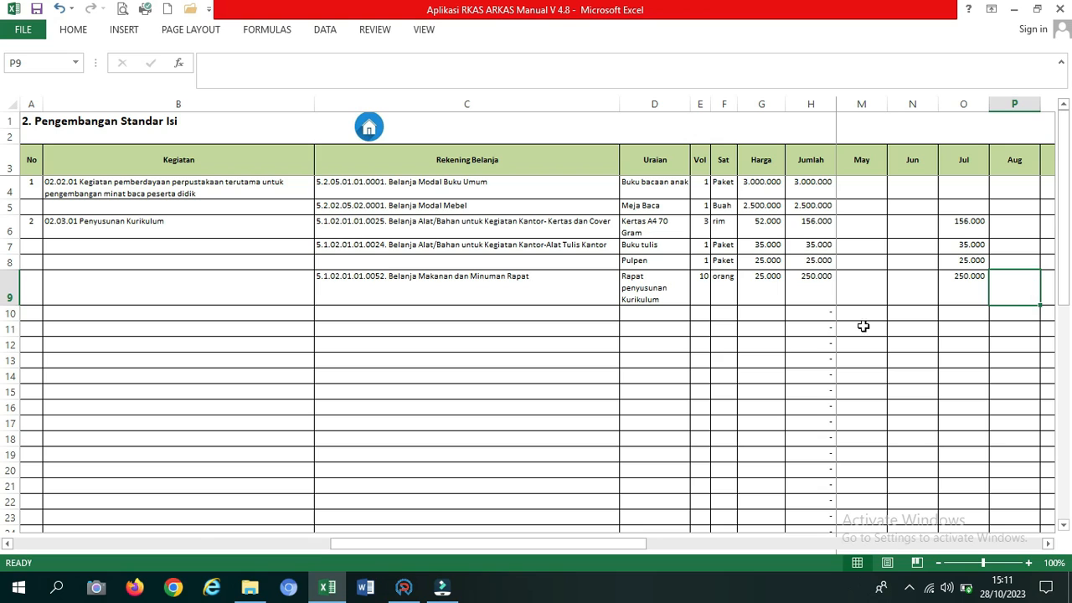
Step: Fill in row 10 with Uraian "Rapat Pengesahan", Vol 10, Sat "orang" and Harga 25.000
{"action": "left_click", "coordinate": [654, 312]}
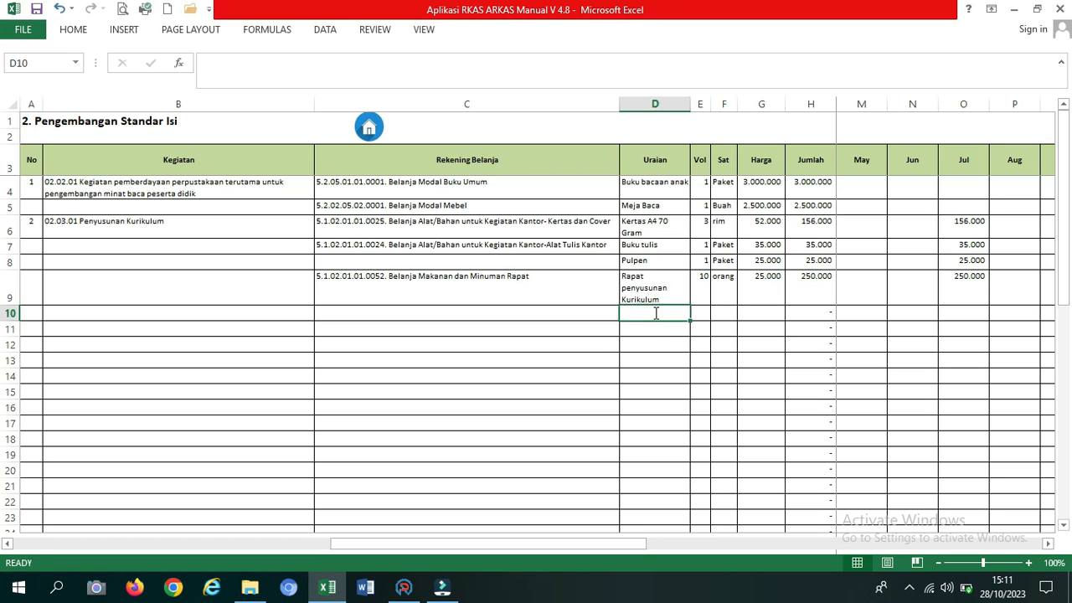
{"action": "type", "text": "Rapat Pengesahan"}
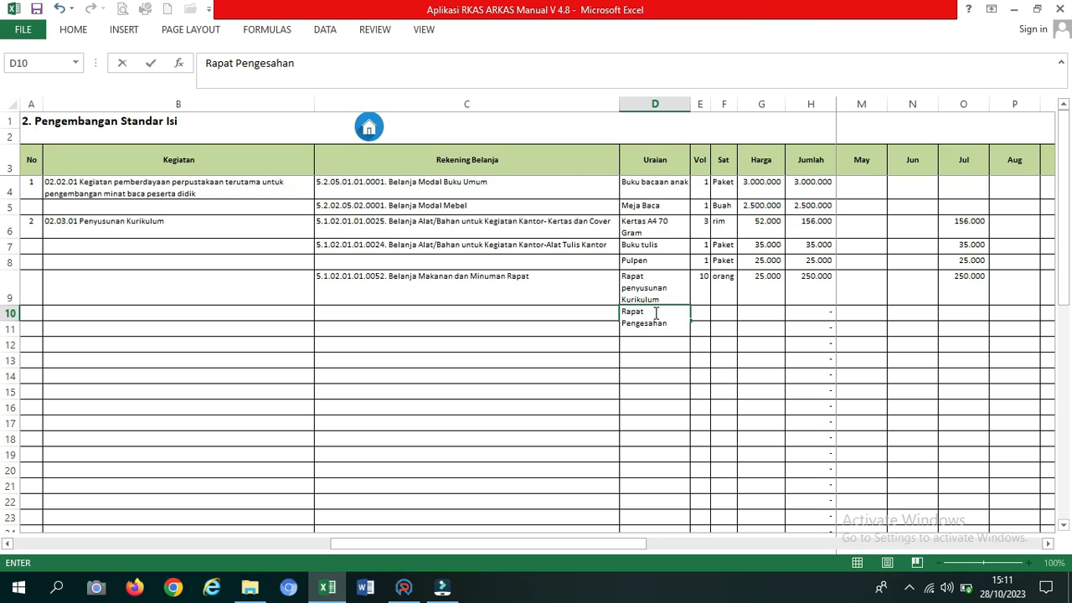
{"action": "left_click", "coordinate": [874, 312]}
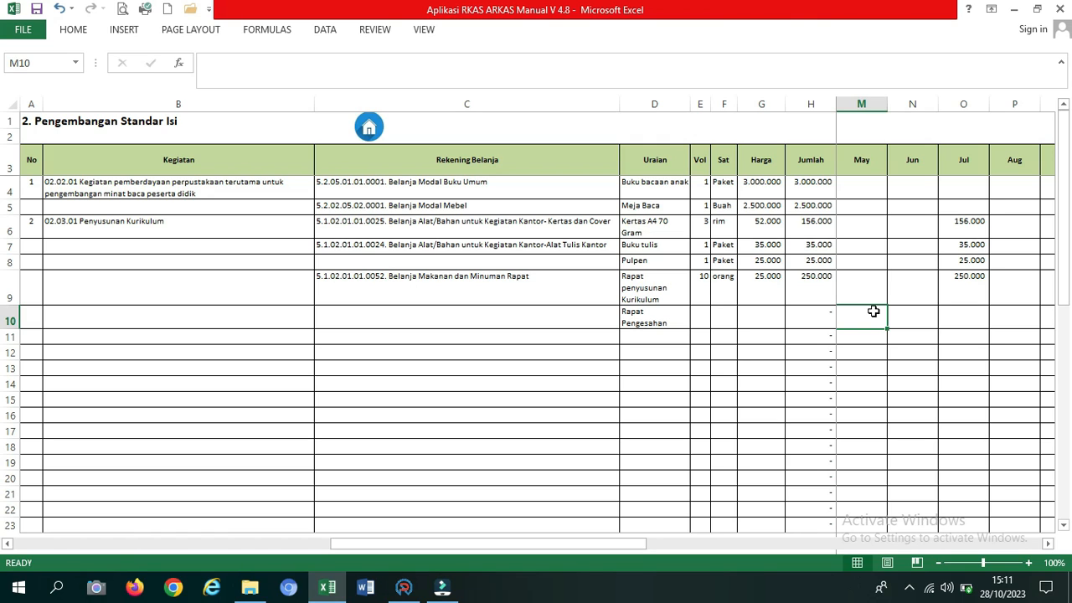
{"action": "left_click", "coordinate": [704, 315]}
{"action": "type", "text": "10"}
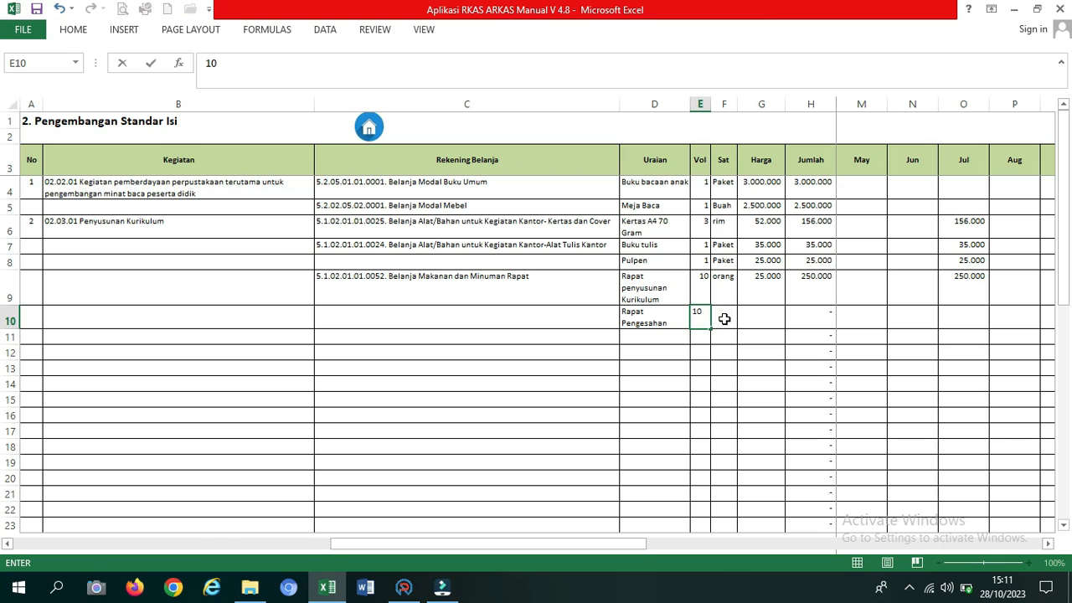
{"action": "left_click", "coordinate": [725, 319]}
{"action": "type", "text": "orang"}
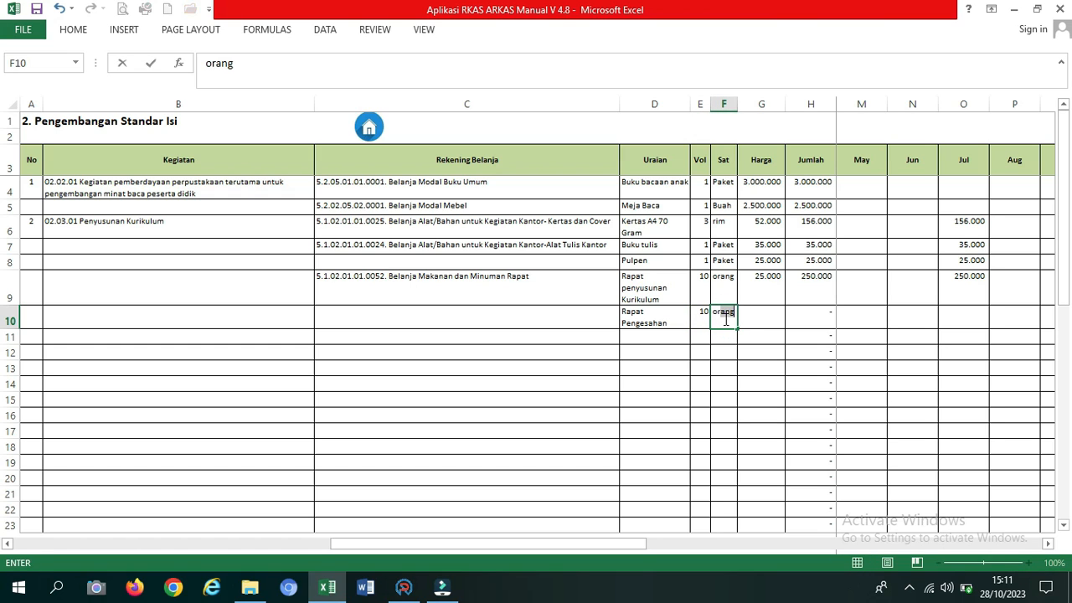
{"action": "left_click", "coordinate": [767, 321]}
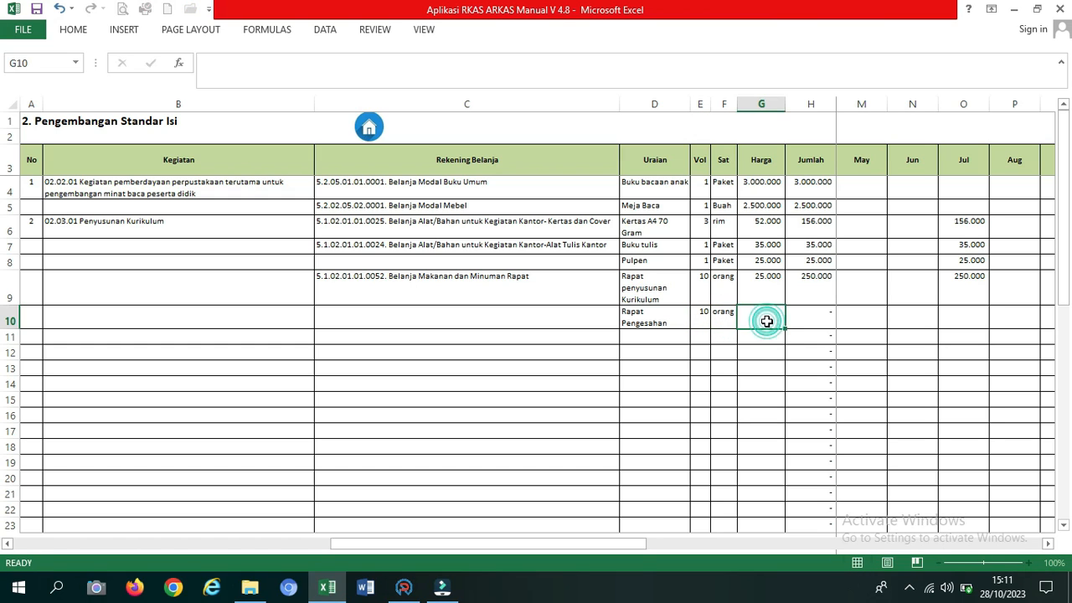
{"action": "type", "text": "25000"}
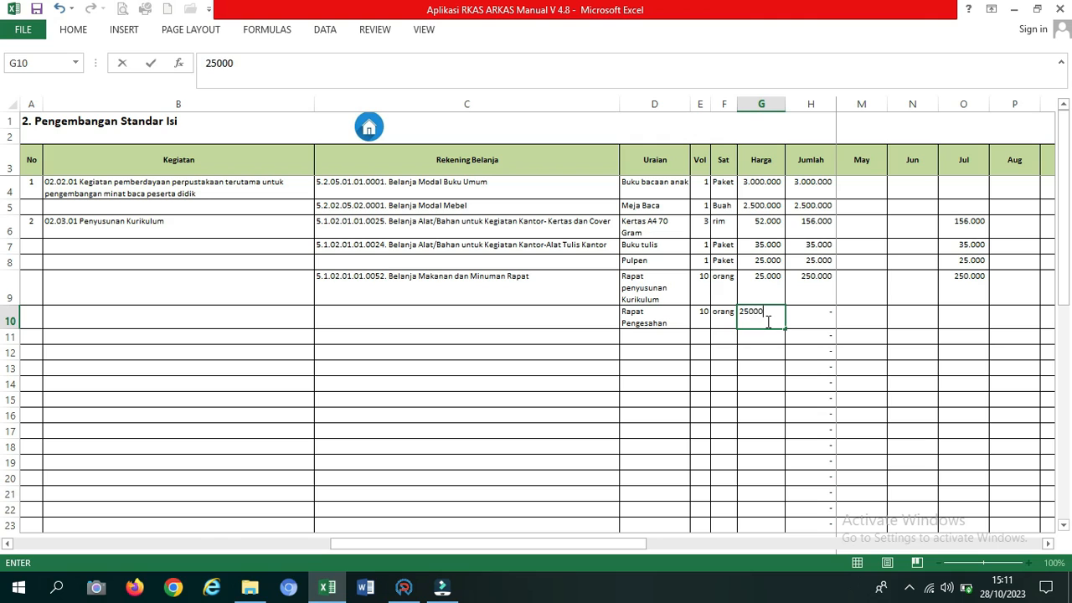
Step: Allocate 250.000 to August (Aug) for the Rapat Pengesahan item in row 10
{"action": "left_click", "coordinate": [1006, 315]}
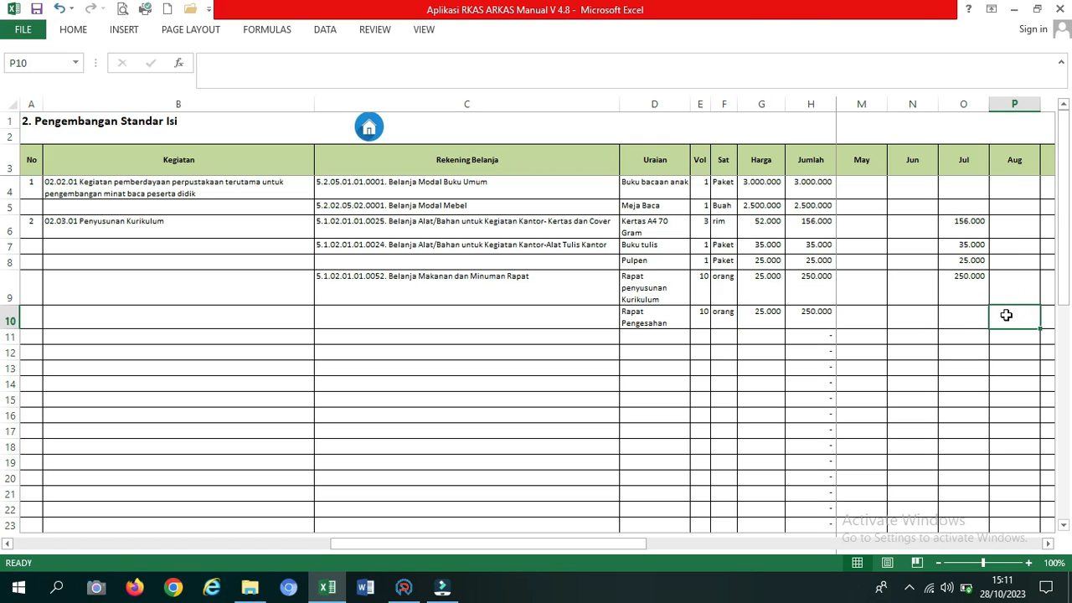
{"action": "type", "text": "25"}
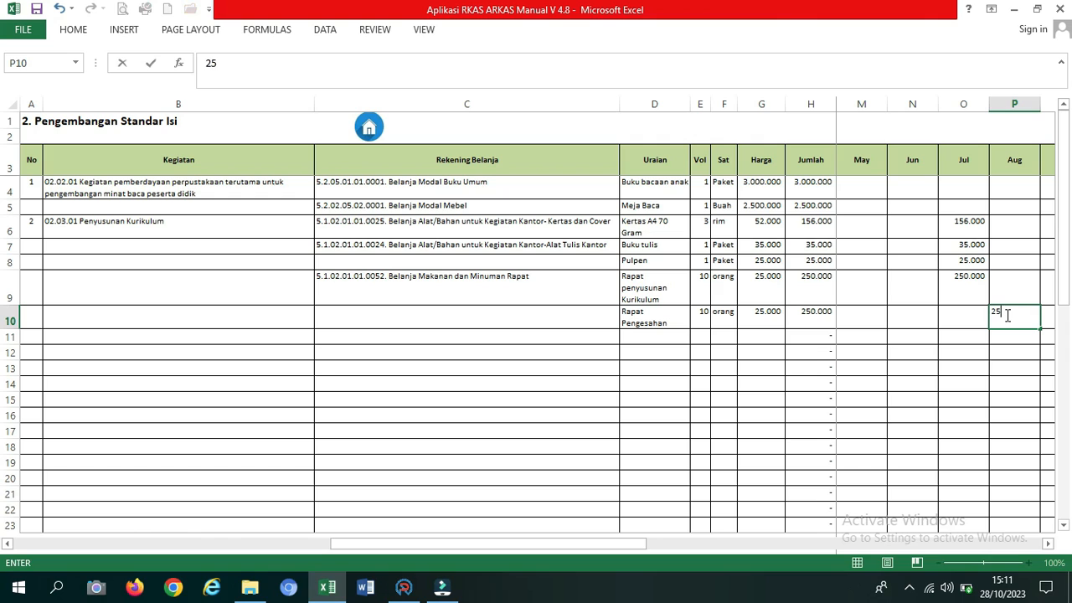
{"action": "type", "text": "0000"}
{"action": "left_click", "coordinate": [958, 343]}
{"action": "left_click", "coordinate": [955, 352]}
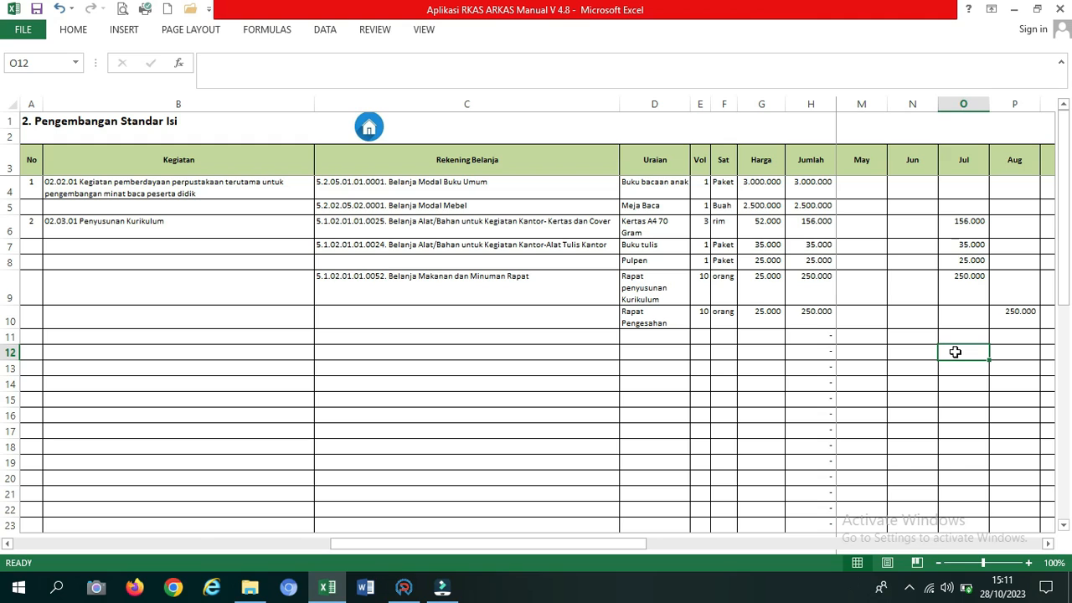
Step: Set the Rekening Belanja in row 11 to 5.1.02.01.01.0026. Belanja Alat/Bahan untuk Kegiatan Kantor- Bahan Cetak dan penggandaan
{"action": "left_click", "coordinate": [489, 338]}
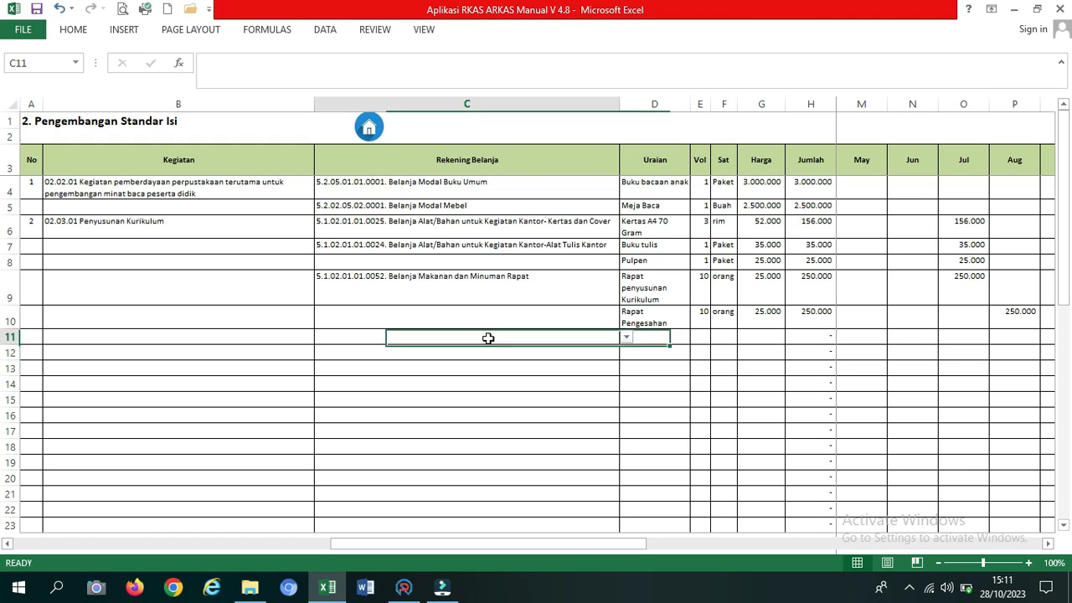
{"action": "left_click", "coordinate": [625, 338]}
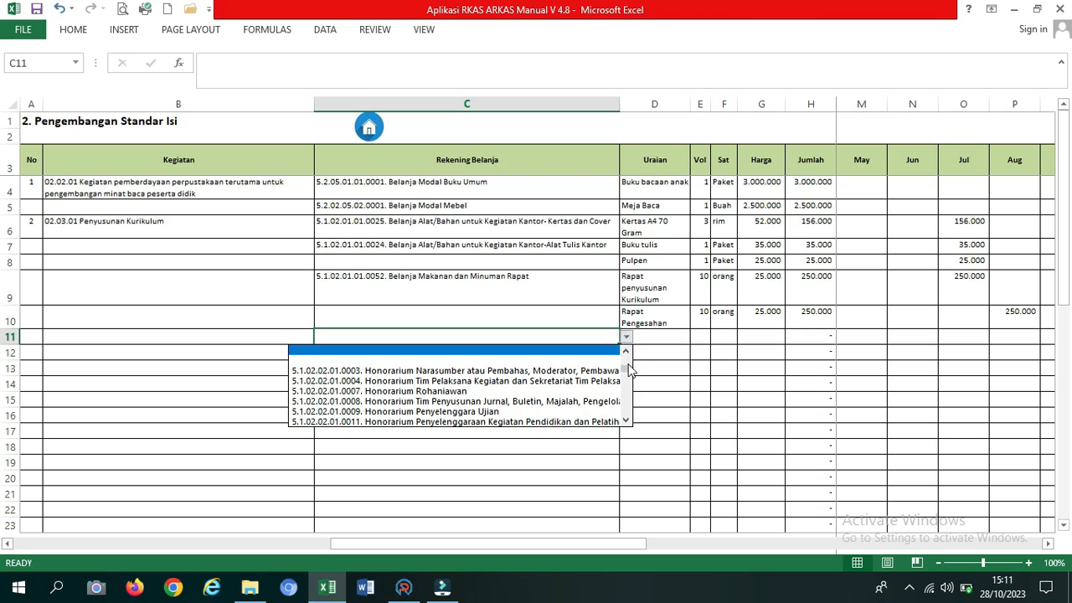
{"action": "left_click", "coordinate": [627, 353]}
{"action": "left_click", "coordinate": [627, 353]}
{"action": "left_click", "coordinate": [627, 352]}
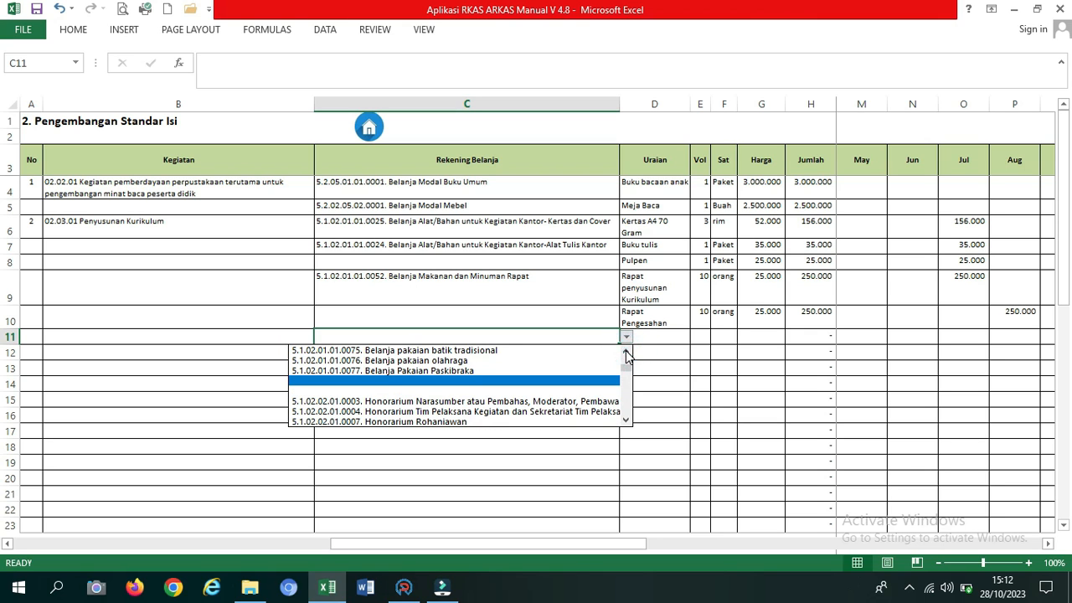
{"action": "left_click", "coordinate": [628, 353]}
{"action": "left_click", "coordinate": [627, 353]}
{"action": "left_click", "coordinate": [627, 353]}
{"action": "left_click", "coordinate": [627, 352]}
{"action": "left_click", "coordinate": [628, 353]}
{"action": "left_click", "coordinate": [627, 353]}
{"action": "left_click", "coordinate": [627, 352]}
{"action": "left_click", "coordinate": [627, 353]}
{"action": "left_click", "coordinate": [628, 352]}
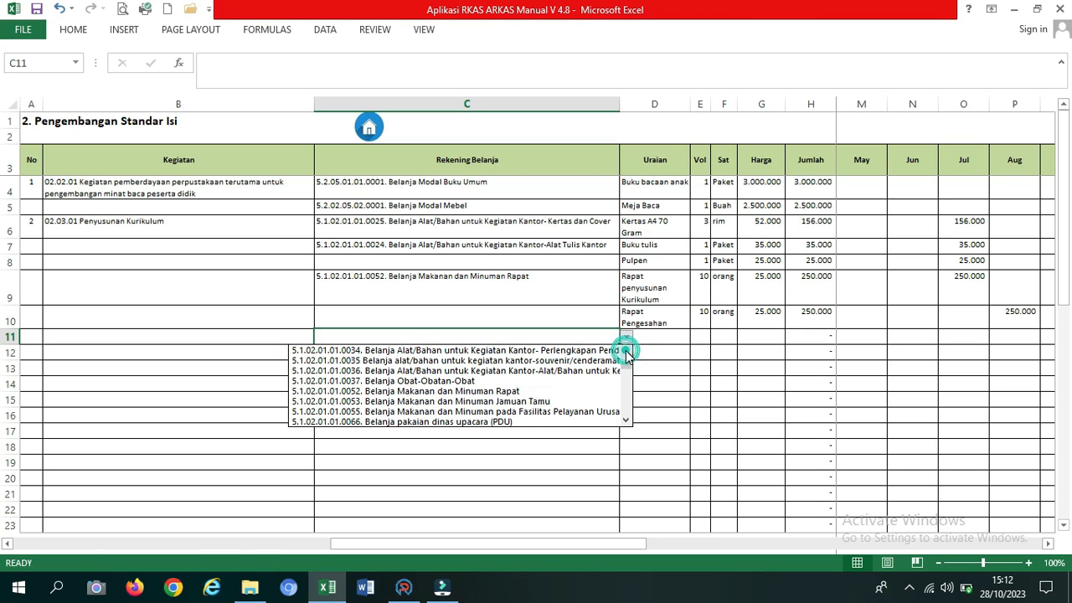
{"action": "left_click", "coordinate": [627, 352]}
{"action": "left_click", "coordinate": [628, 352]}
{"action": "left_click", "coordinate": [627, 353]}
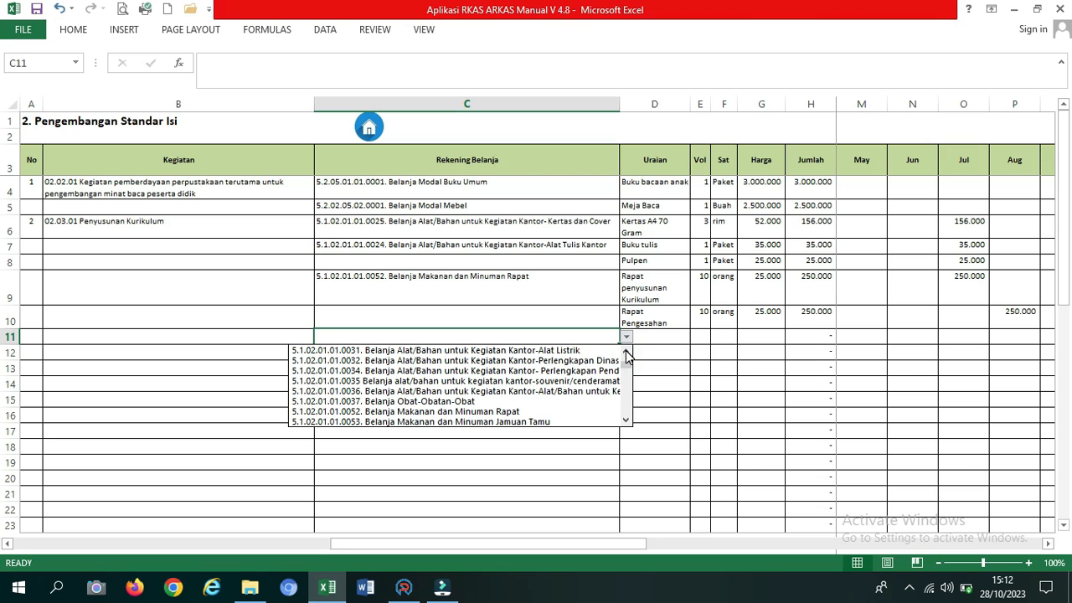
{"action": "left_click", "coordinate": [628, 353]}
{"action": "left_click", "coordinate": [627, 353]}
{"action": "left_click", "coordinate": [627, 353]}
{"action": "left_click", "coordinate": [627, 352]}
{"action": "left_click", "coordinate": [627, 353]}
{"action": "left_click", "coordinate": [628, 353]}
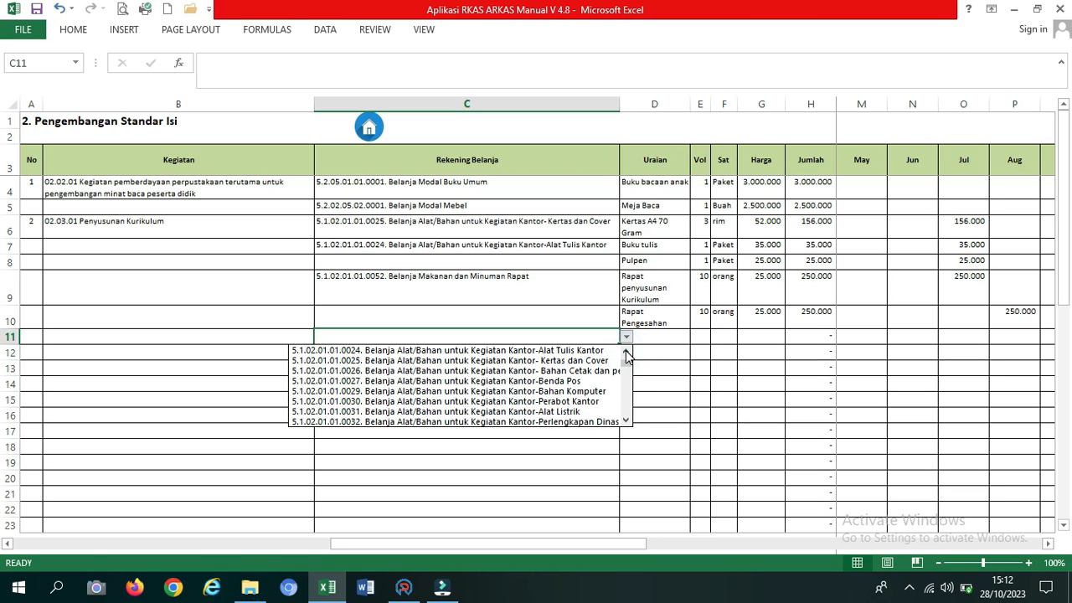
{"action": "left_click", "coordinate": [575, 370]}
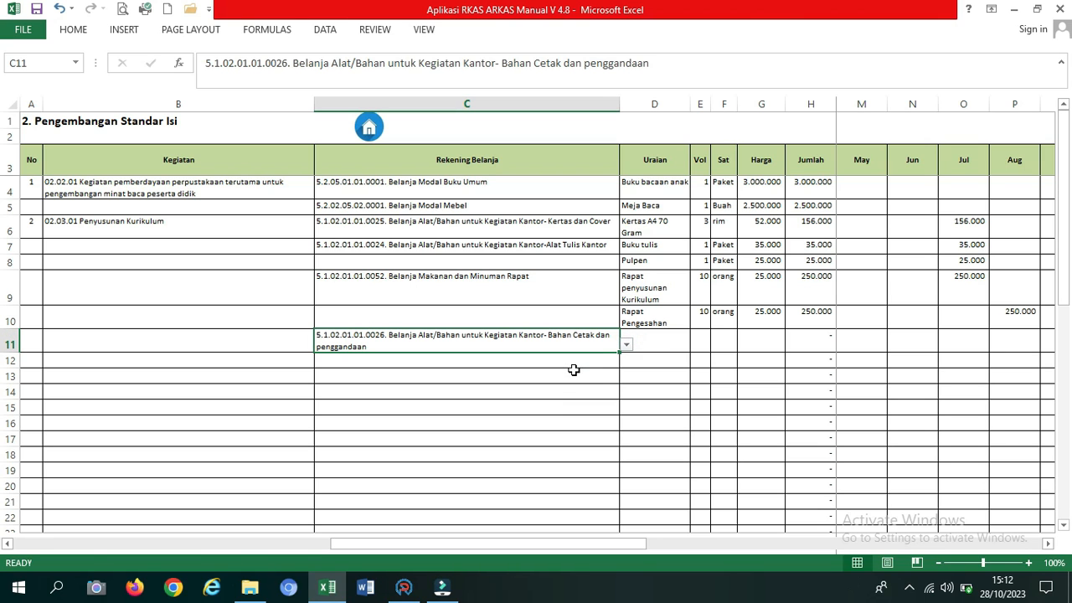
Step: Fill in row 11 with Uraian "Jilid hardcover", Vol 2, Sat "buah" and Harga 40.000
{"action": "left_click", "coordinate": [655, 344]}
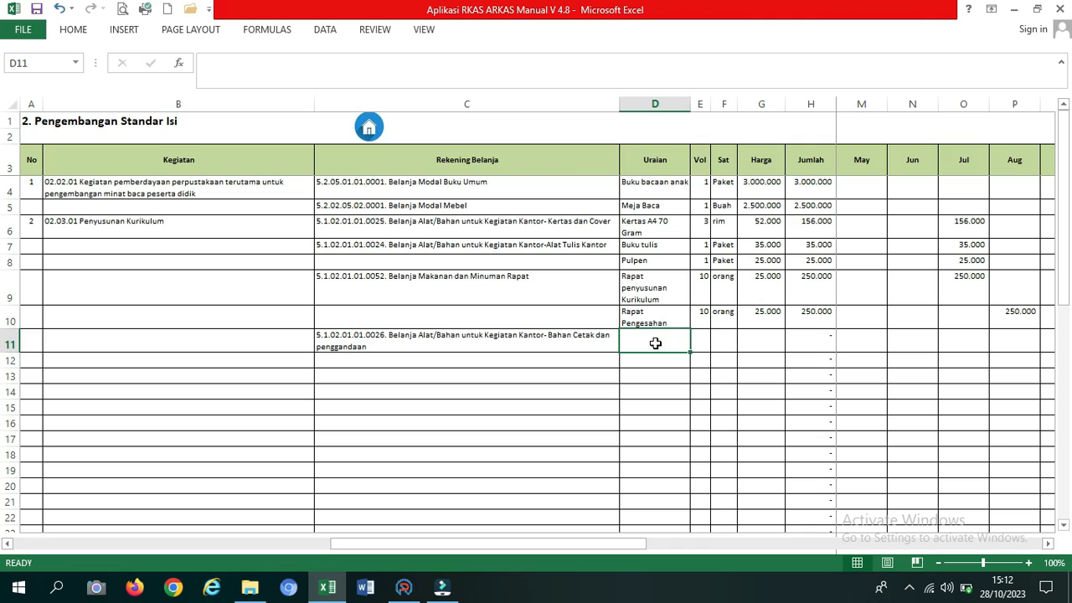
{"action": "type", "text": "Jili"}
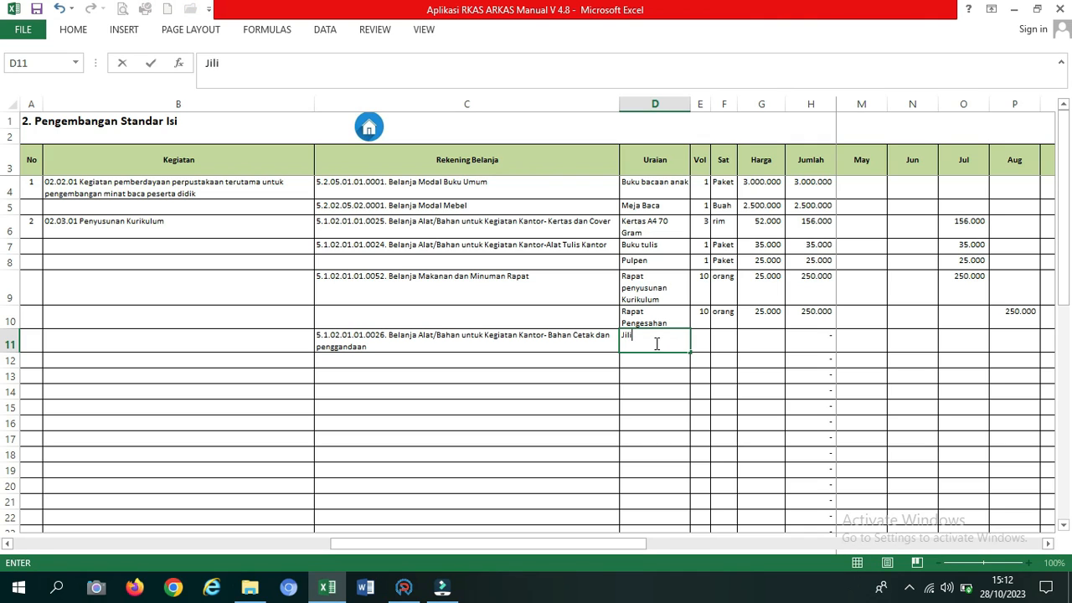
{"action": "type", "text": "d hardcover"}
{"action": "left_click", "coordinate": [707, 345]}
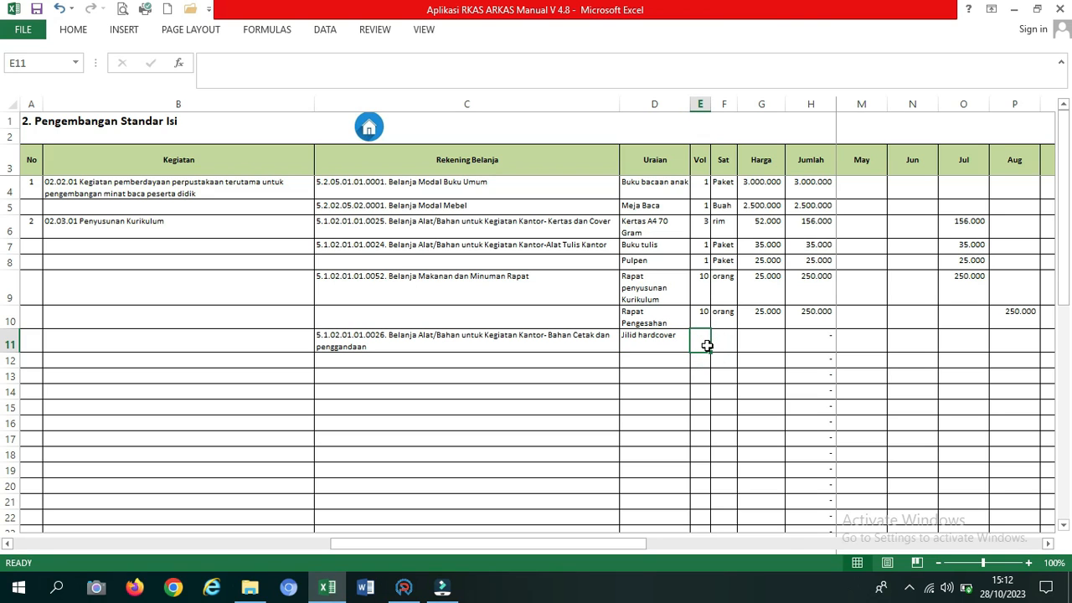
{"action": "type", "text": "2"}
{"action": "left_click", "coordinate": [720, 341]}
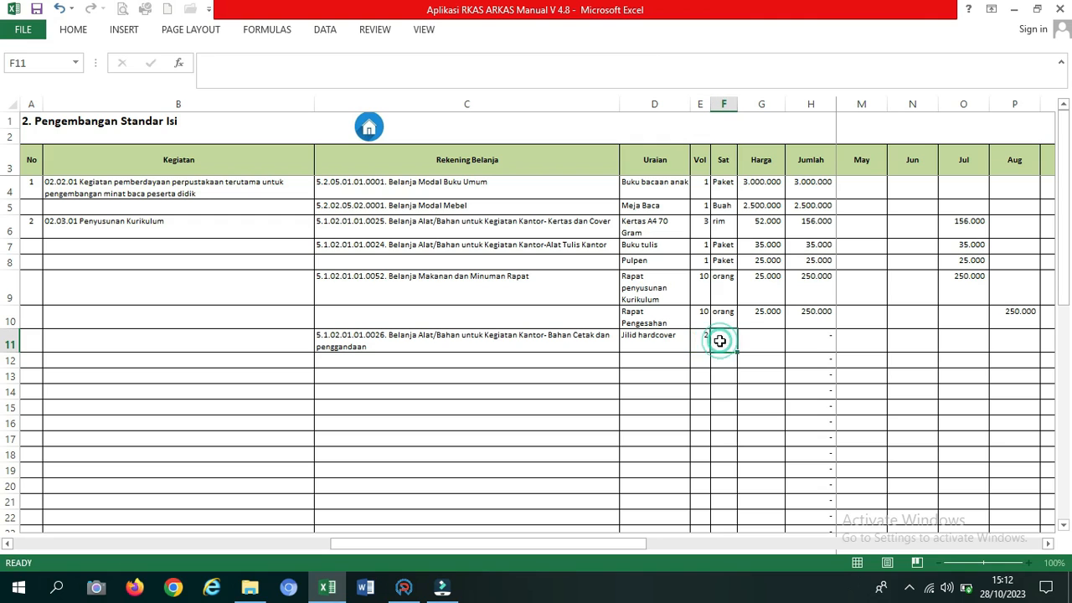
{"action": "type", "text": "buah"}
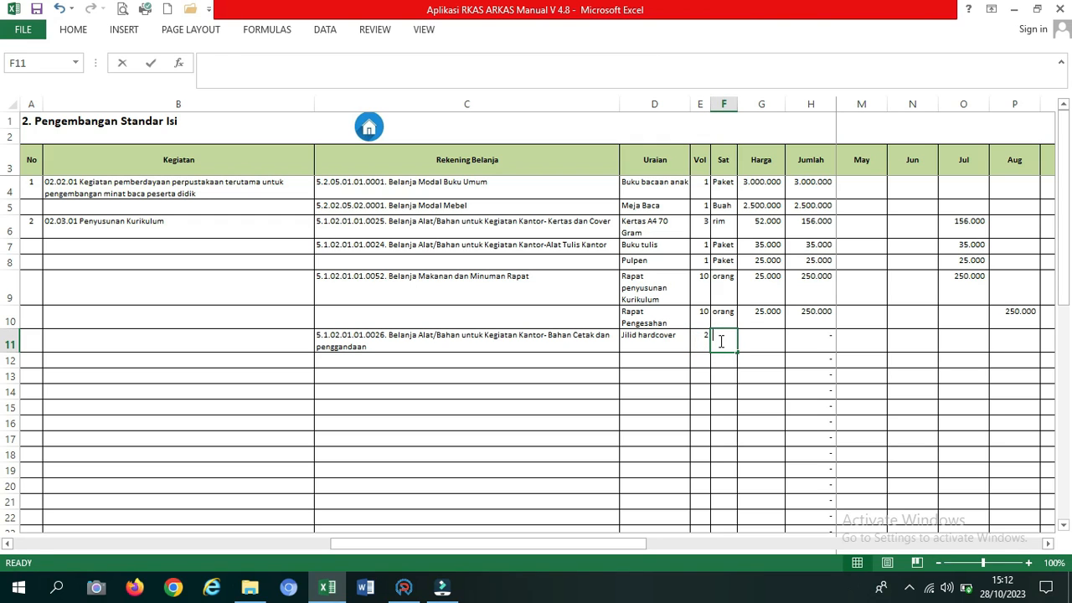
{"action": "left_click", "coordinate": [759, 337]}
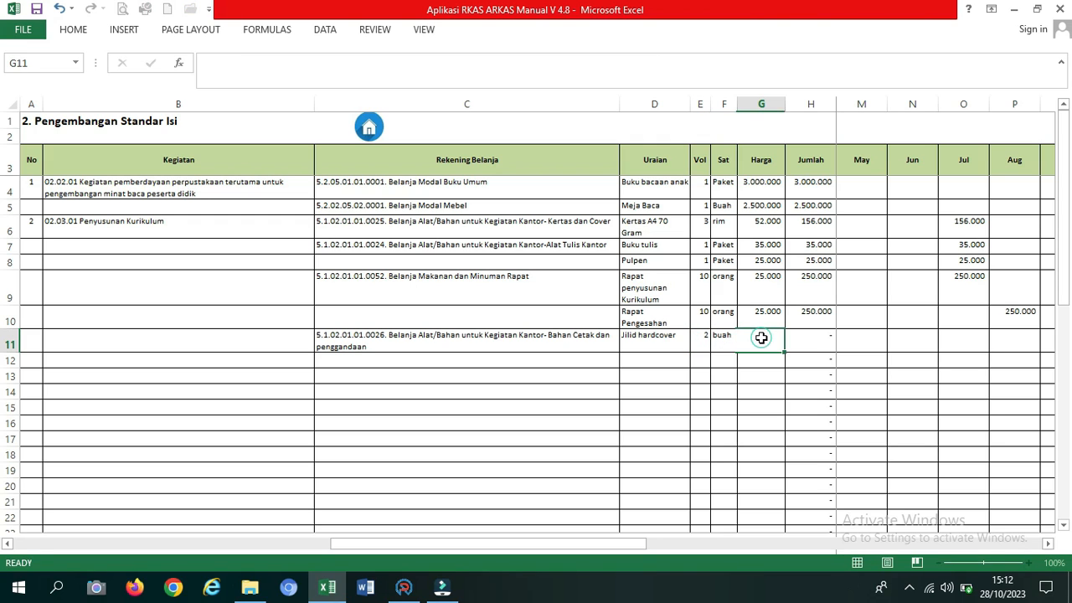
{"action": "type", "text": "40000"}
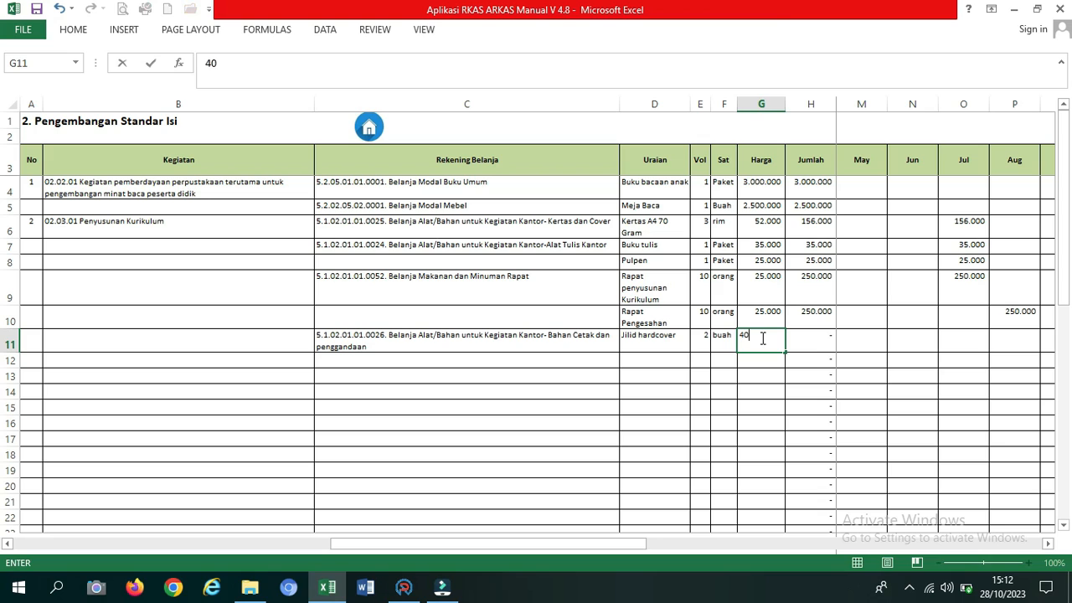
Step: Allocate 40.000 to August (Aug) for the Jilid hardcover item in row 11
{"action": "left_click", "coordinate": [1007, 339]}
{"action": "type", "text": "40000"}
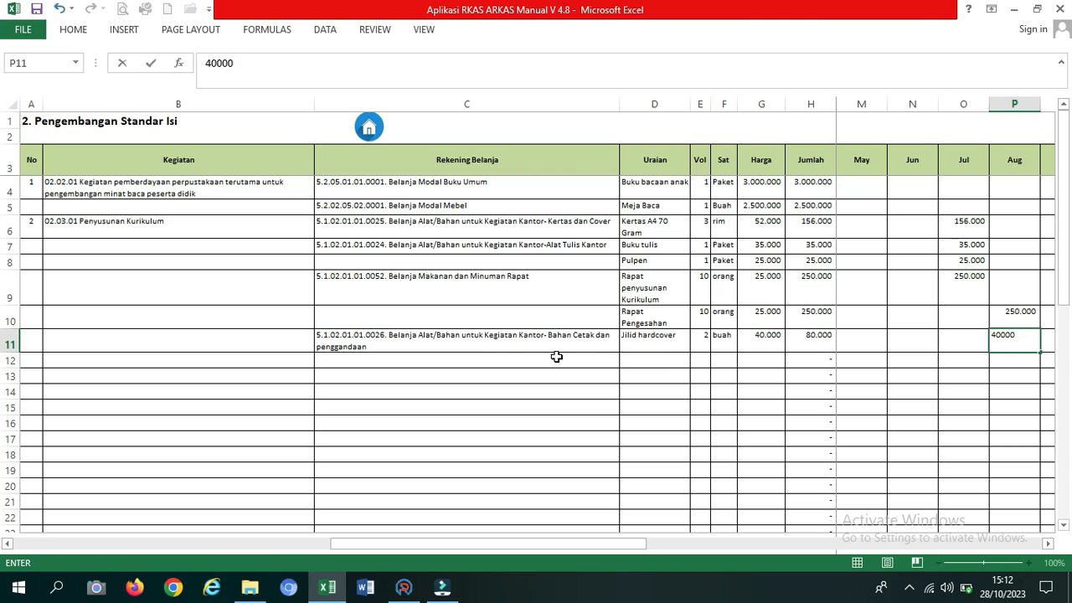
{"action": "left_click", "coordinate": [481, 359]}
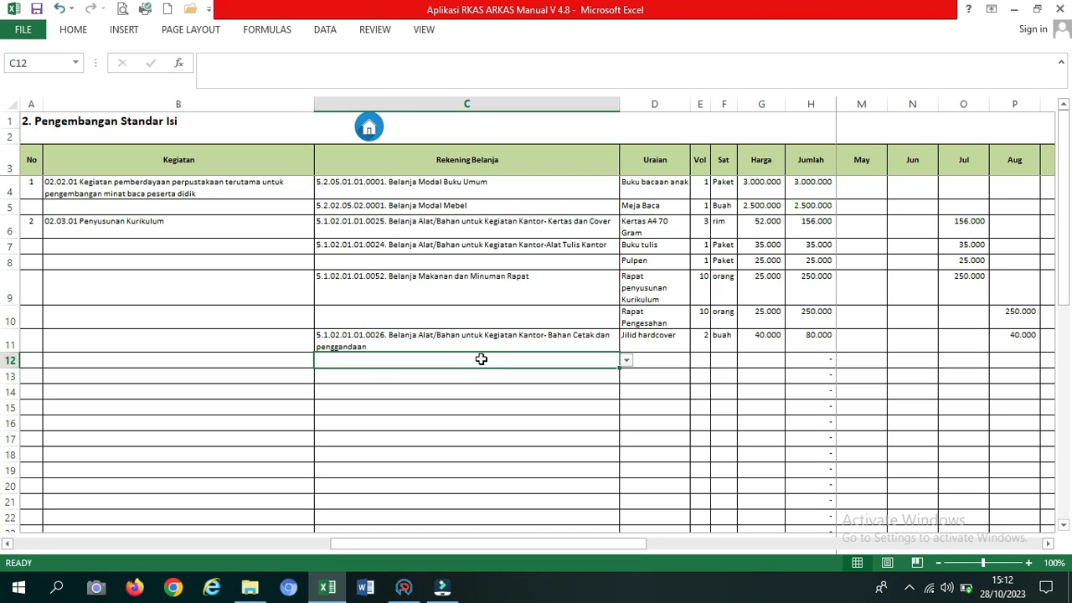
Step: Number row 12 as 3 and set its Kegiatan to 02.06.01 Kegiatan diskusi kolaborasi pengembangan RPP dalam komunitas belajar (termasuk KKG/MGMP/MGMPS/MGMPK)
{"action": "left_click", "coordinate": [34, 360]}
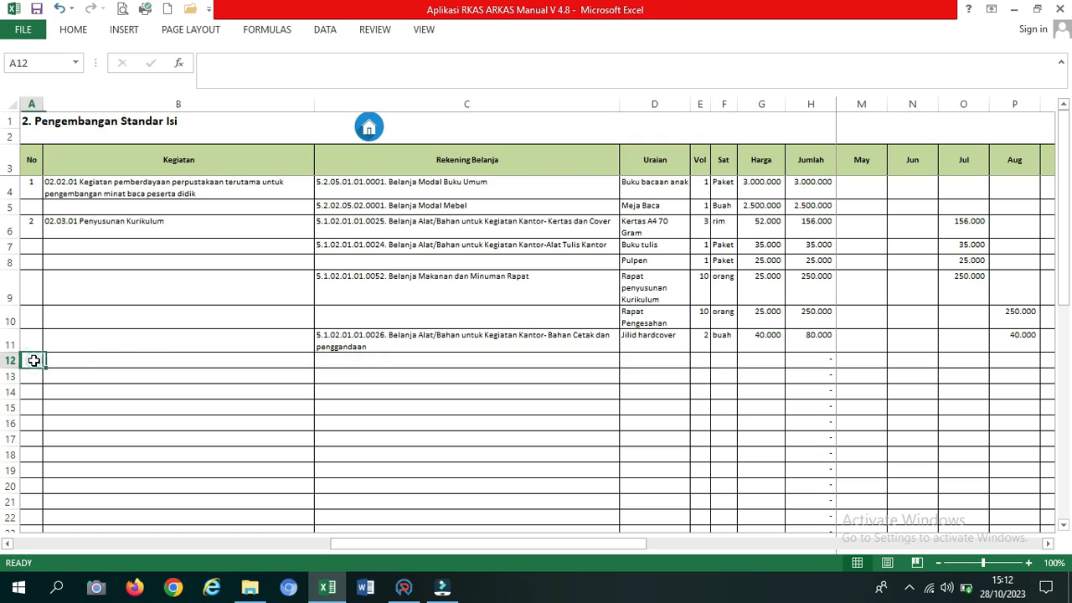
{"action": "type", "text": "3"}
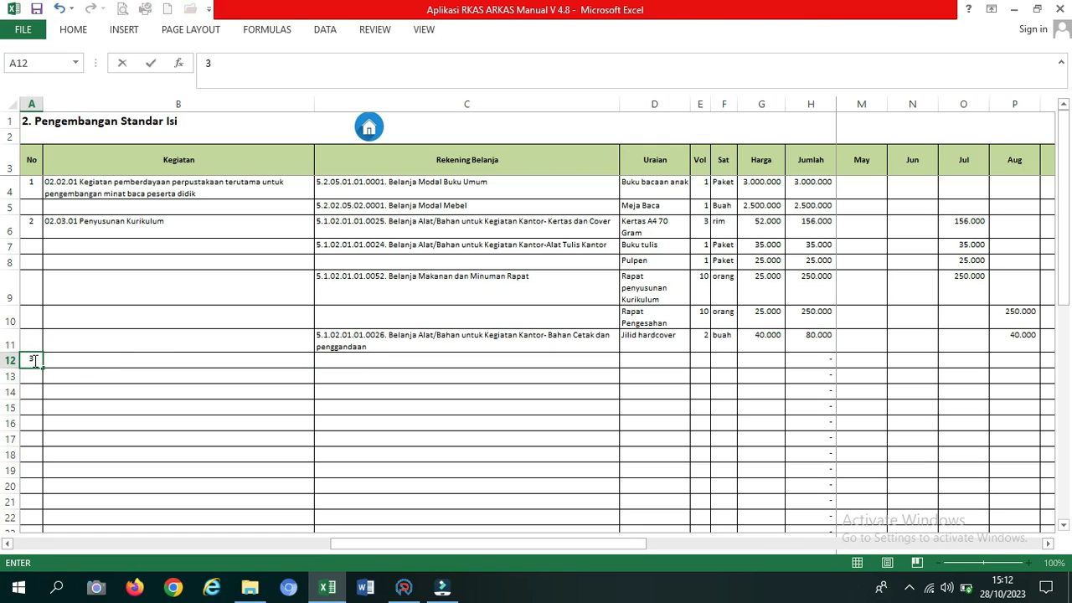
{"action": "left_click", "coordinate": [109, 362]}
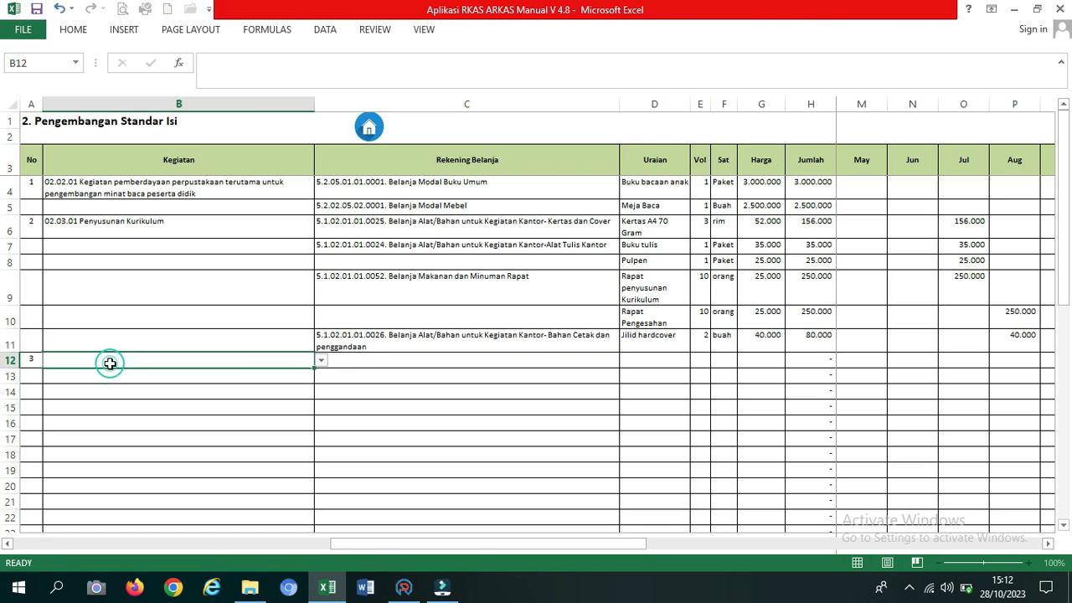
{"action": "left_click", "coordinate": [321, 361]}
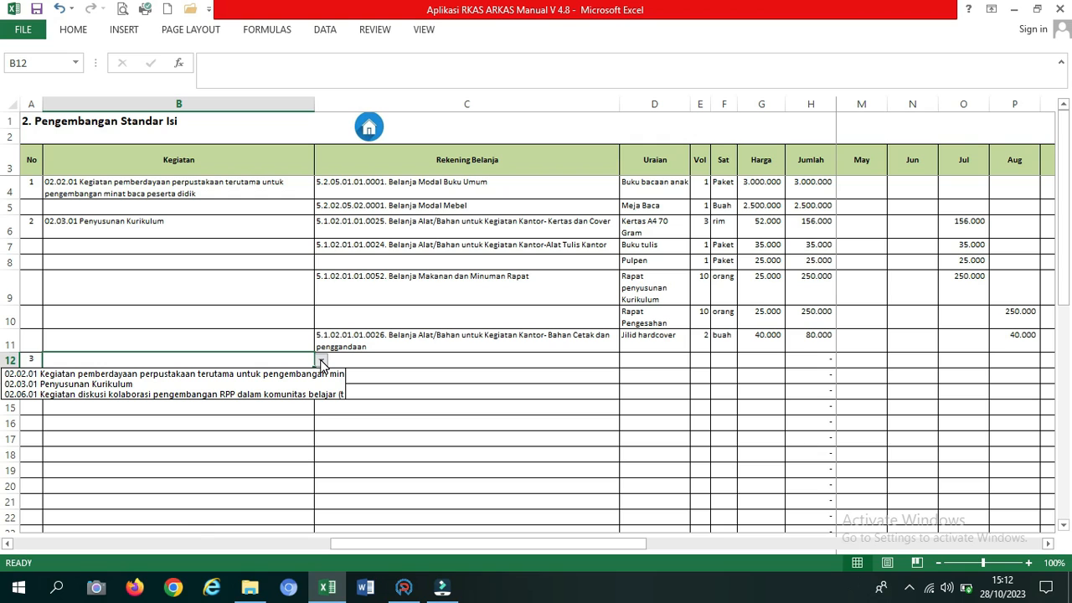
{"action": "left_click", "coordinate": [278, 394]}
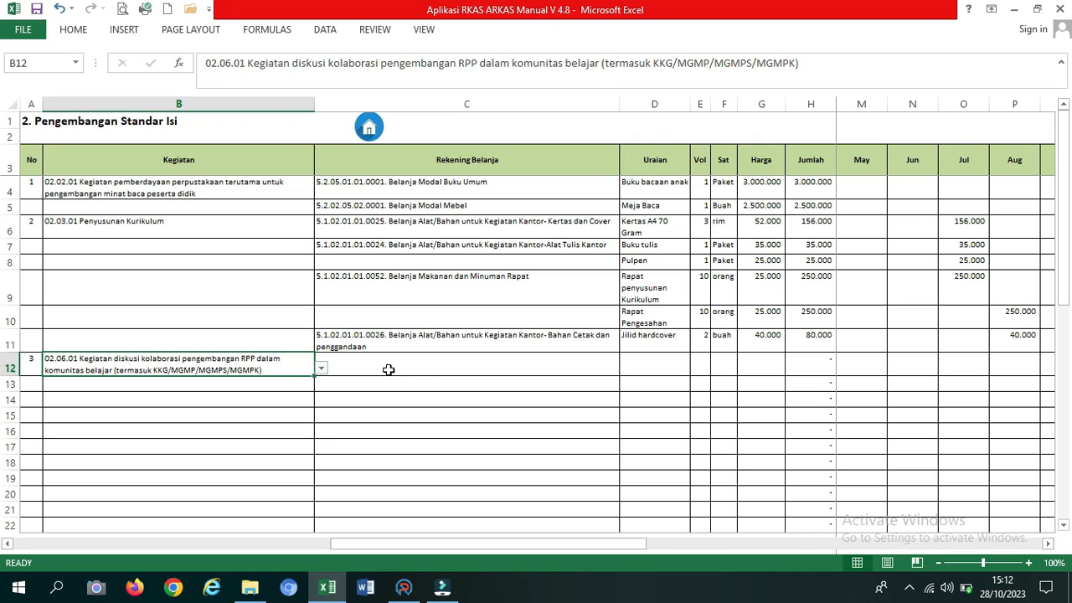
Step: Set the Rekening Belanja in row 12 to 5.1.02.04.01.0003. Belanja Perjalanan Dinas Dalam Kota/dalam daerah
{"action": "left_click", "coordinate": [430, 370]}
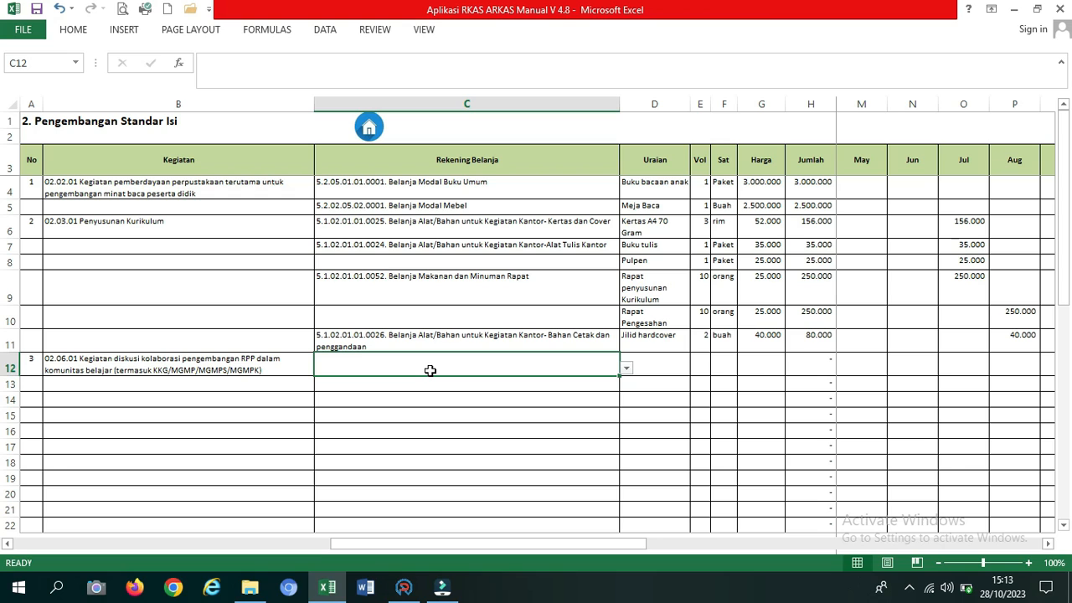
{"action": "left_click", "coordinate": [625, 369]}
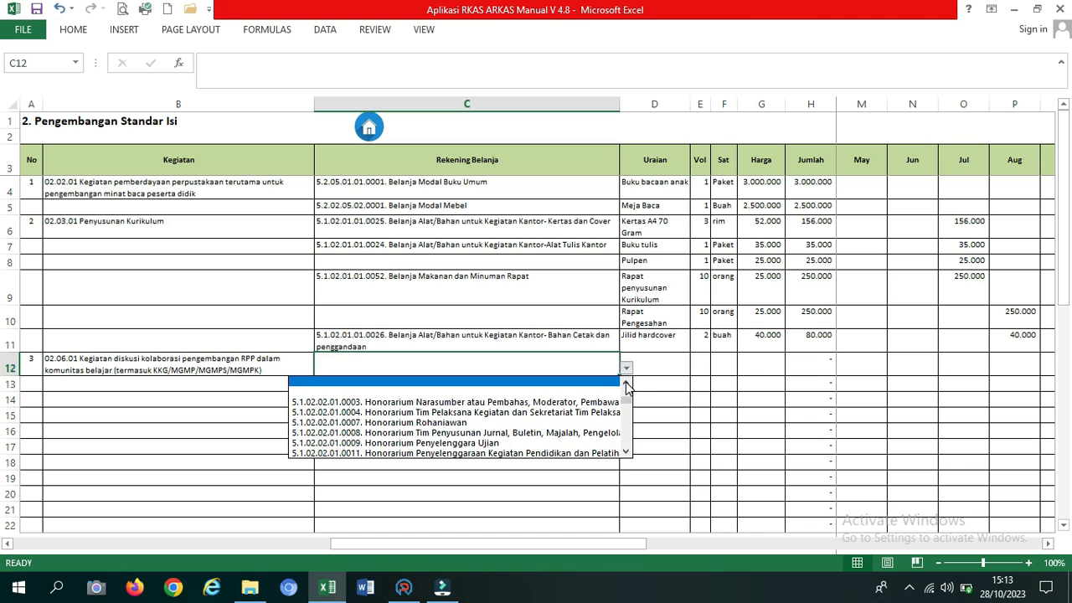
{"action": "left_click_drag", "start_coordinate": [627, 386], "coordinate": [626, 385]}
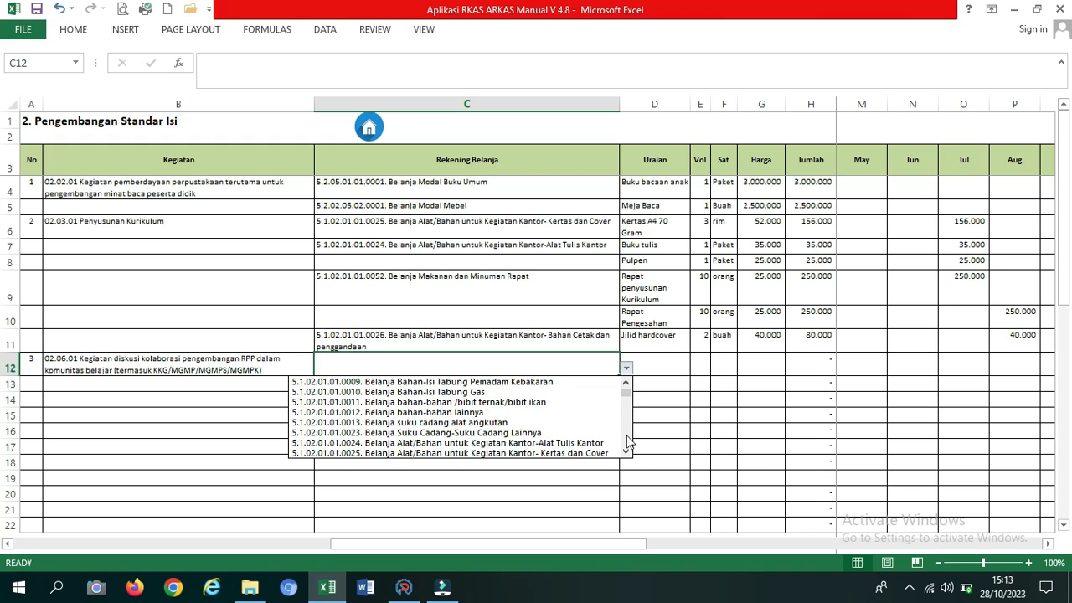
{"action": "left_click_drag", "start_coordinate": [627, 452], "coordinate": [628, 455]}
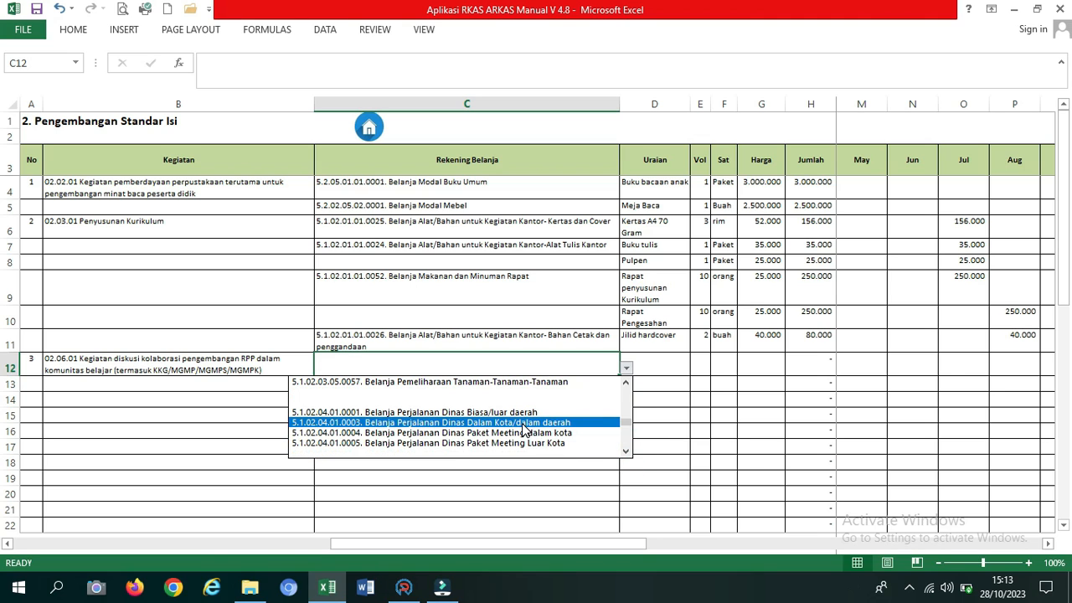
{"action": "left_click", "coordinate": [523, 424]}
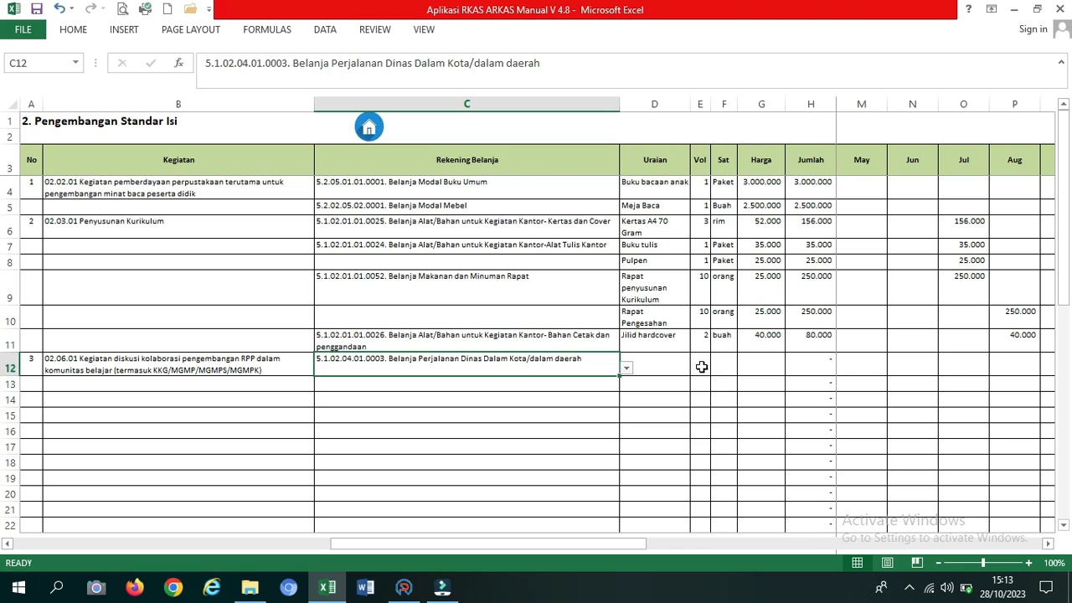
Step: Fill in row 12 with Uraian "KKG penyusunan RPP", Vol 8, Sat "orang" and Harga 50.000
{"action": "left_click", "coordinate": [672, 363]}
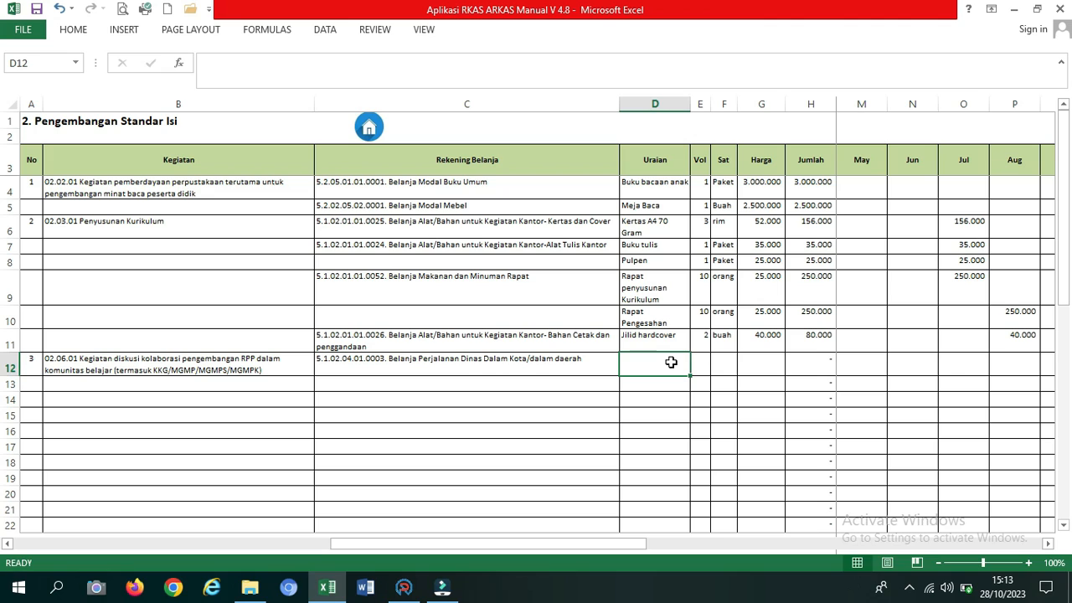
{"action": "type", "text": "KKG"}
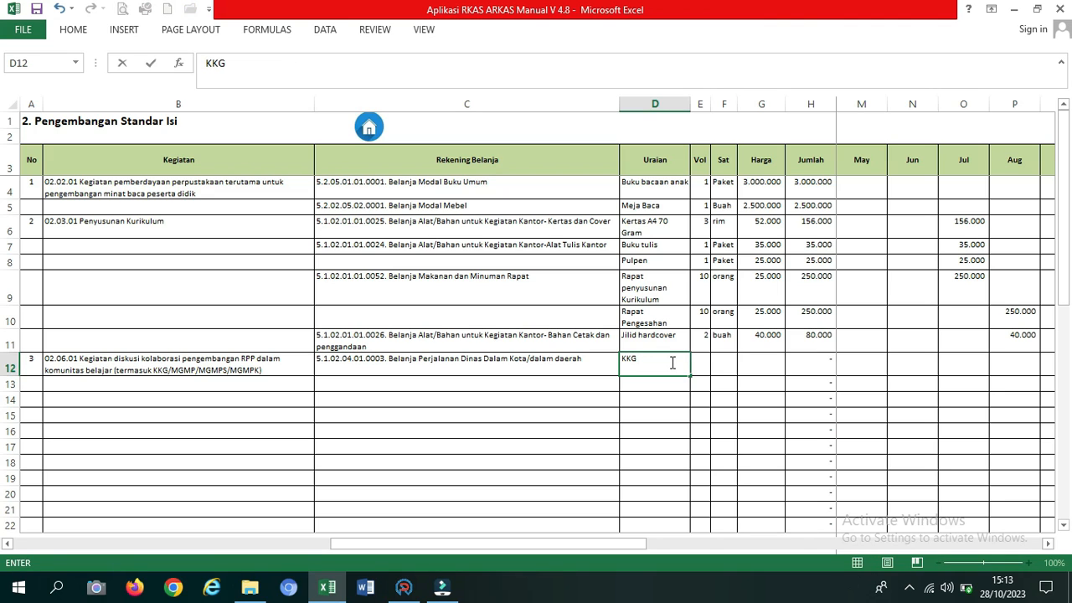
{"action": "type", "text": " penyusunan RPP"}
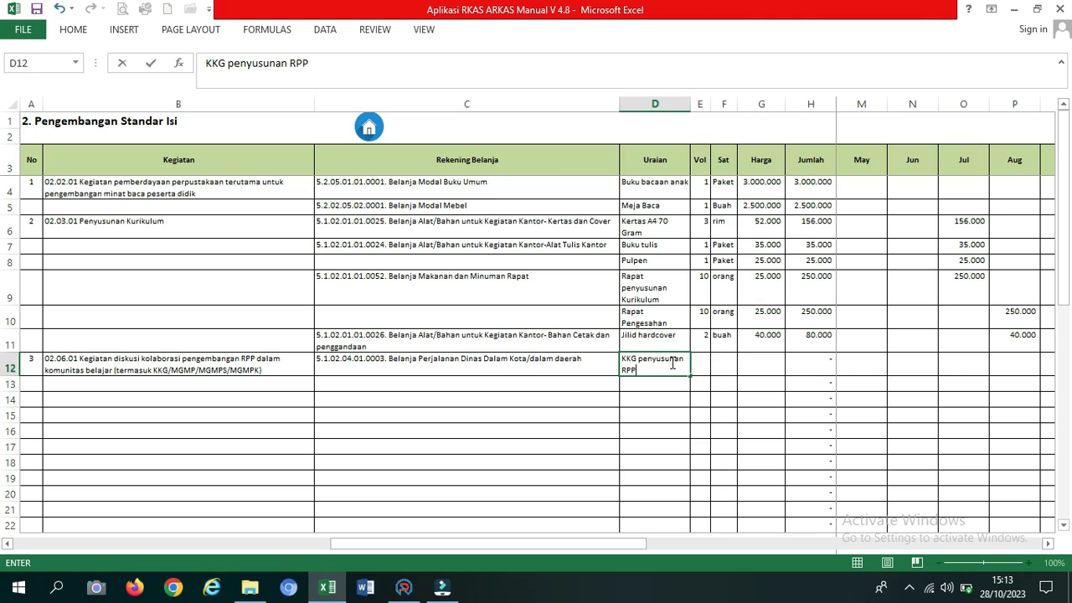
{"action": "left_click", "coordinate": [701, 365]}
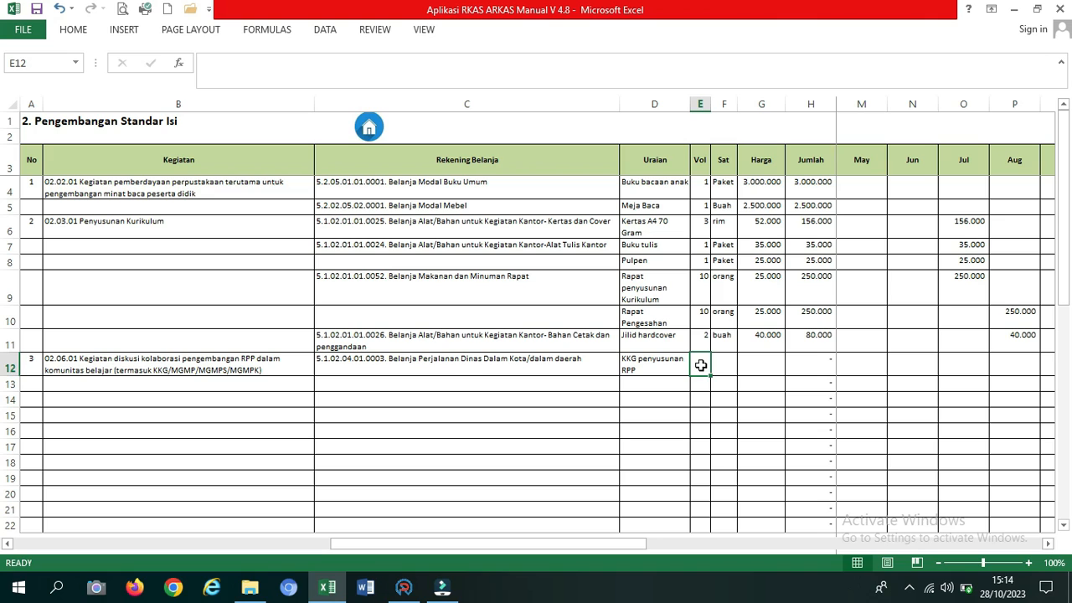
{"action": "type", "text": "8"}
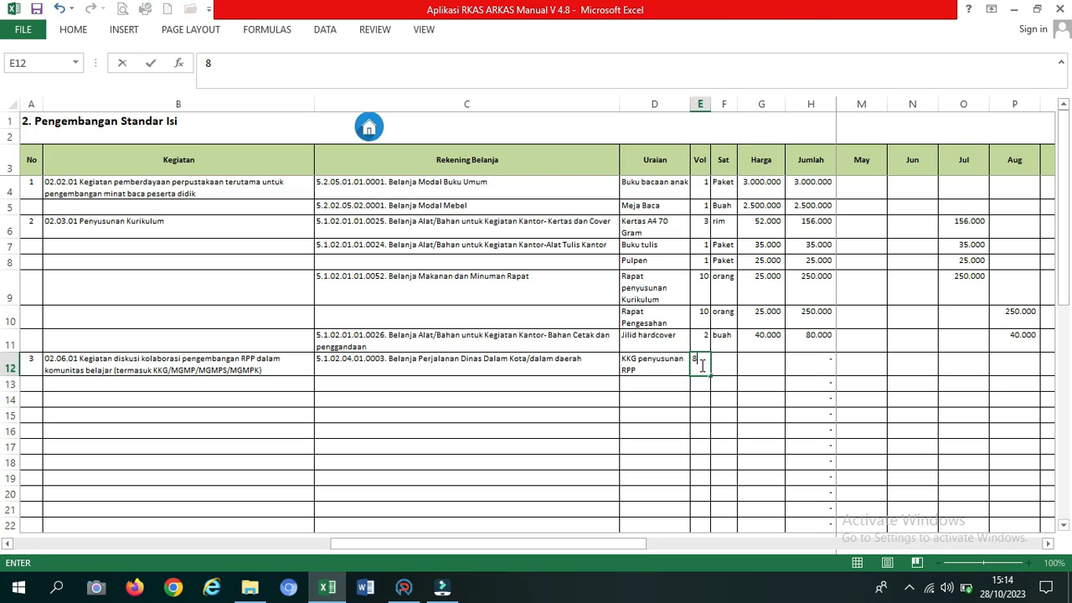
{"action": "left_click", "coordinate": [720, 366]}
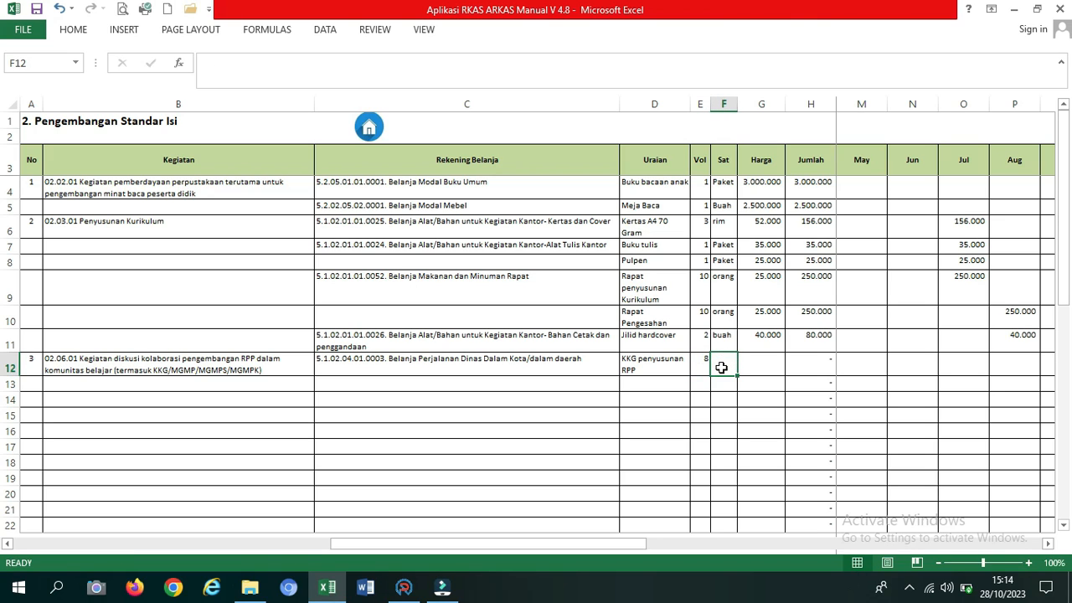
{"action": "type", "text": "orang"}
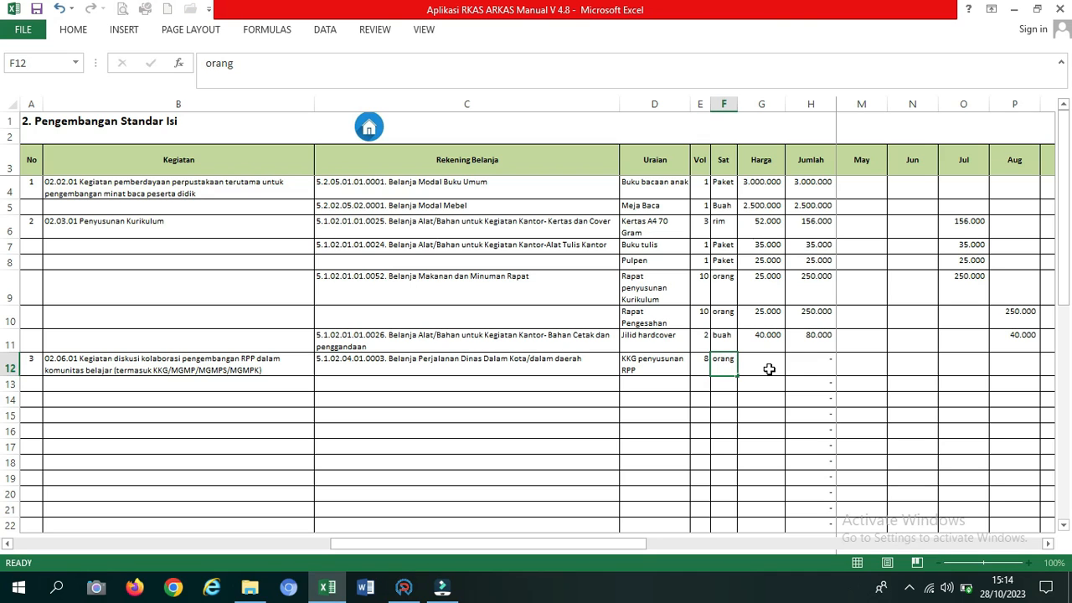
{"action": "left_click", "coordinate": [769, 368]}
{"action": "type", "text": "50"}
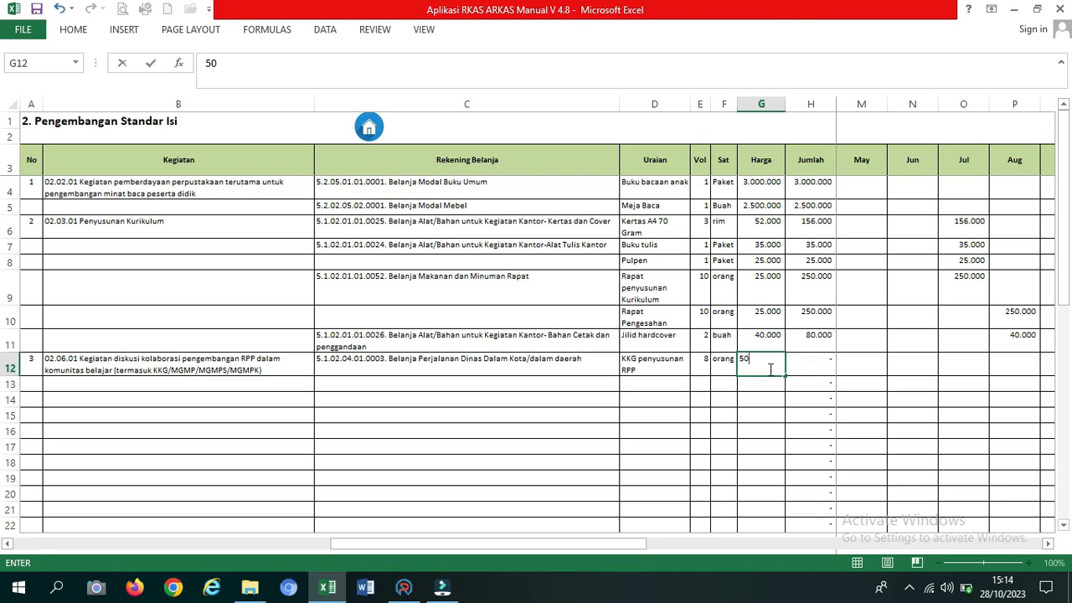
{"action": "type", "text": "000"}
{"action": "left_click", "coordinate": [880, 355]}
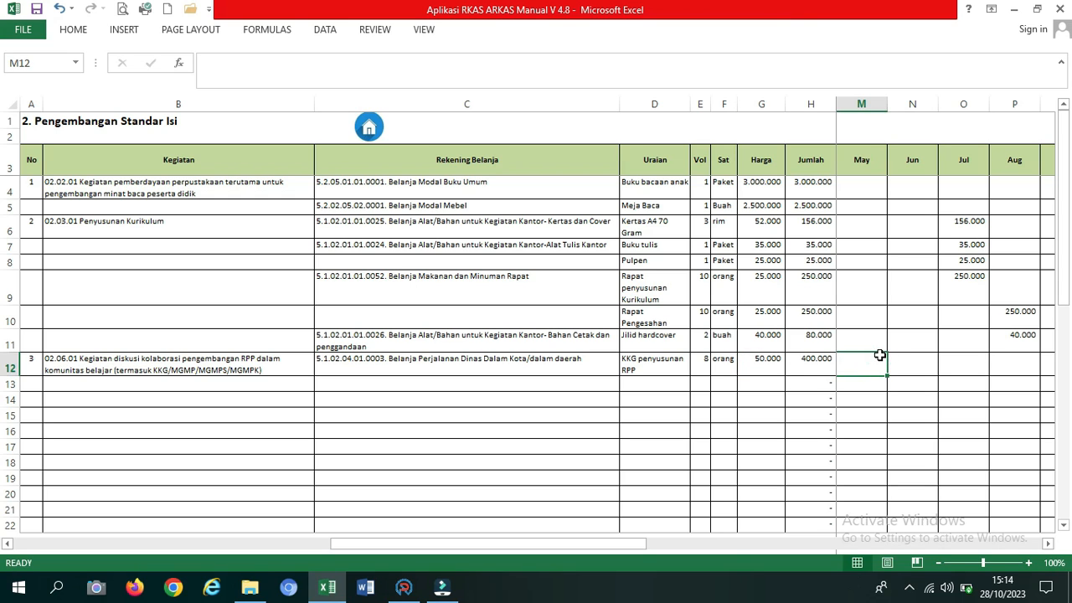
Step: Allocate 400.000 to July (Jul) for the KKG penyusunan RPP item in row 12
{"action": "left_click", "coordinate": [1048, 544]}
{"action": "left_click", "coordinate": [1048, 544]}
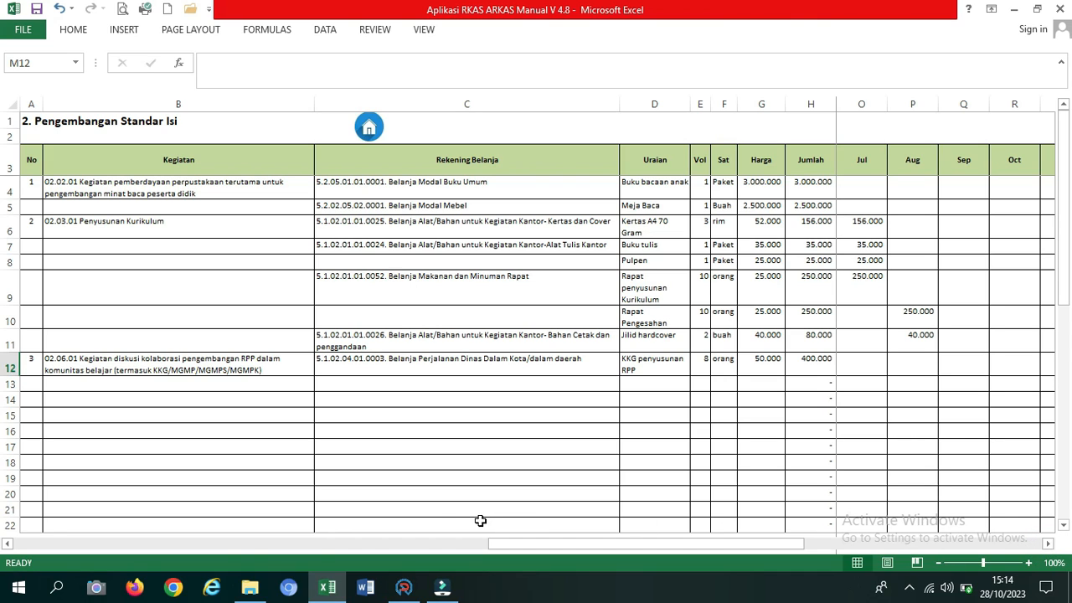
{"action": "left_click", "coordinate": [872, 361]}
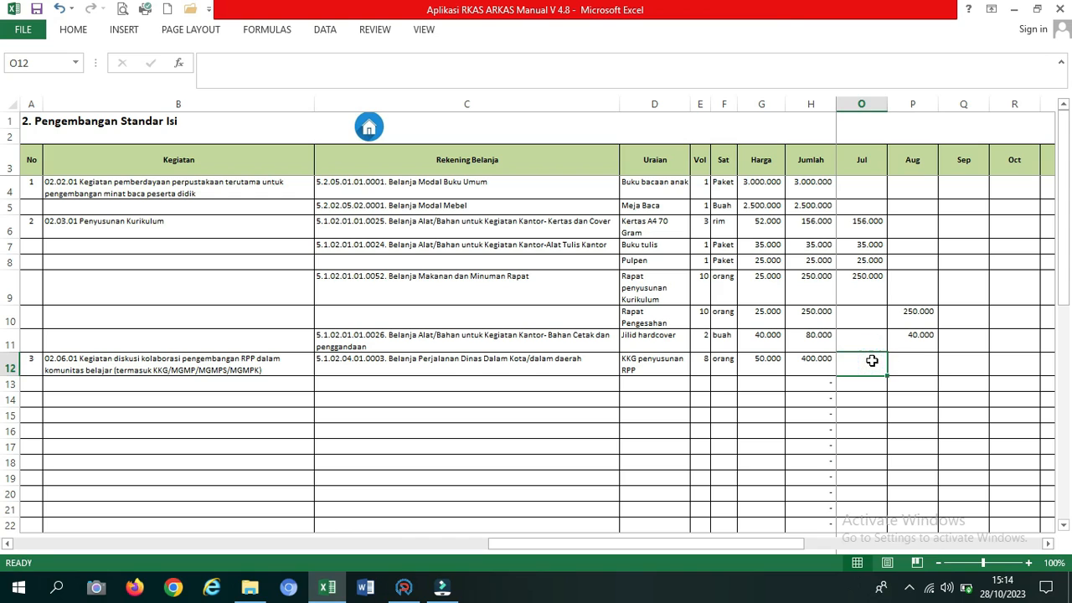
{"action": "type", "text": "4000"}
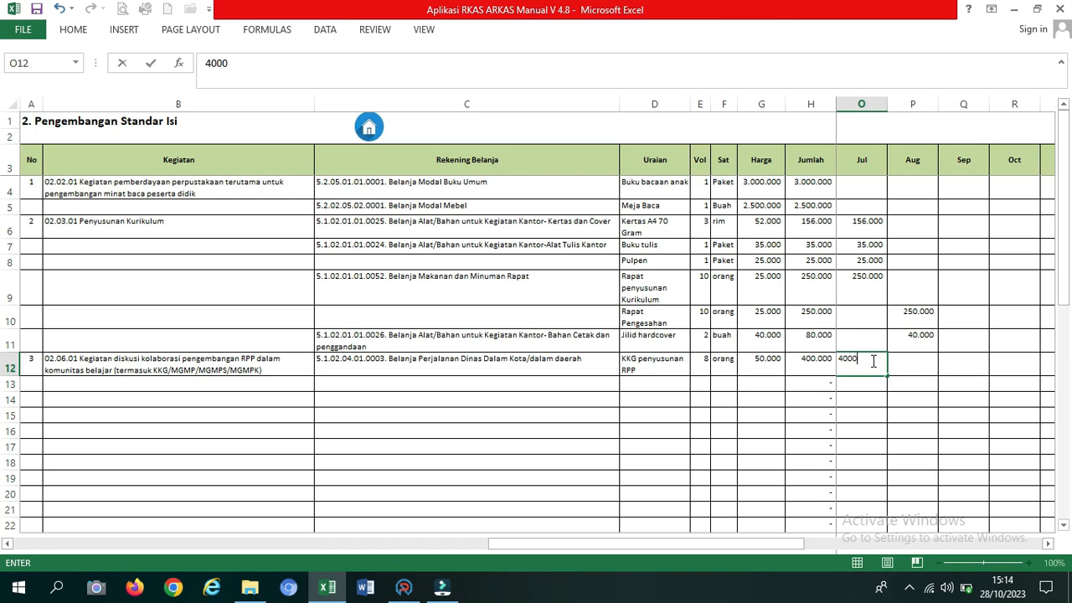
{"action": "type", "text": ".000"}
{"action": "left_click", "coordinate": [963, 429]}
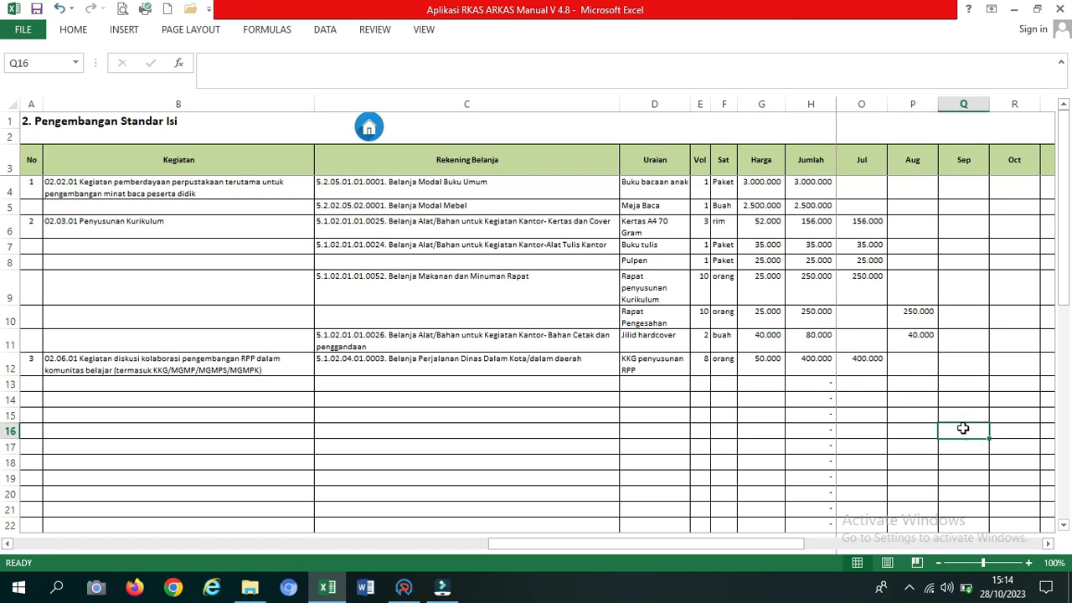
Step: Compare each item's Jumlah with its monthly allocation total in the Jumlah © column, rows 4 to 12
{"action": "left_click", "coordinate": [713, 542]}
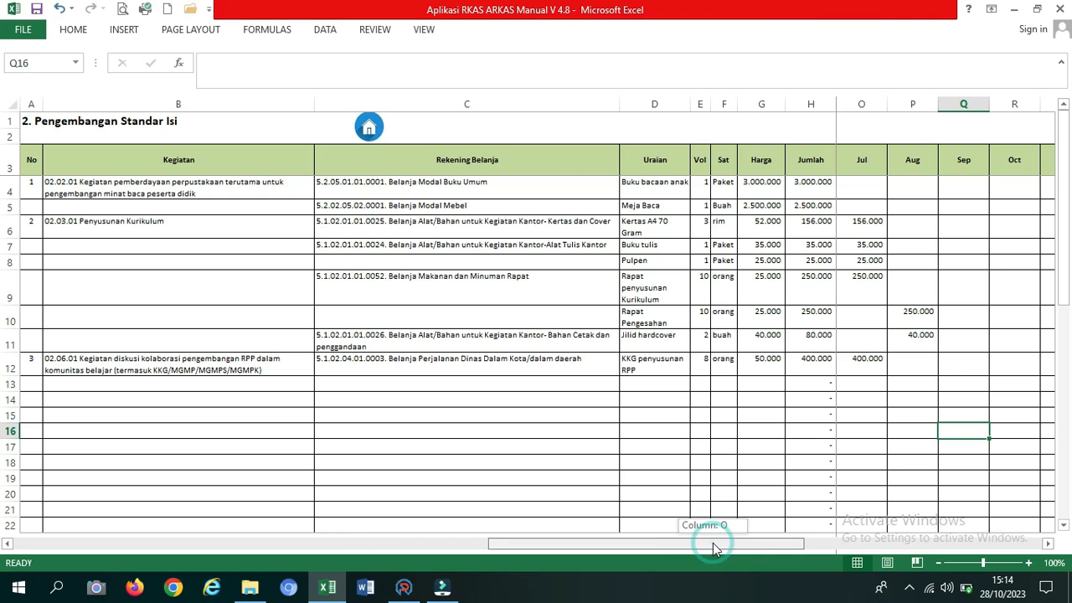
{"action": "left_click_drag", "start_coordinate": [713, 542], "coordinate": [143, 533]}
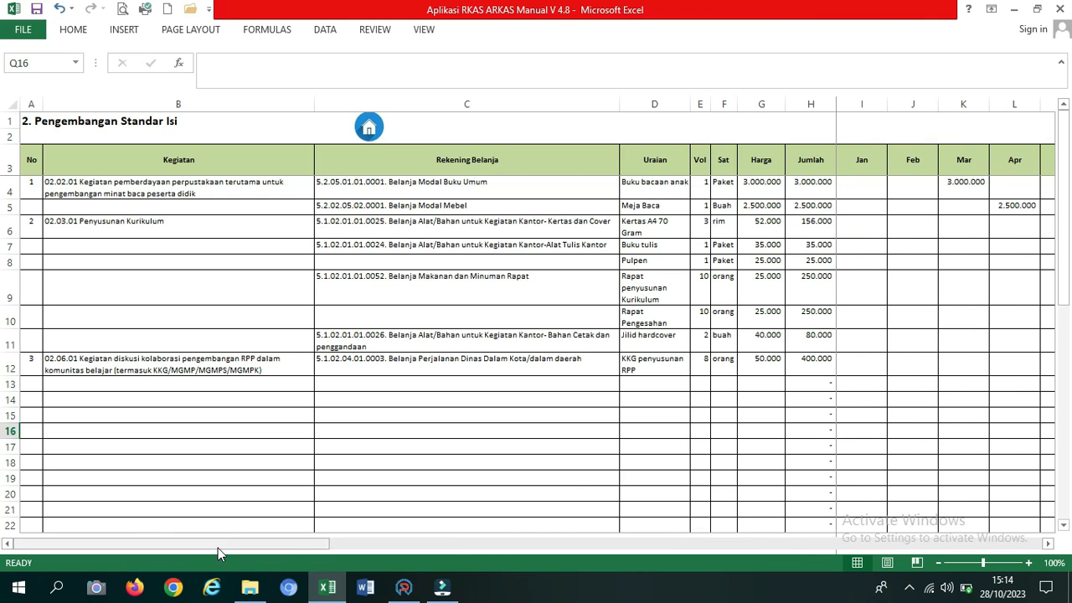
{"action": "left_click_drag", "start_coordinate": [245, 544], "coordinate": [1015, 509]}
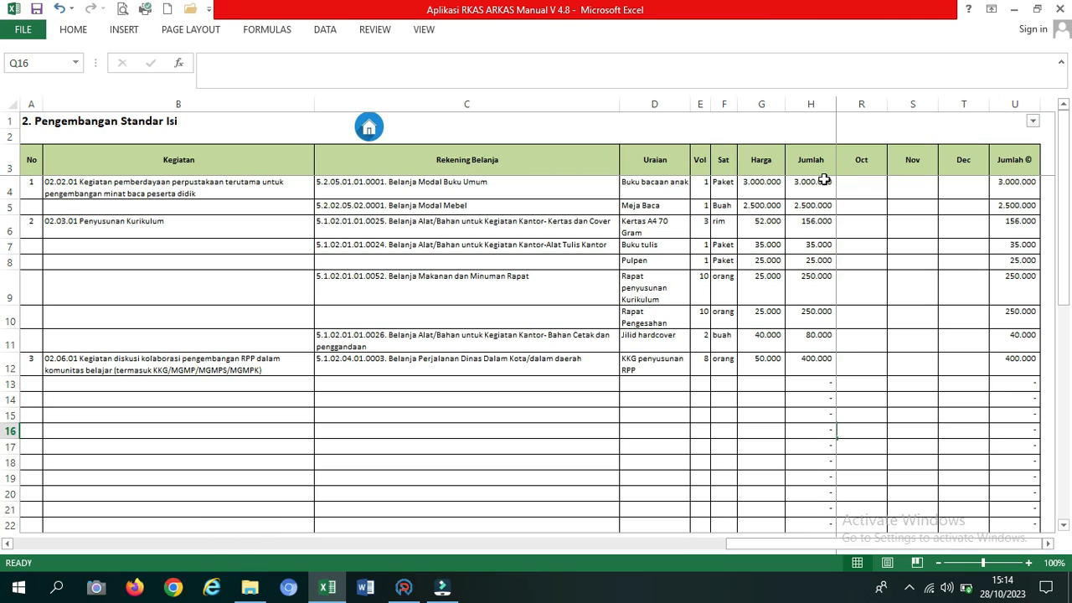
{"action": "left_click", "coordinate": [812, 186]}
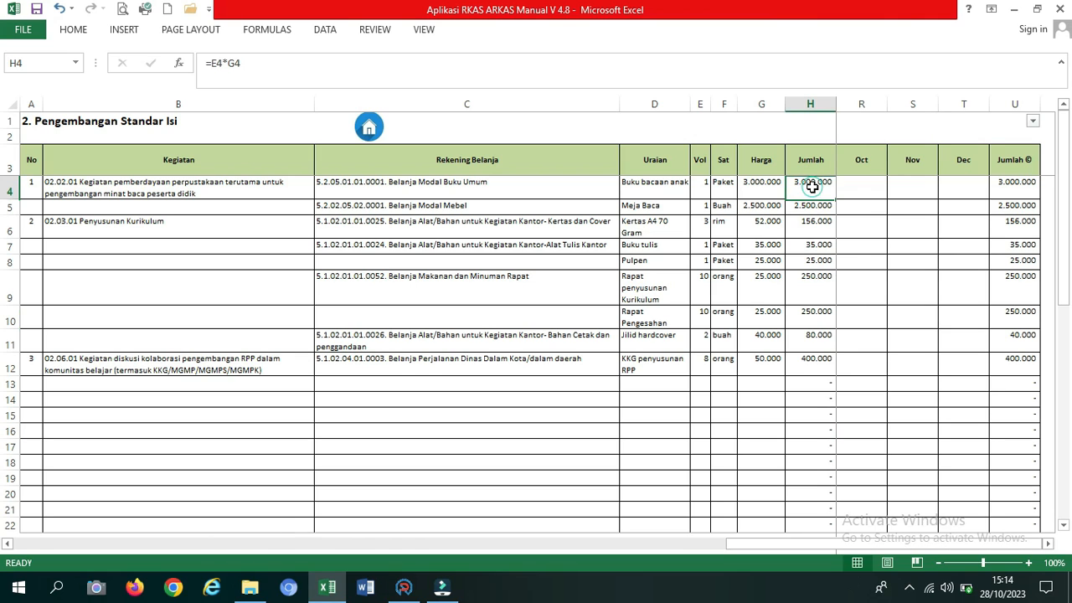
{"action": "left_click", "coordinate": [1021, 190]}
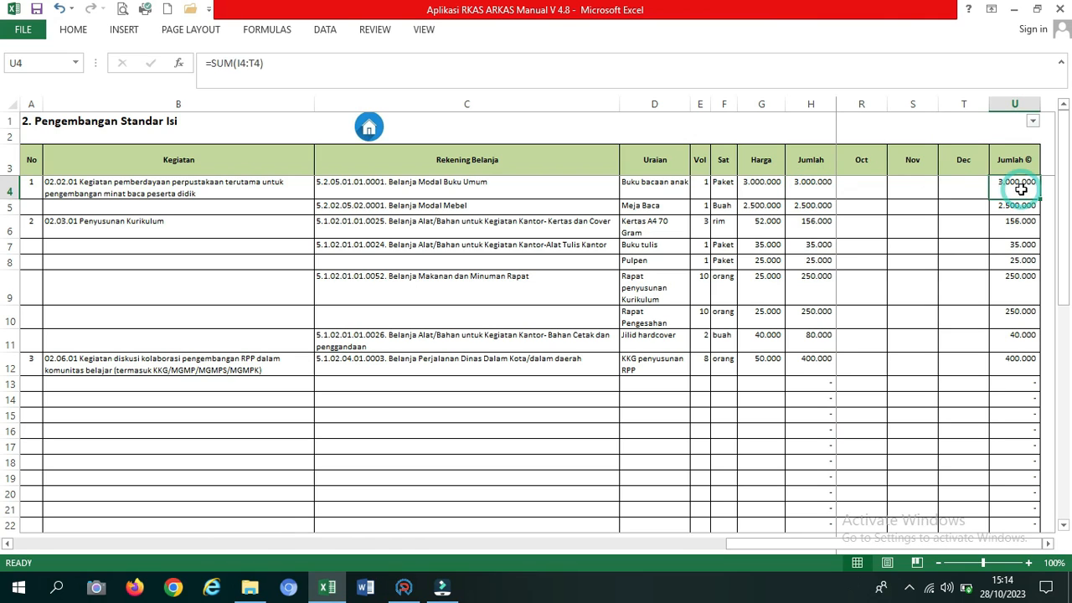
{"action": "left_click", "coordinate": [803, 205]}
{"action": "left_click", "coordinate": [1026, 204]}
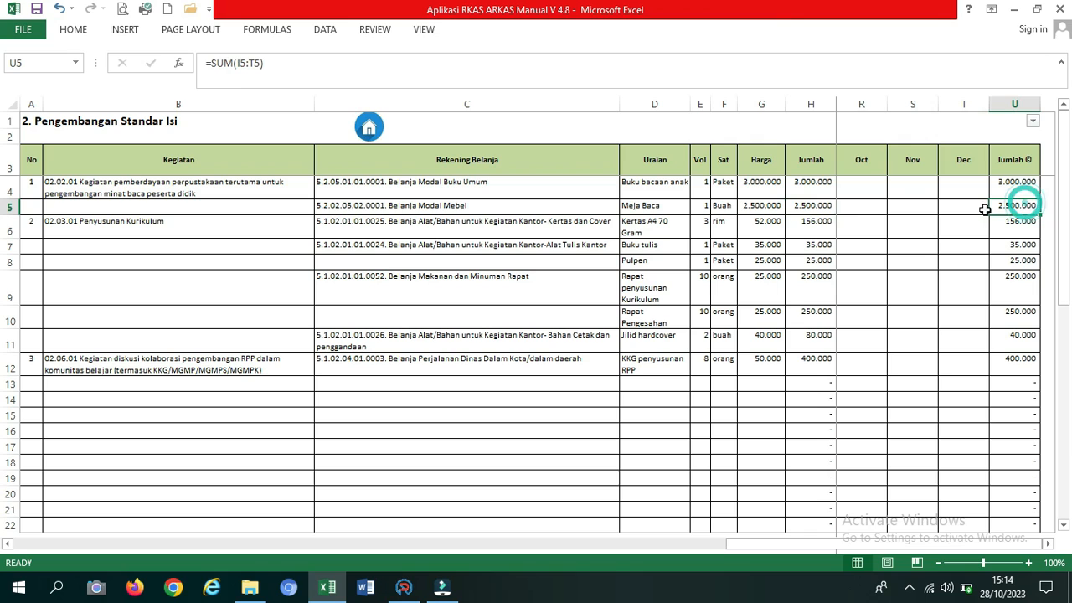
{"action": "left_click", "coordinate": [810, 221]}
{"action": "left_click", "coordinate": [1005, 226]}
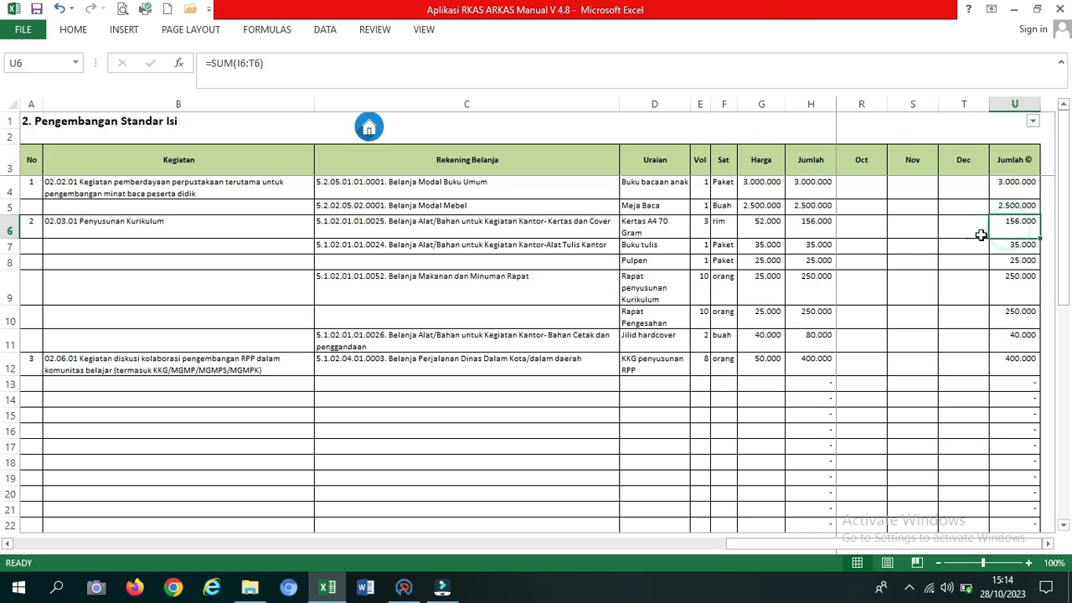
{"action": "left_click", "coordinate": [825, 244]}
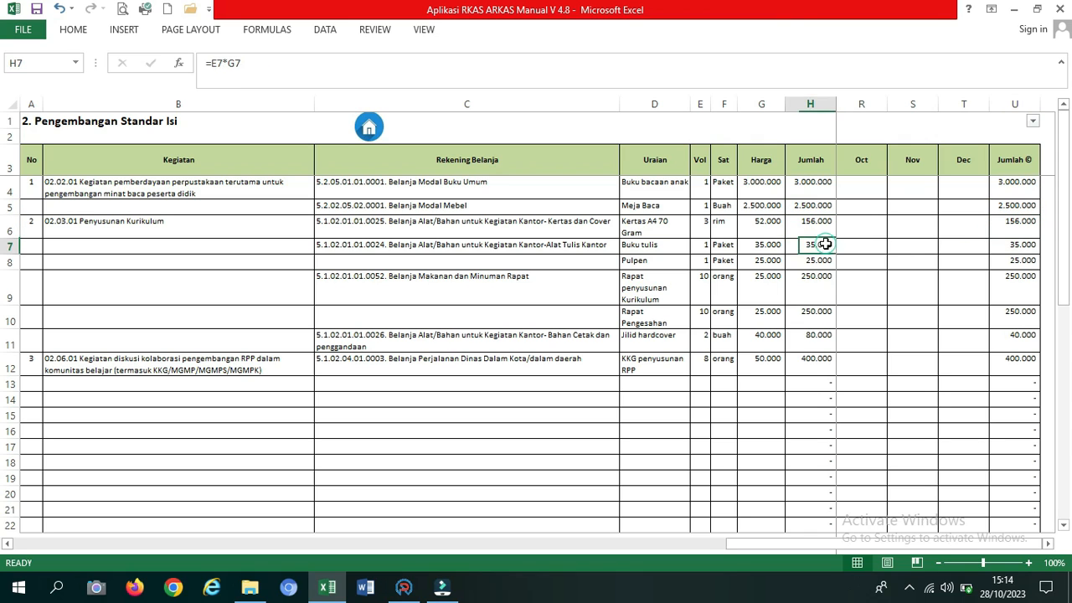
{"action": "left_click", "coordinate": [1014, 246]}
{"action": "left_click", "coordinate": [1018, 262]}
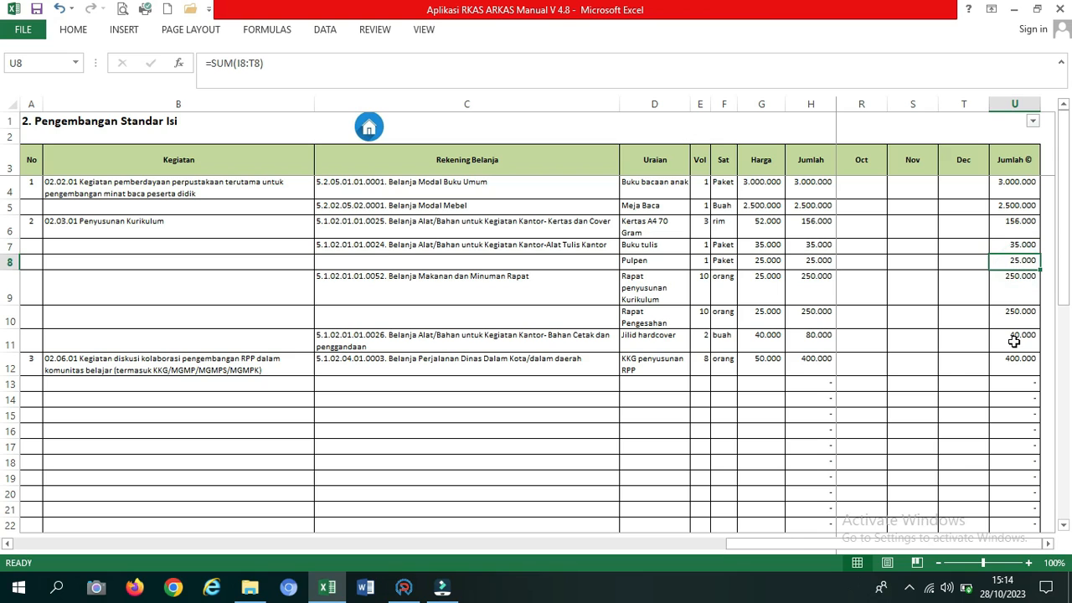
{"action": "left_click", "coordinate": [1011, 369]}
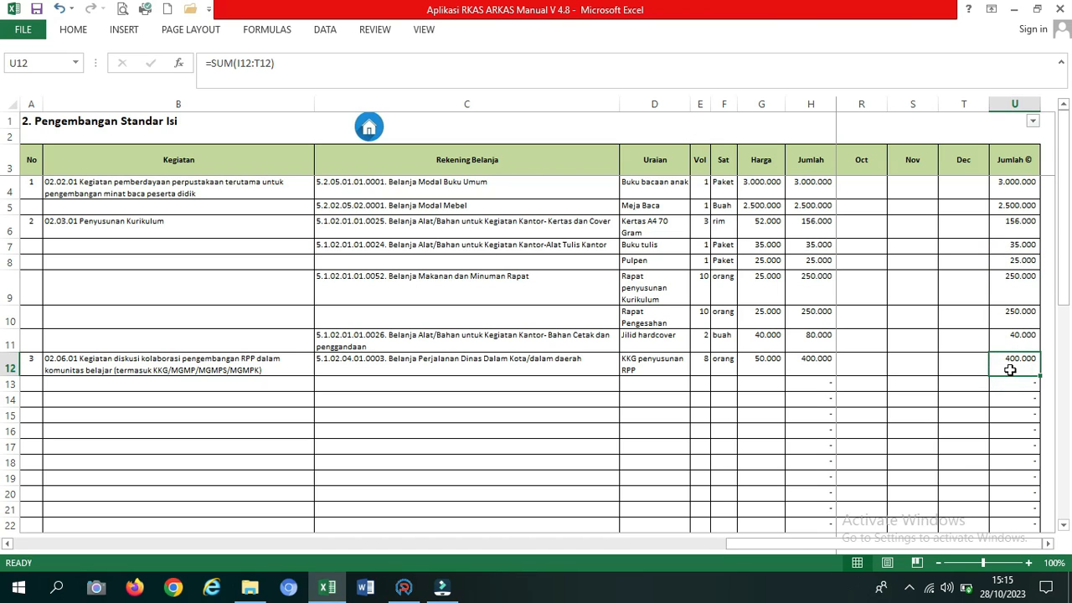
Step: Narrow the Kegiatan and Rekening Belanja columns so that more month columns fit on the sheet
{"action": "left_click_drag", "start_coordinate": [779, 544], "coordinate": [55, 546]}
{"action": "left_click_drag", "start_coordinate": [310, 107], "coordinate": [192, 118]}
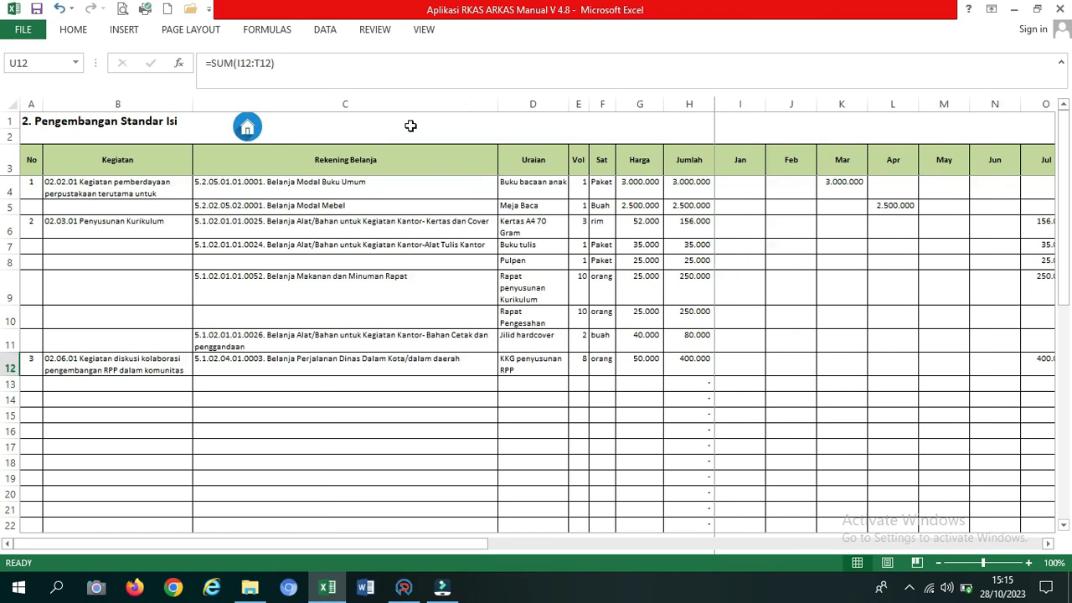
{"action": "left_click_drag", "start_coordinate": [496, 105], "coordinate": [357, 110]}
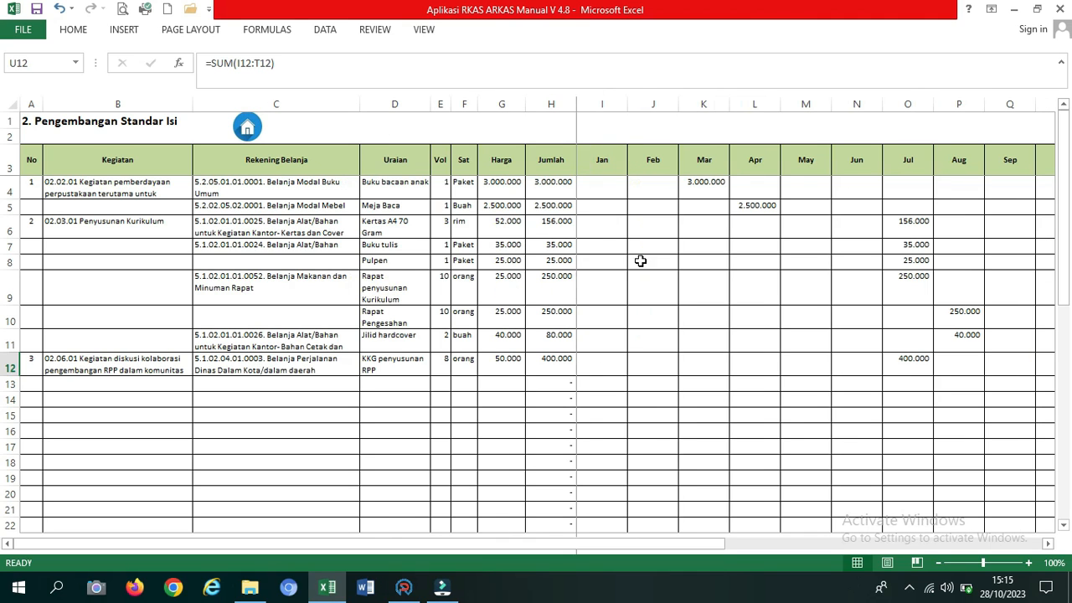
{"action": "mouse_move", "coordinate": [649, 544]}
{"action": "left_mouse_down"}
{"action": "mouse_move", "coordinate": [1064, 537]}
{"action": "mouse_move", "coordinate": [333, 558]}
{"action": "mouse_move", "coordinate": [256, 572]}
{"action": "left_mouse_up"}
Step: Examine the sheet's print preview and its print boundary after the Jumlah © column, keeping the workbook open
{"action": "key", "text": "ctrl+p"}
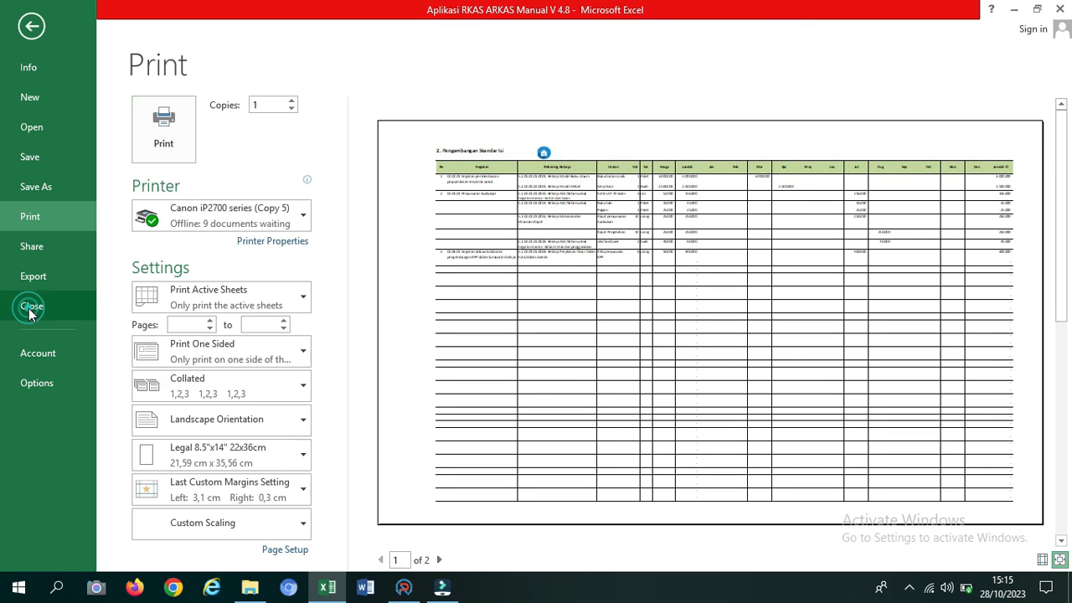
{"action": "key", "text": "Escape"}
{"action": "key", "text": "alt+F4"}
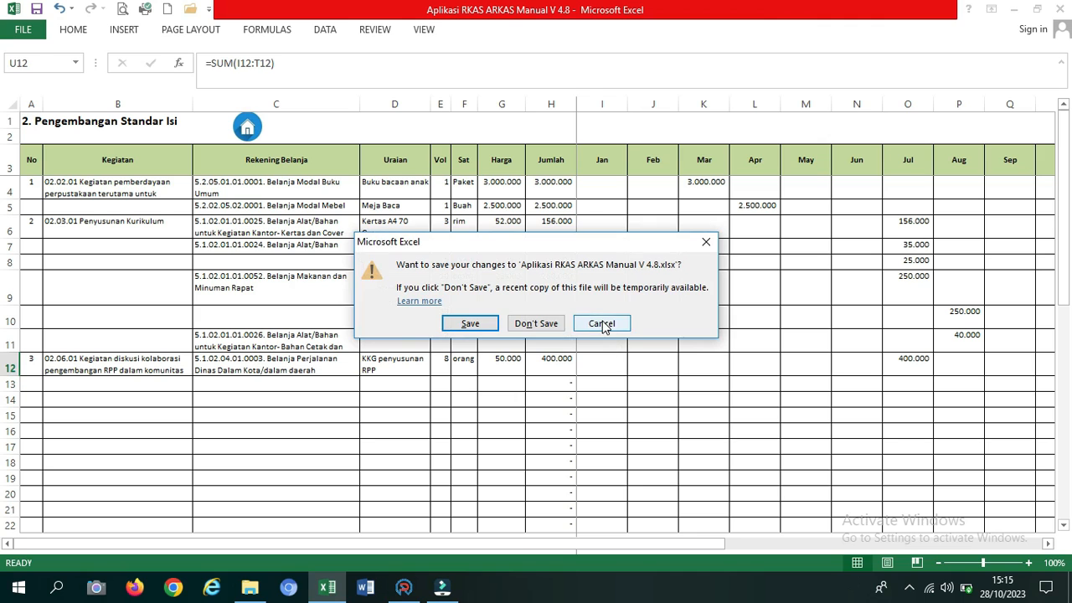
{"action": "left_click", "coordinate": [603, 322]}
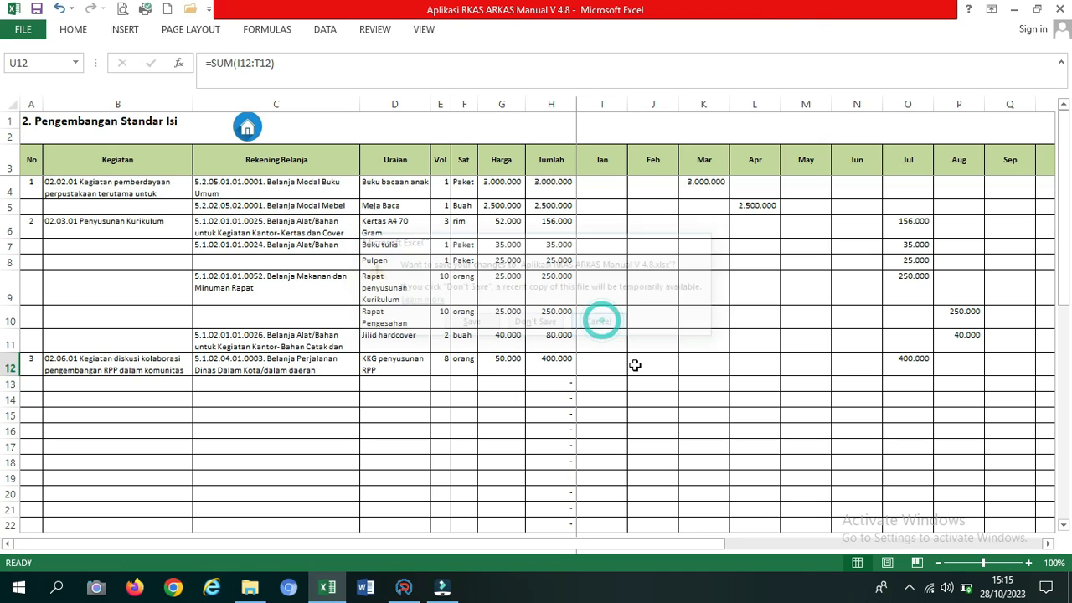
{"action": "left_click", "coordinate": [1047, 544]}
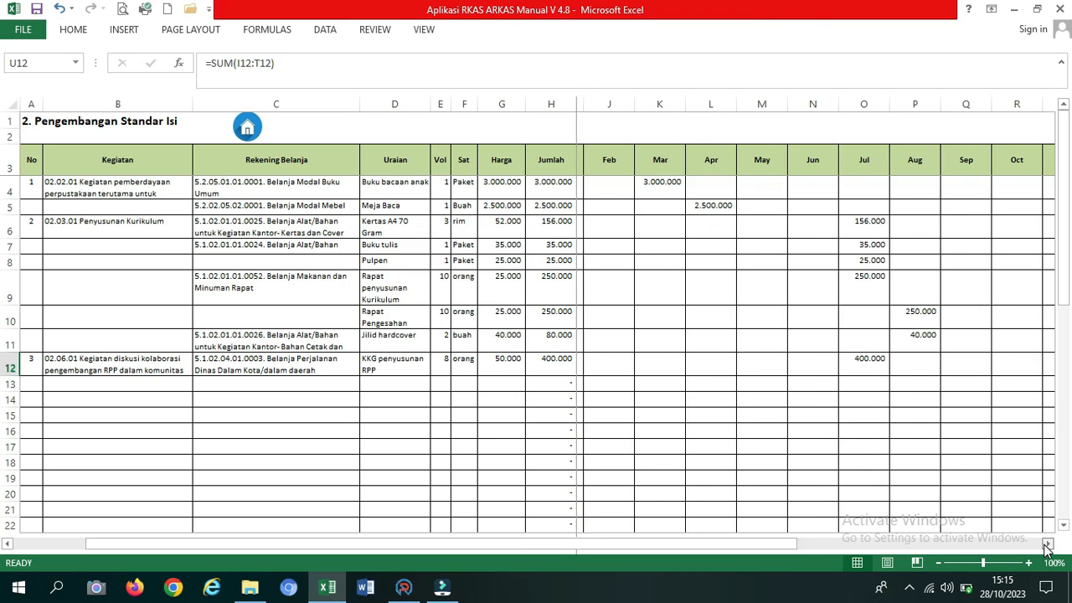
{"action": "left_click", "coordinate": [1047, 543]}
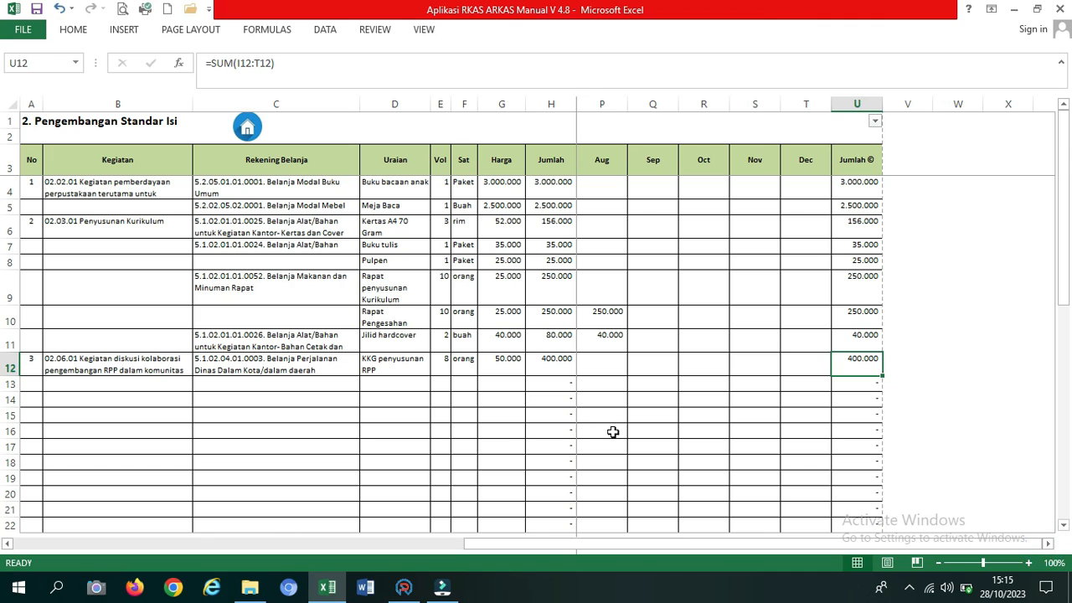
{"action": "key", "text": "ctrl+p"}
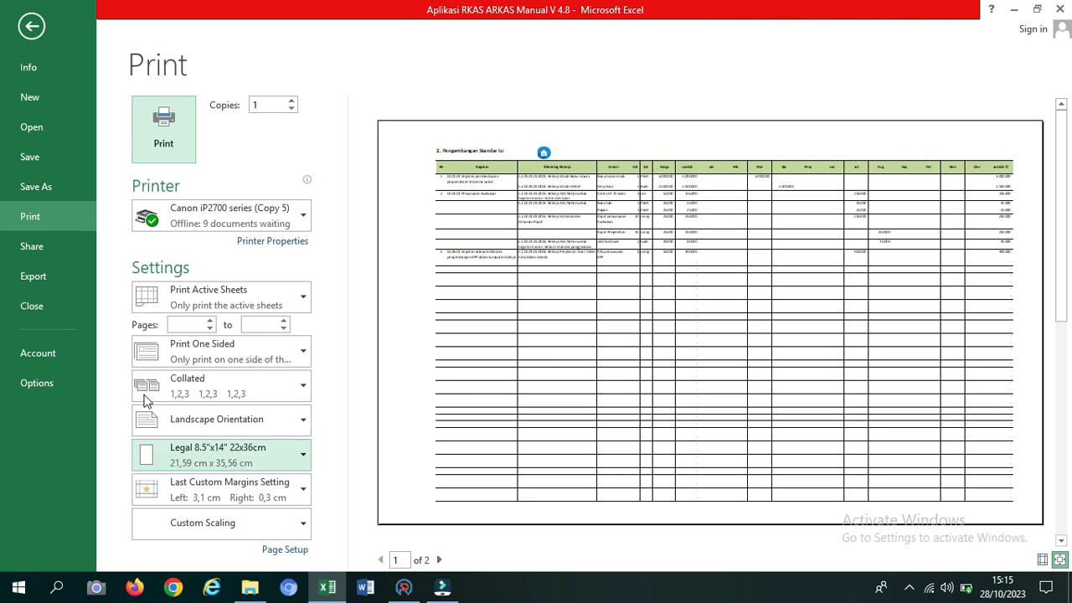
{"action": "key", "text": "Escape"}
{"action": "key", "text": "ctrl+w"}
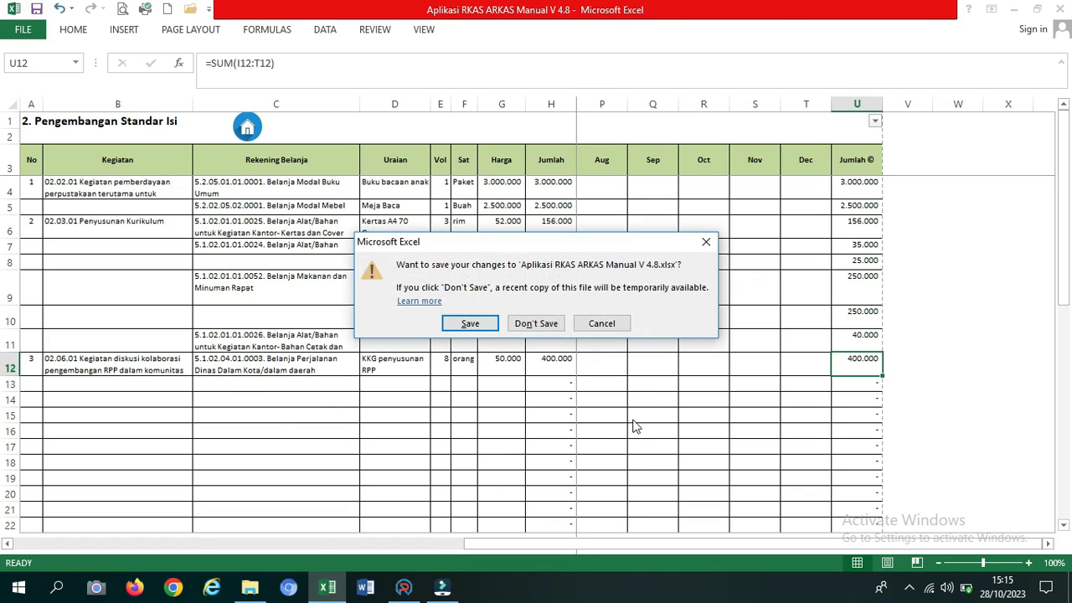
{"action": "left_click", "coordinate": [604, 326]}
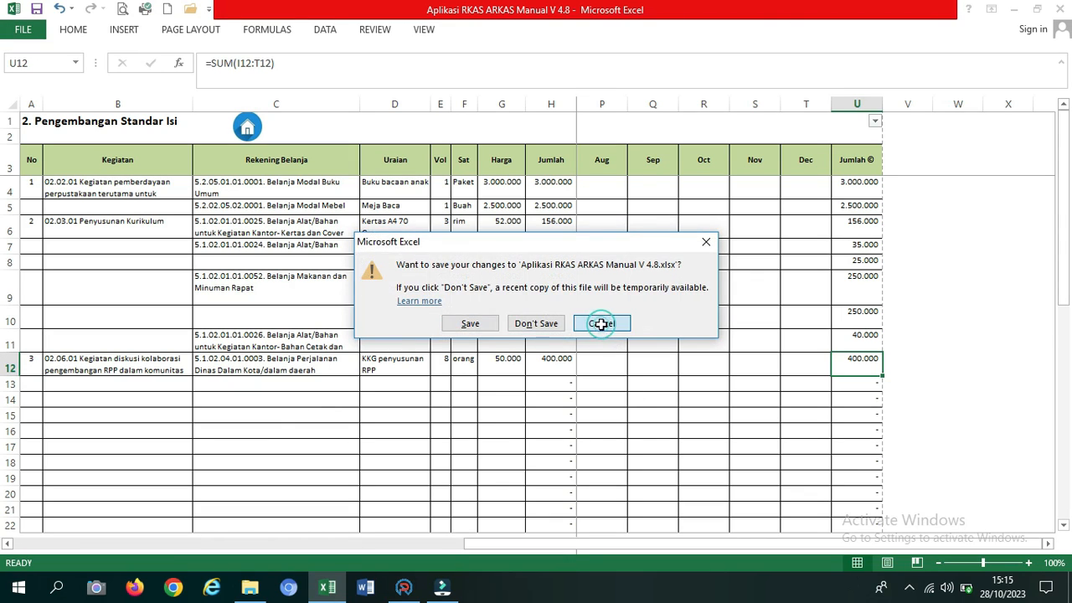
{"action": "left_click", "coordinate": [1068, 276]}
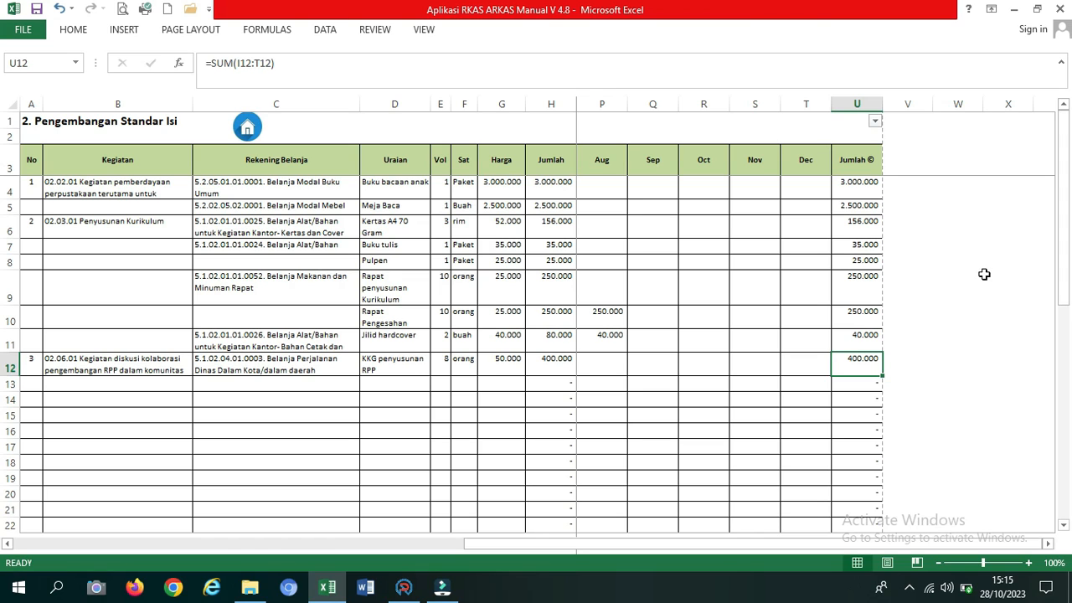
Step: Filter the Jumlah © column to exclude "-" and blank values, and review the remaining rows across all months
{"action": "left_click", "coordinate": [876, 123]}
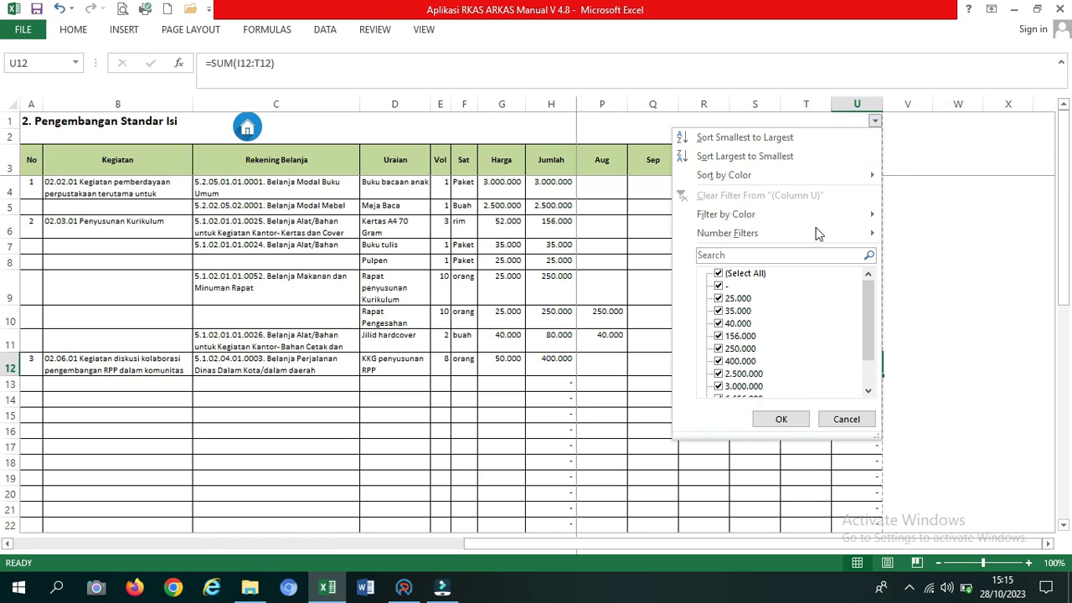
{"action": "left_click", "coordinate": [718, 288]}
{"action": "left_click_drag", "start_coordinate": [869, 329], "coordinate": [872, 381]}
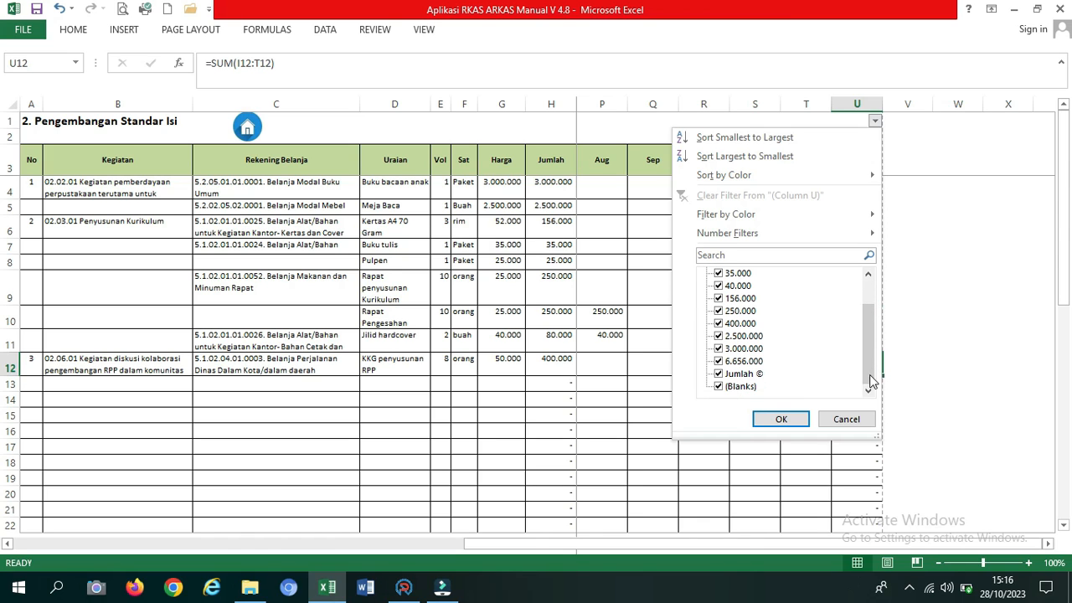
{"action": "left_click", "coordinate": [719, 386]}
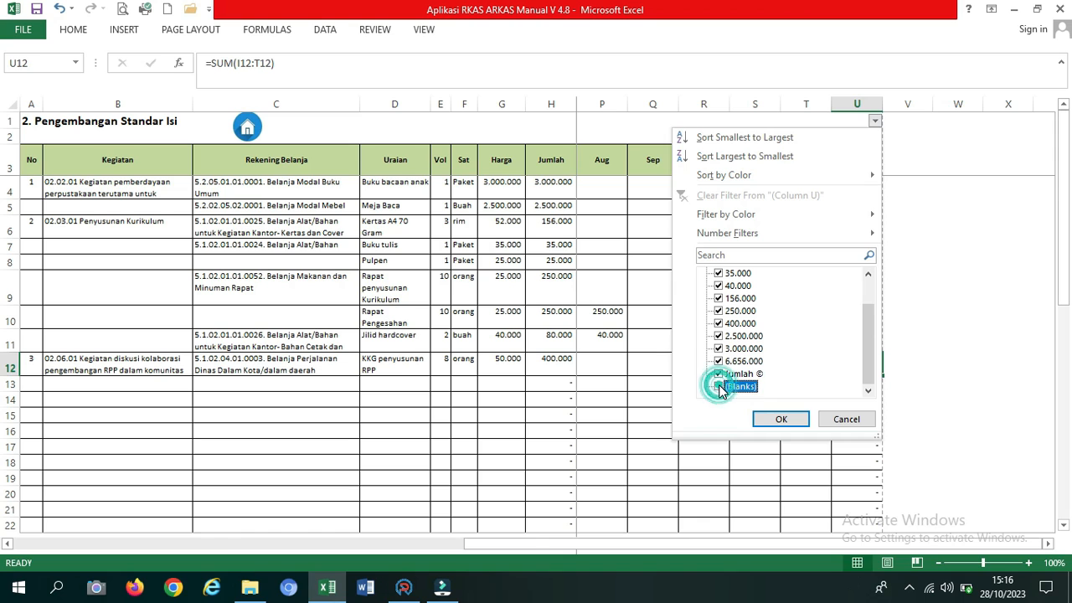
{"action": "left_click", "coordinate": [783, 420]}
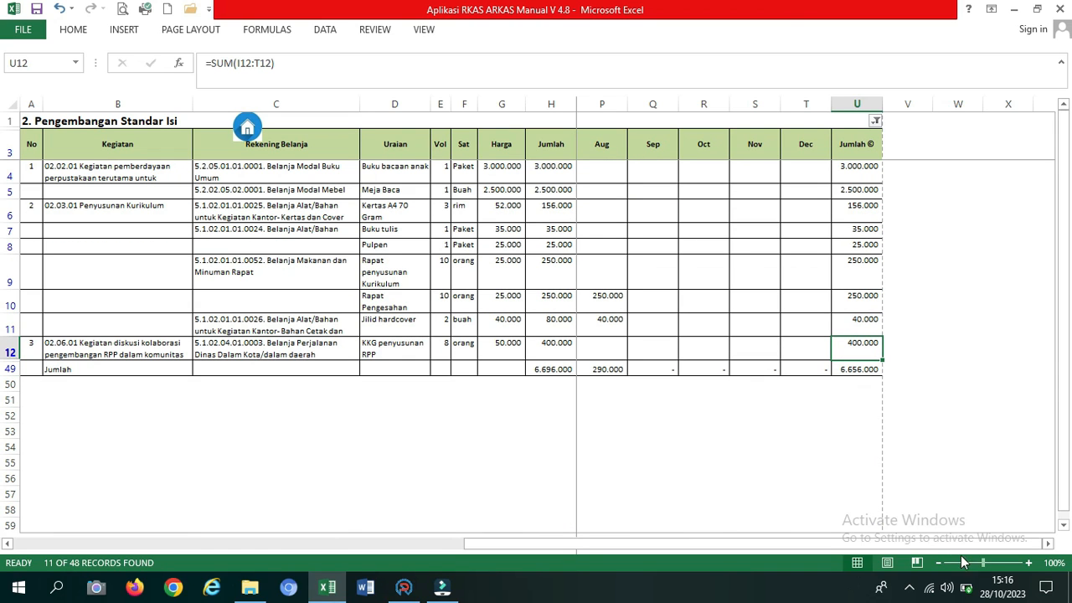
{"action": "left_click_drag", "start_coordinate": [921, 550], "coordinate": [345, 567]}
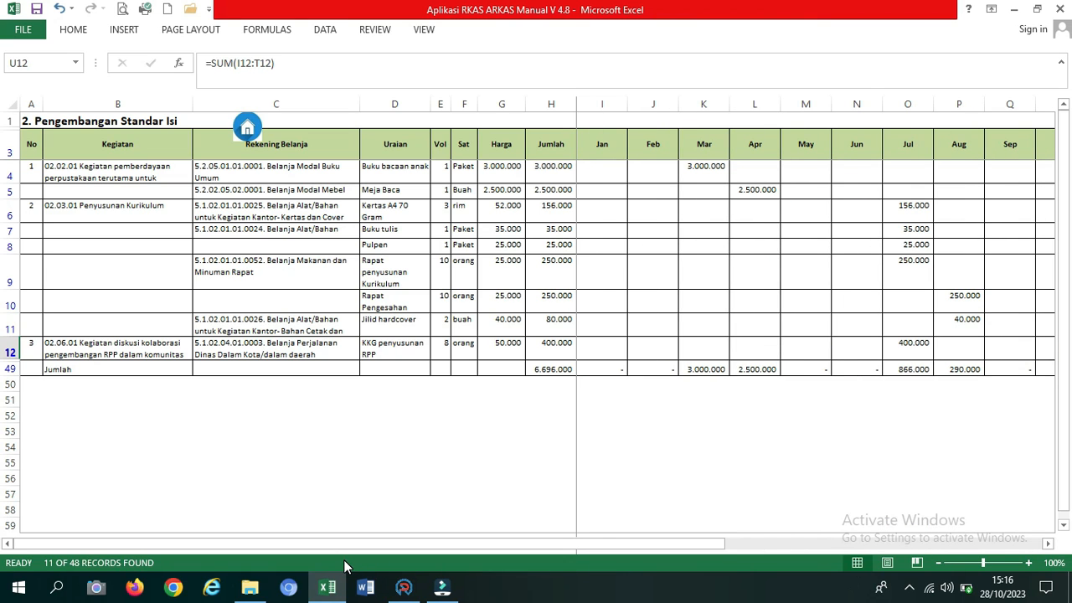
{"action": "left_click_drag", "start_coordinate": [314, 543], "coordinate": [930, 567]}
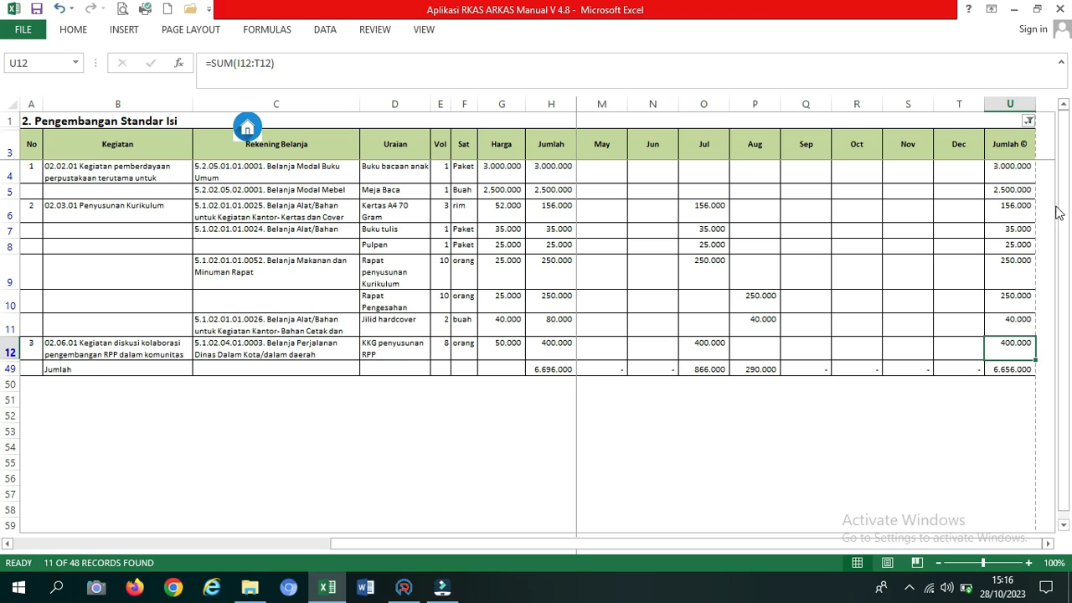
Step: Show all rows again by selecting every value in the Jumlah © column filter
{"action": "left_click", "coordinate": [1029, 123]}
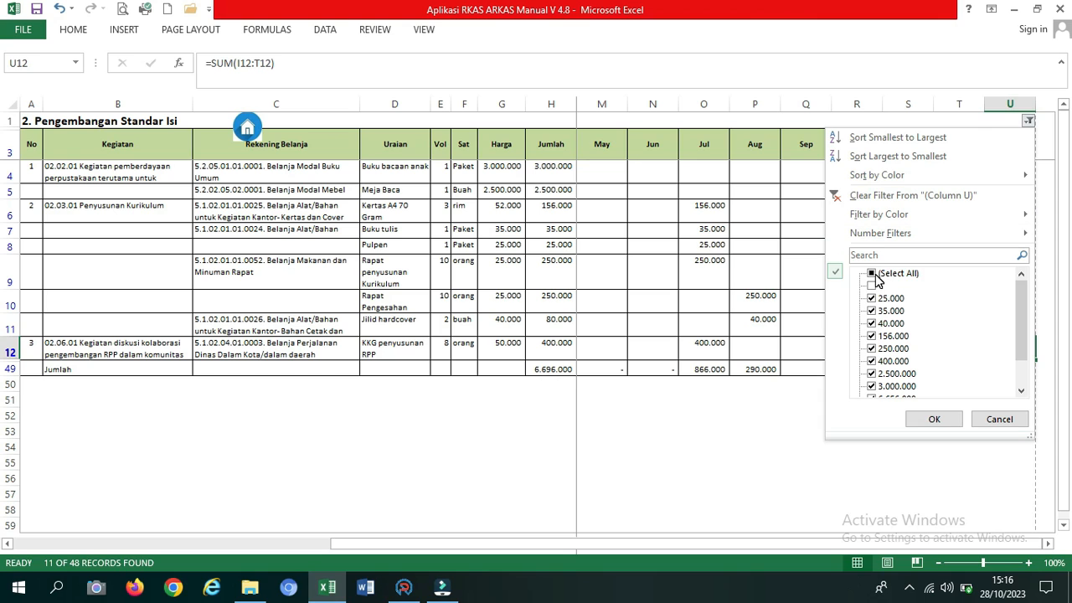
{"action": "left_click", "coordinate": [874, 275]}
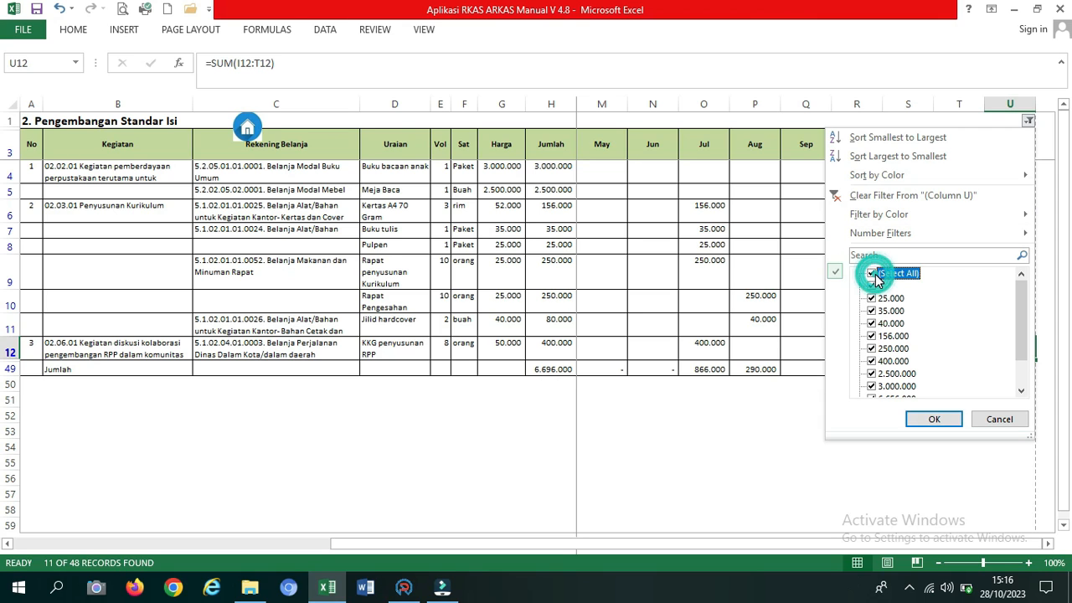
{"action": "left_click", "coordinate": [931, 420]}
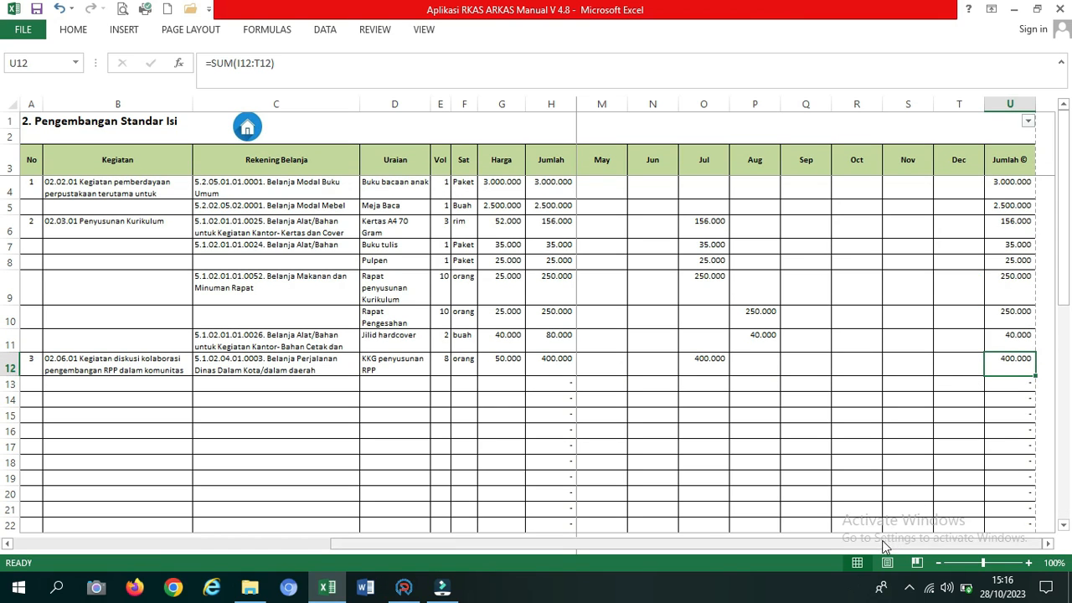
{"action": "left_click_drag", "start_coordinate": [855, 546], "coordinate": [359, 524]}
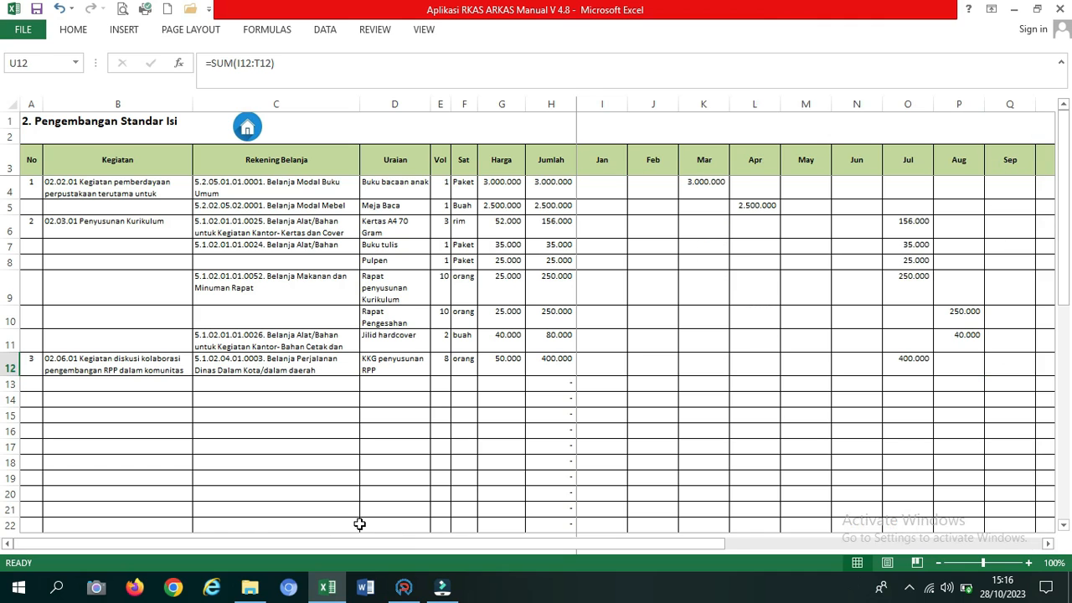
Step: Open the "3. Pengembangan Standar Proses" sheet and narrow its Kegiatan column so that more month columns fit
{"action": "left_click", "coordinate": [251, 130]}
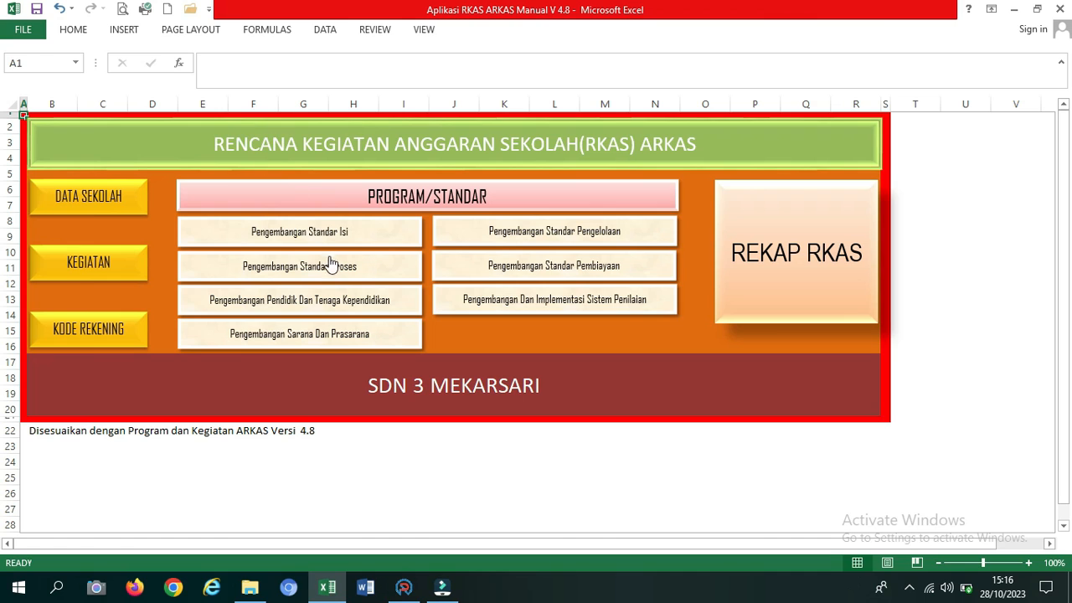
{"action": "left_click", "coordinate": [327, 262]}
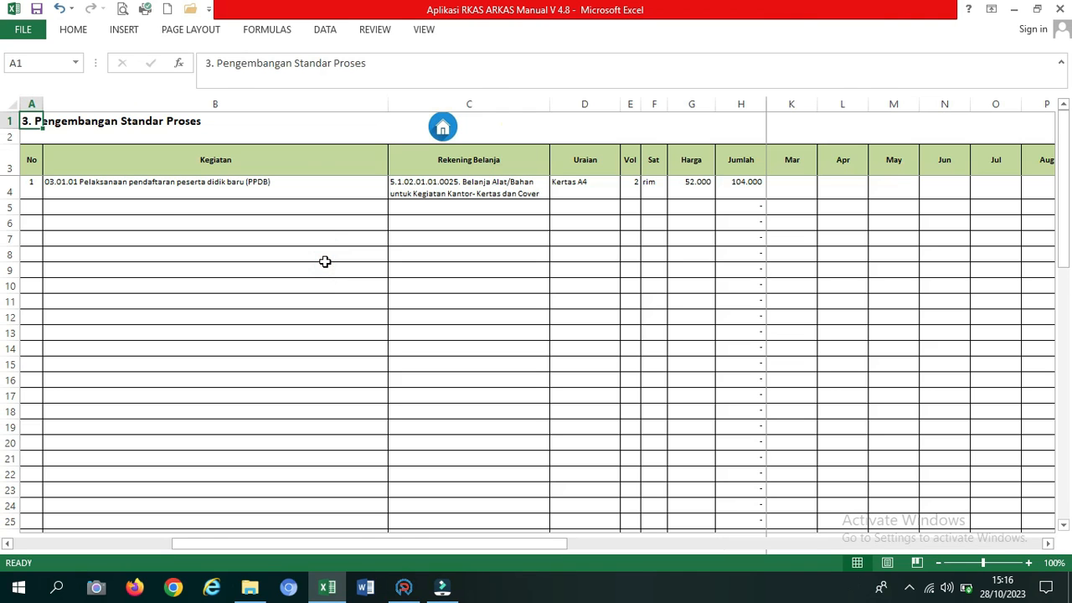
{"action": "left_click", "coordinate": [169, 210]}
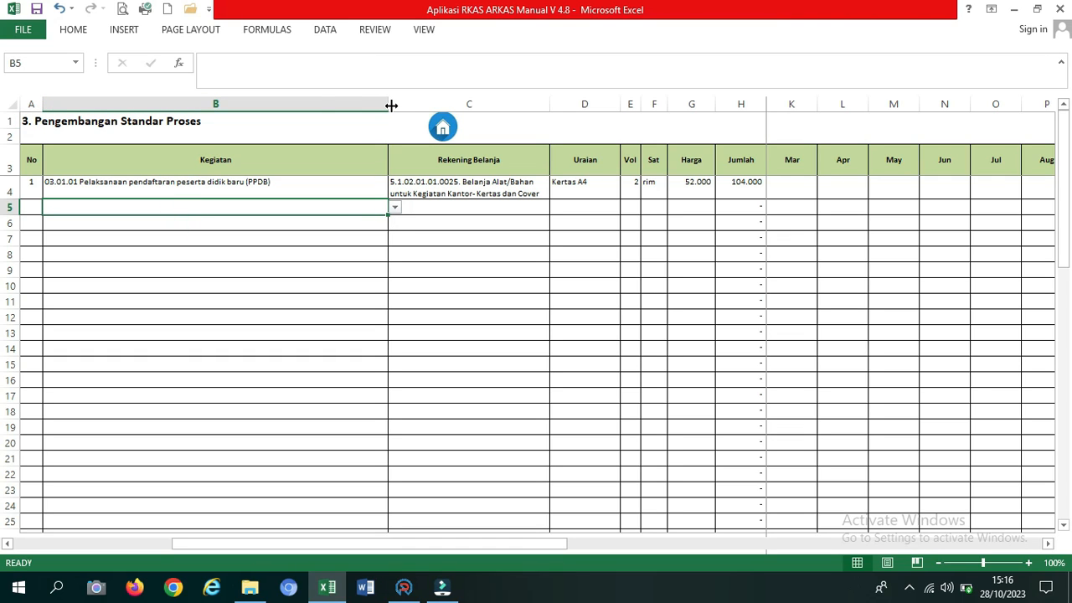
{"action": "left_click_drag", "start_coordinate": [391, 105], "coordinate": [194, 107]}
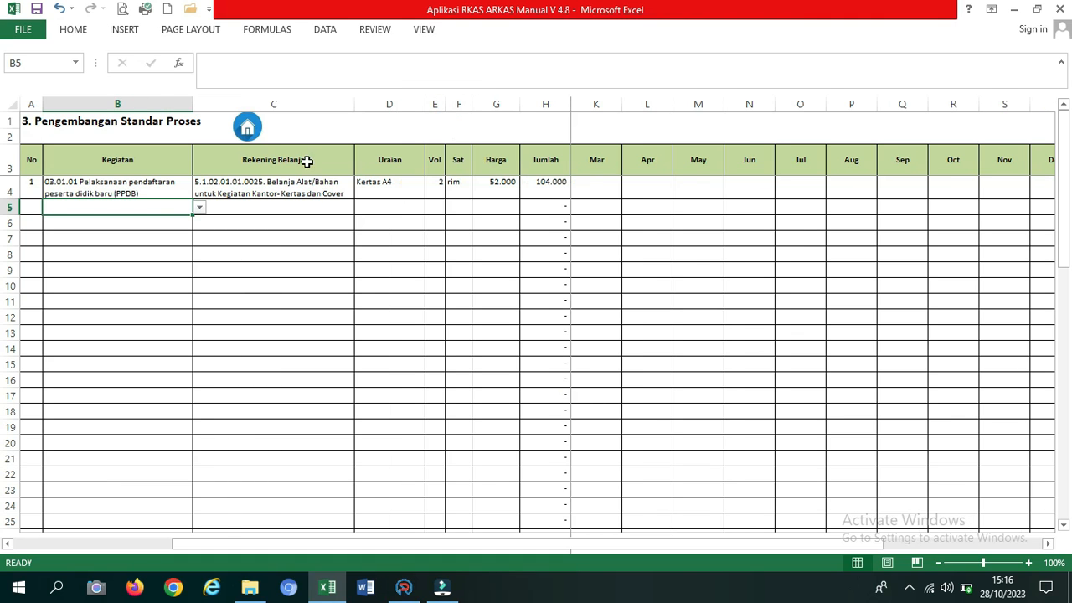
Step: Examine the empty entry cells in row 5 of the Standar Proses sheet and its month columns starting from Jan
{"action": "left_click", "coordinate": [201, 208]}
{"action": "left_click", "coordinate": [271, 209]}
{"action": "left_click", "coordinate": [269, 208]}
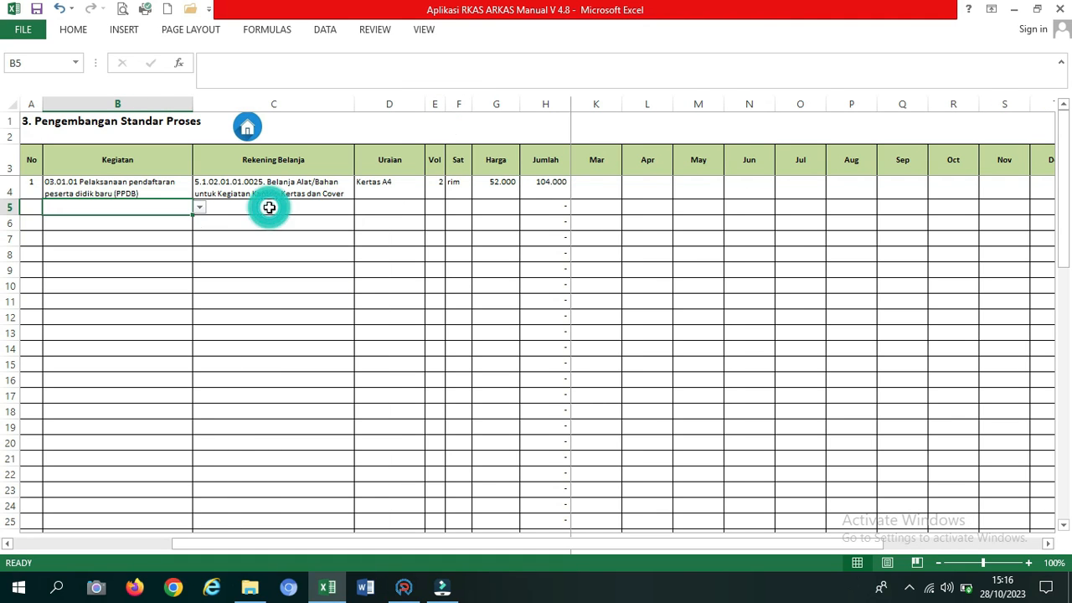
{"action": "left_click", "coordinate": [393, 207]}
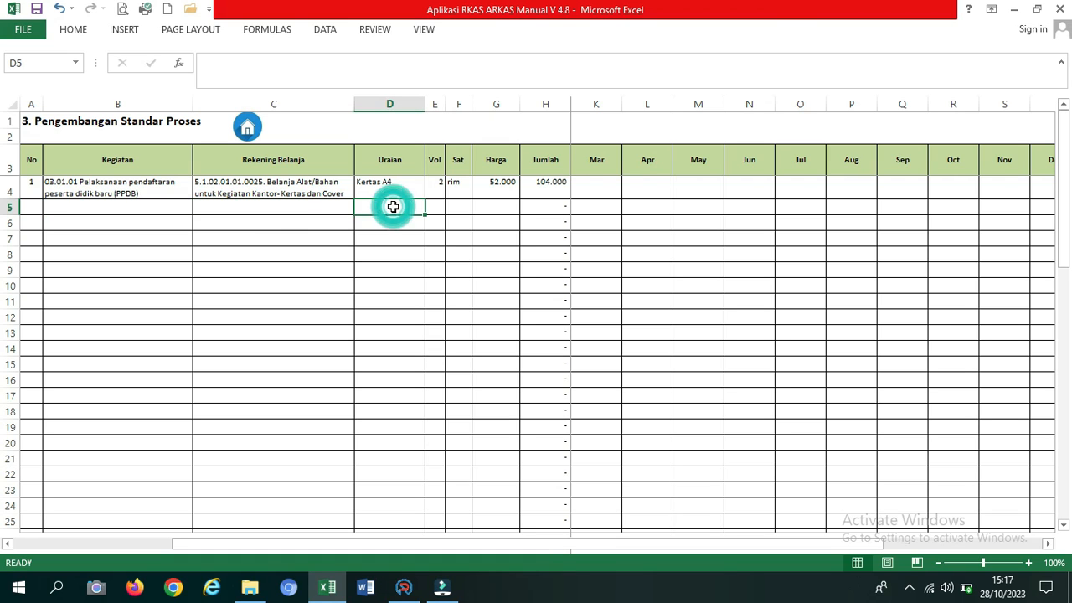
{"action": "left_click", "coordinate": [548, 208]}
{"action": "left_click_drag", "start_coordinate": [750, 545], "coordinate": [470, 553]}
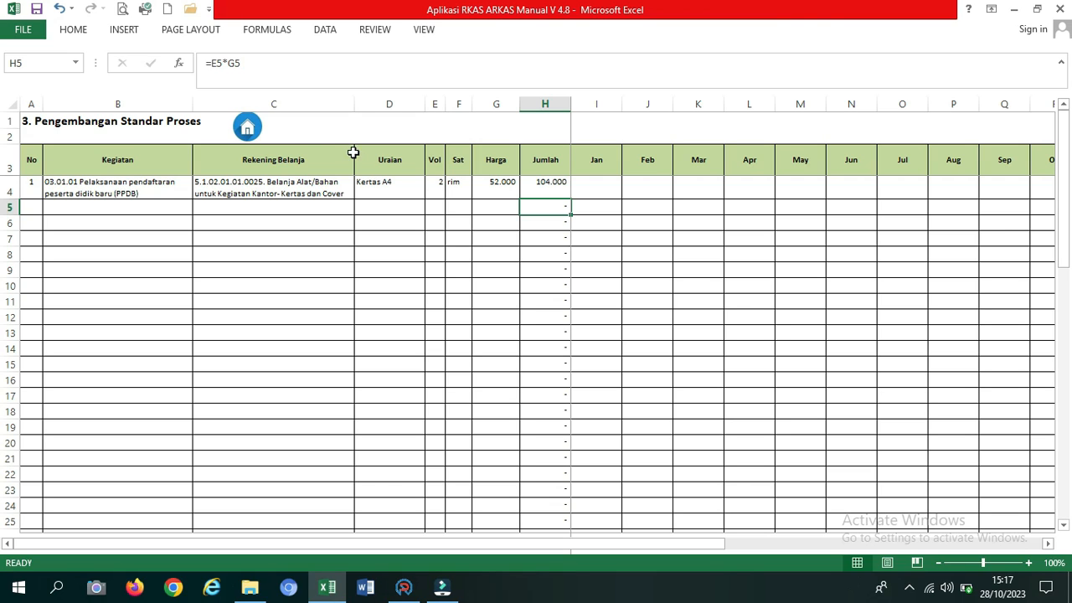
Step: Open the REKAP RKAS sheet and examine the Pagu Dana BOSP Reguler amount under Rencana Penerimaan
{"action": "left_click", "coordinate": [247, 134]}
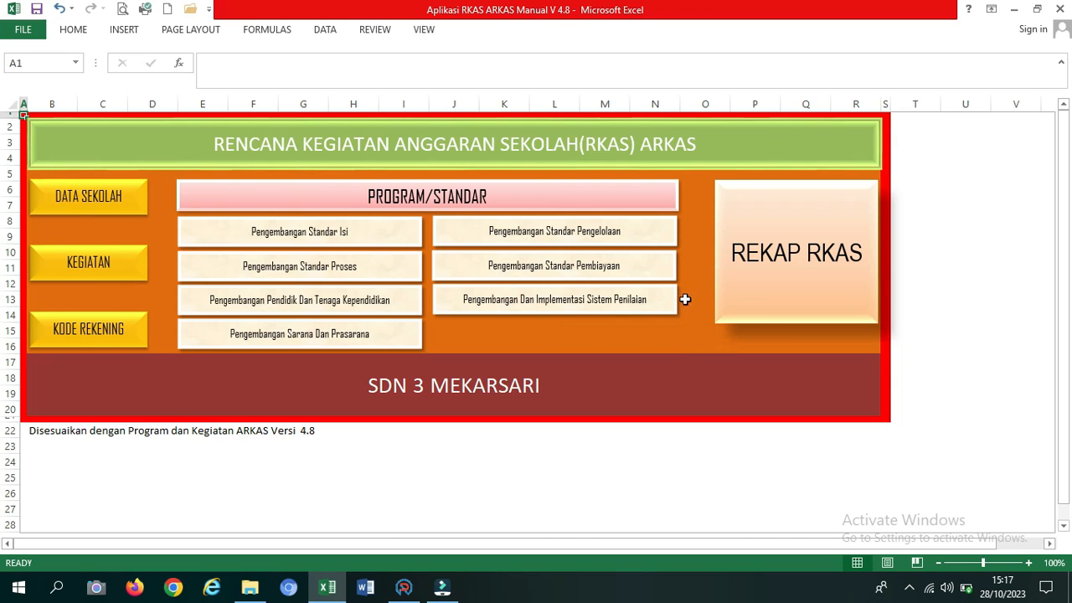
{"action": "left_click", "coordinate": [804, 265]}
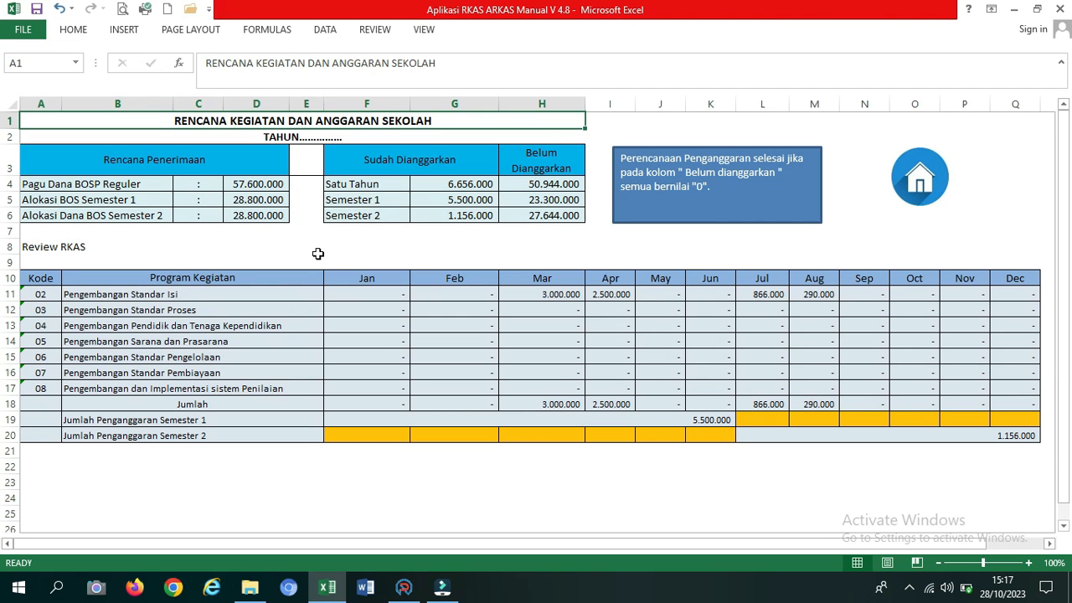
{"action": "left_click", "coordinate": [155, 165]}
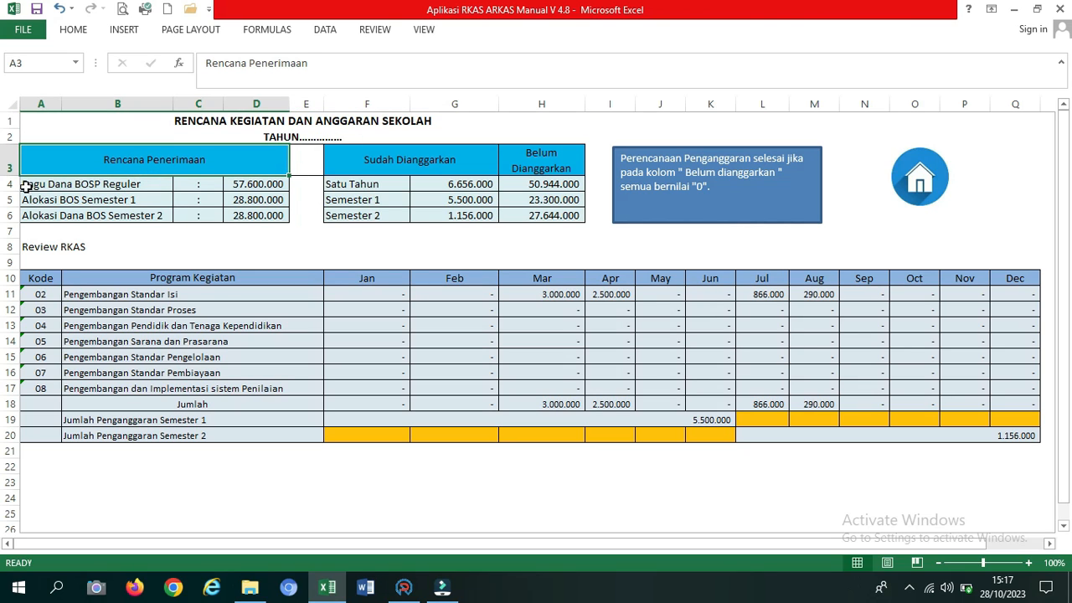
{"action": "left_click", "coordinate": [263, 184]}
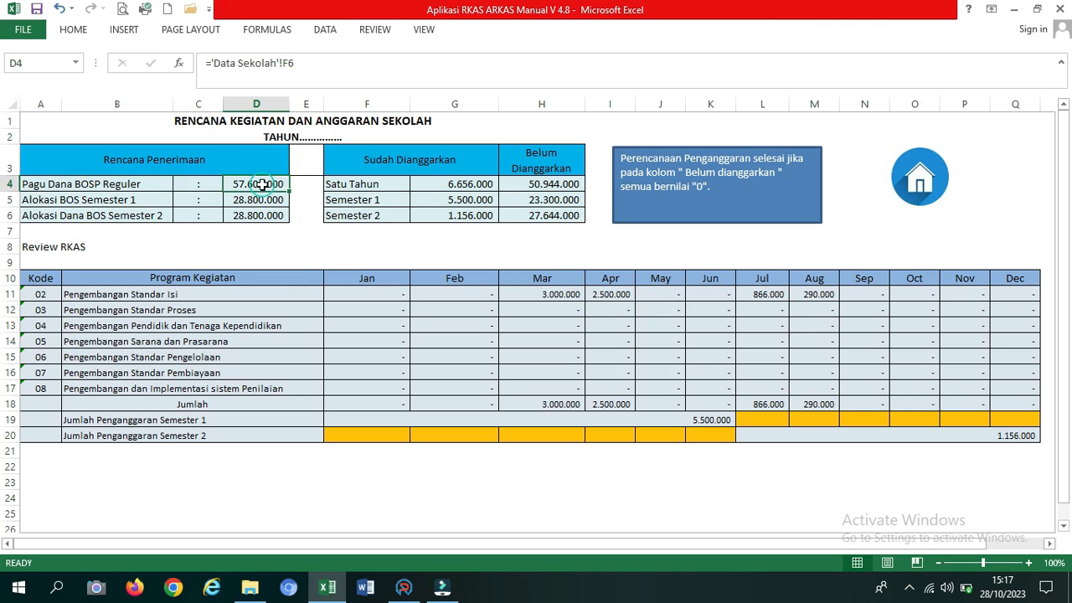
Step: Check the Jumlah Penerimaan BOS Satu Tahun cell on the Data Sekolah sheet and return to the home sheet
{"action": "left_click", "coordinate": [930, 170]}
{"action": "left_click", "coordinate": [103, 204]}
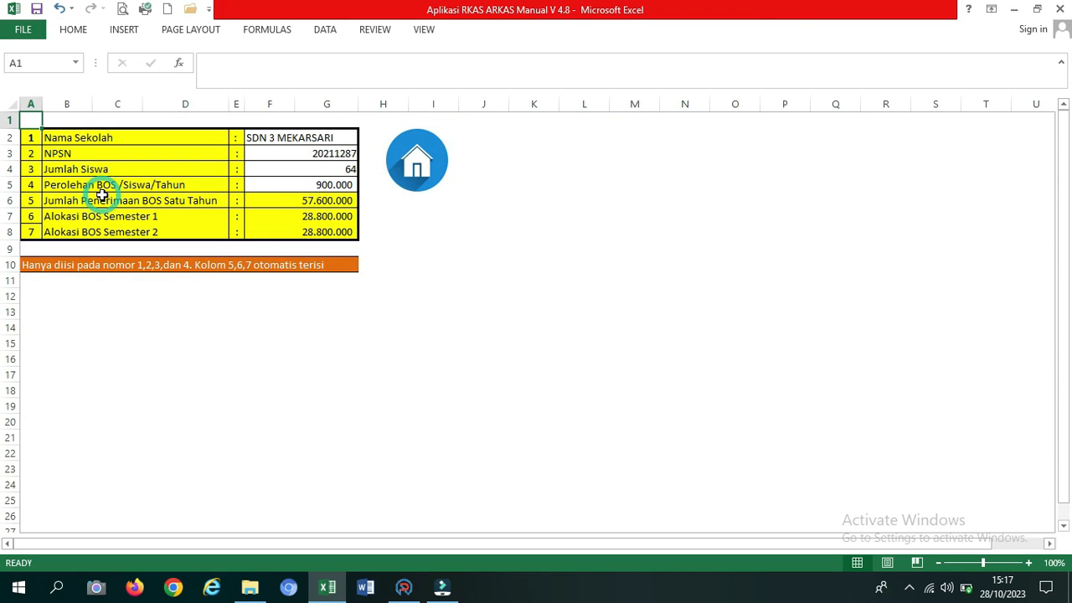
{"action": "left_click", "coordinate": [314, 199]}
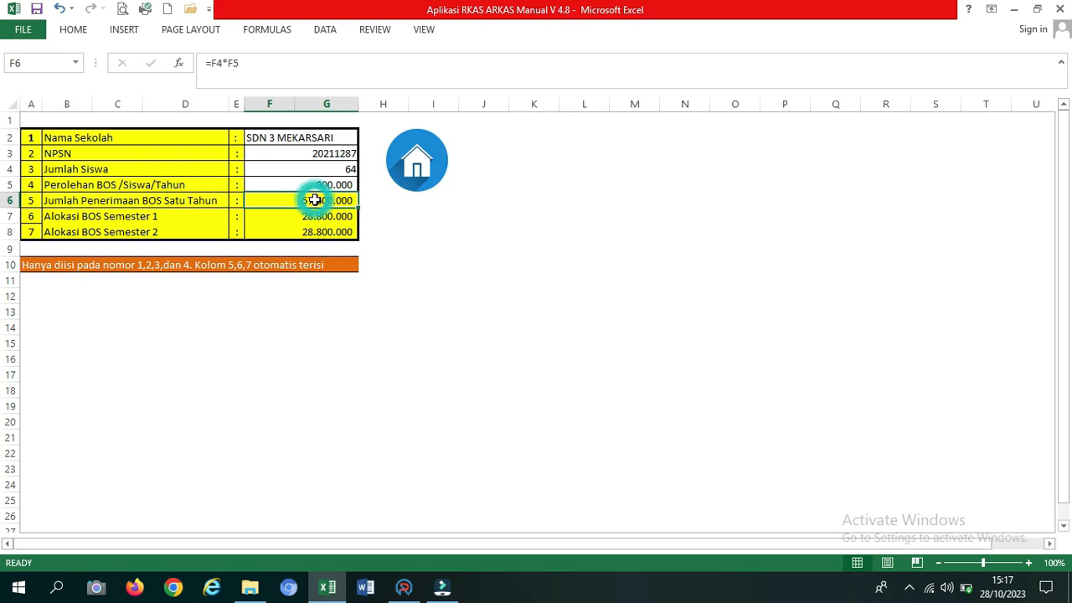
{"action": "left_click", "coordinate": [412, 164]}
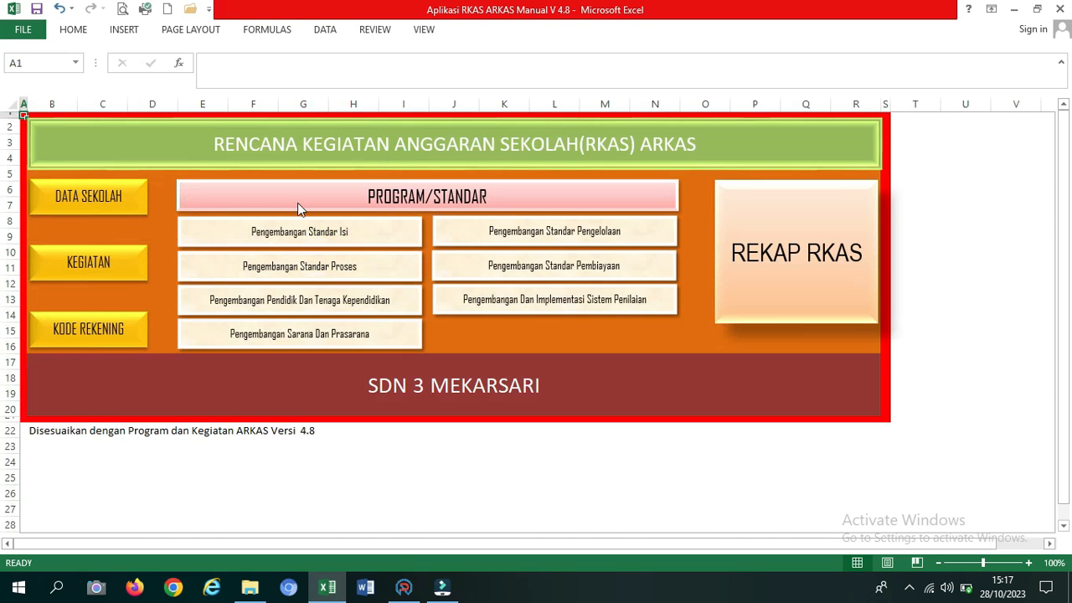
Step: Reopen the REKAP RKAS sheet and examine the BOS allocations for Semester 1 and Semester 2
{"action": "left_click", "coordinate": [829, 249]}
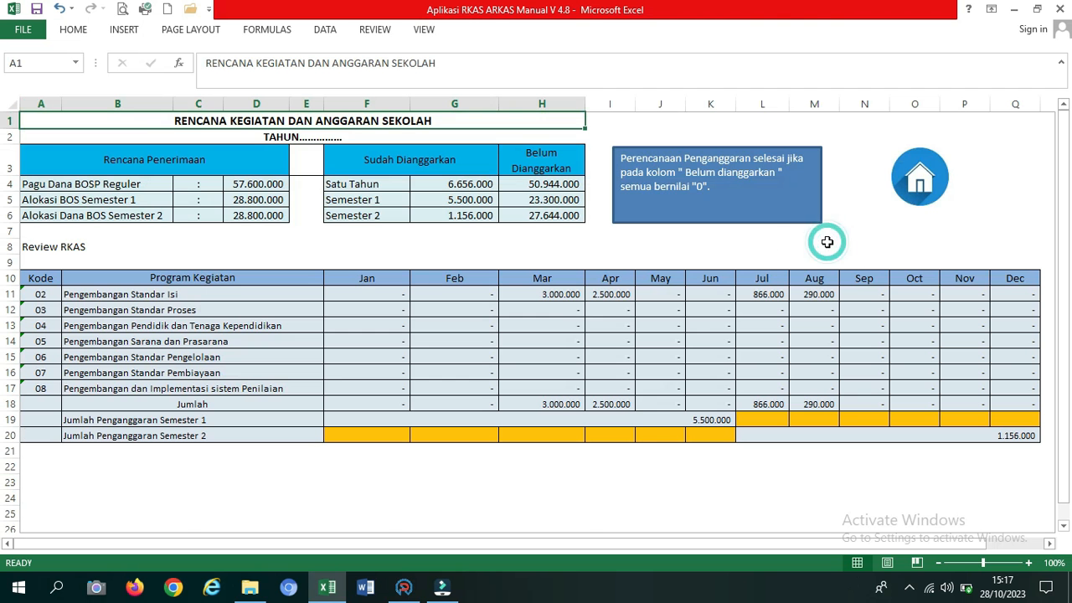
{"action": "left_click", "coordinate": [249, 200]}
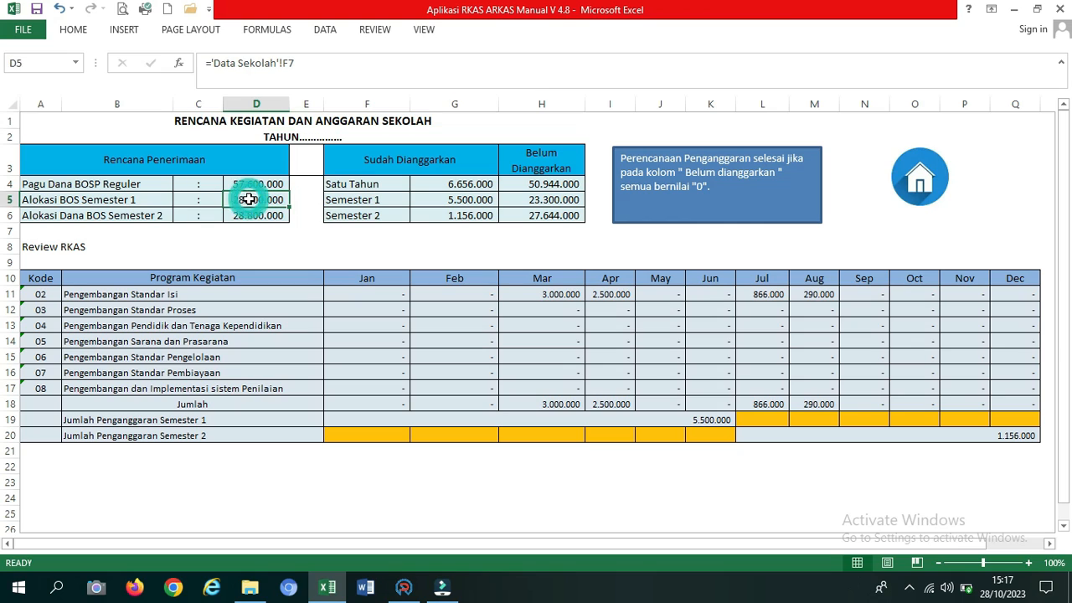
{"action": "key", "text": "ctrl+c"}
{"action": "left_click", "coordinate": [245, 215]}
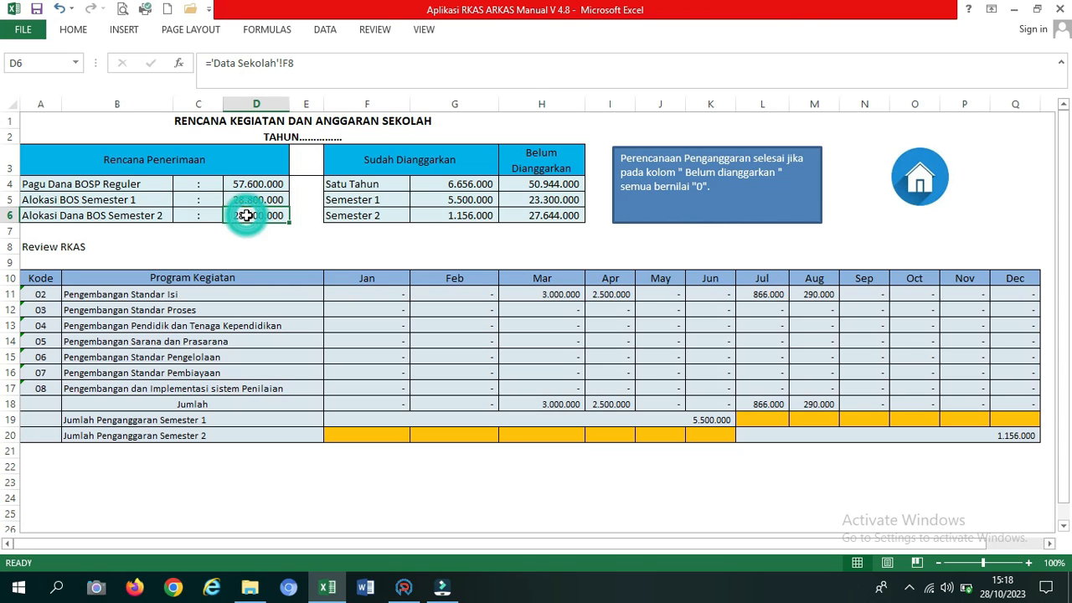
Step: Examine the Sudah Dianggarkan and Belum Dianggarkan amounts for Satu Tahun and Semester 1
{"action": "left_click", "coordinate": [459, 164]}
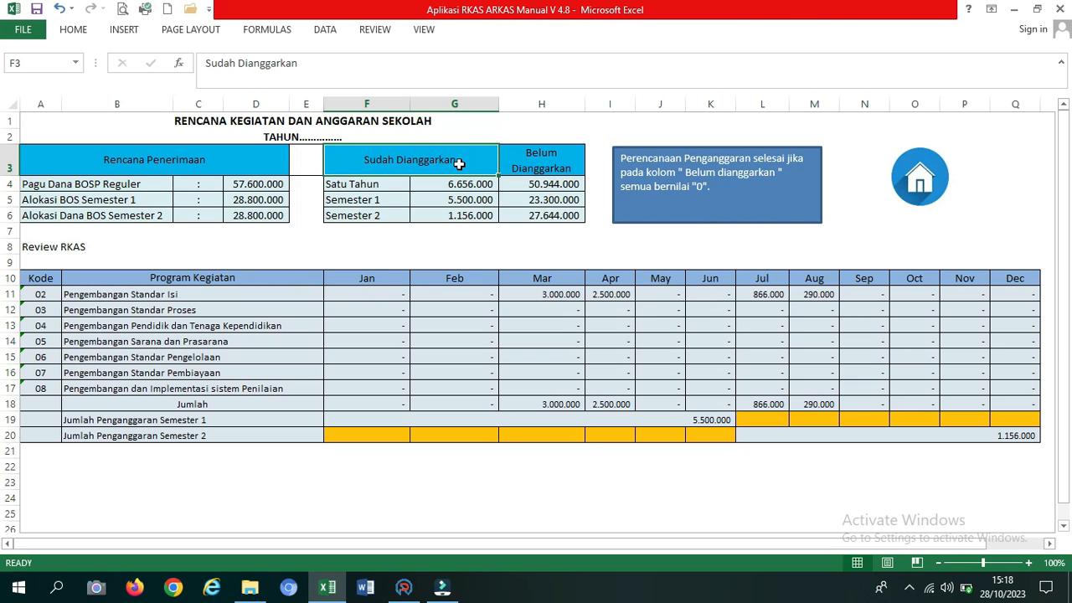
{"action": "left_click", "coordinate": [368, 187]}
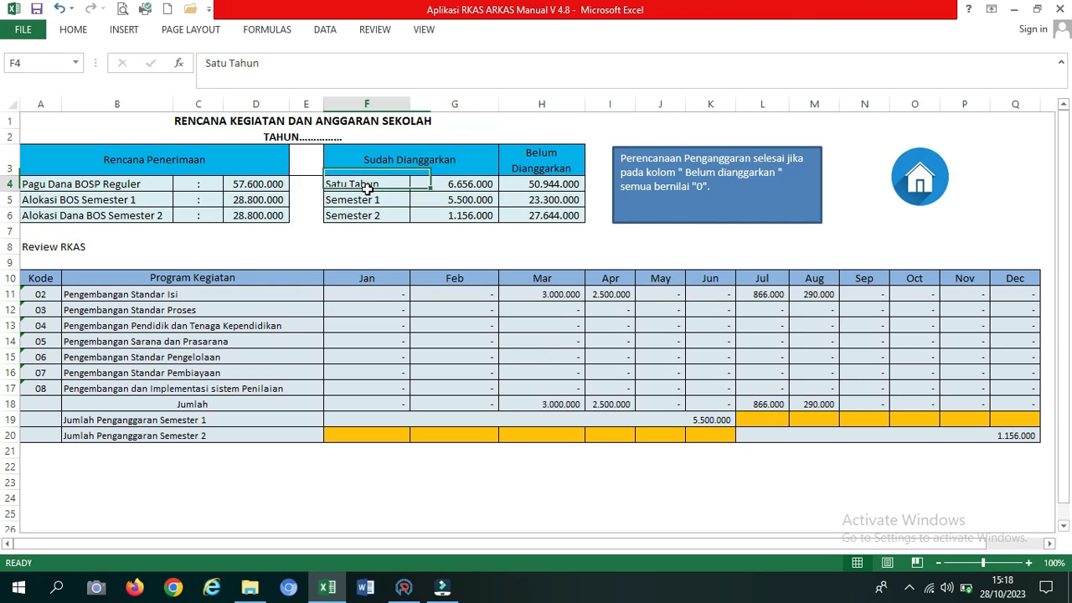
{"action": "left_click", "coordinate": [451, 187]}
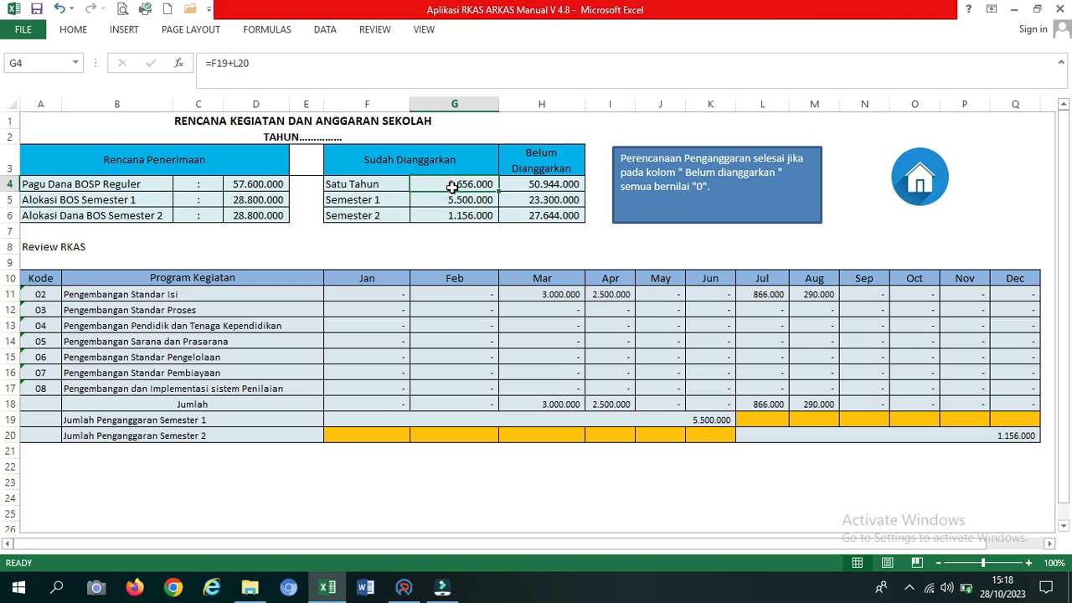
{"action": "left_click", "coordinate": [551, 185]}
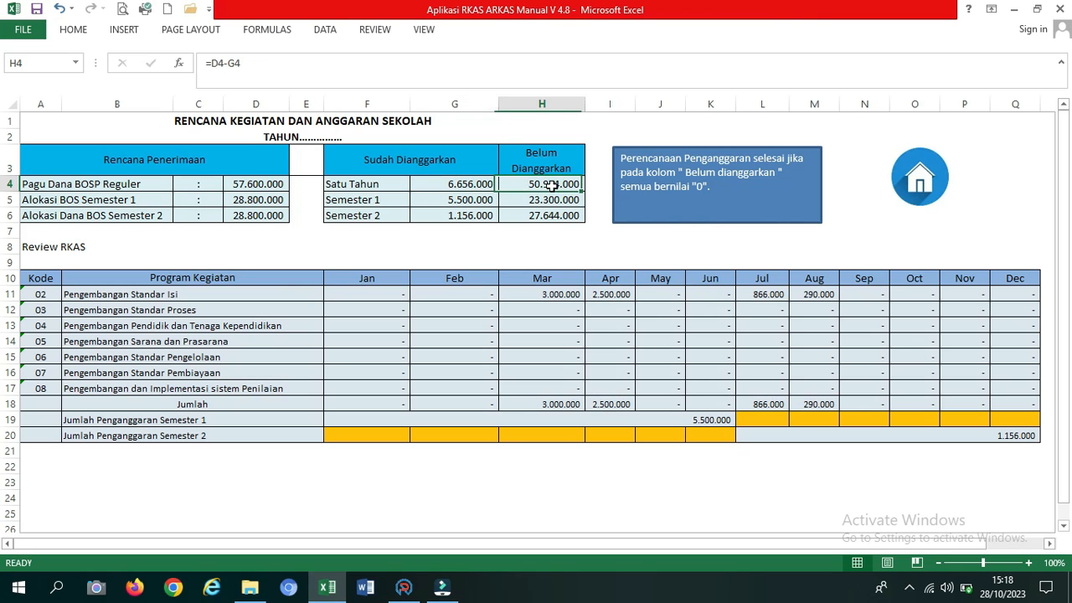
{"action": "left_click", "coordinate": [386, 197]}
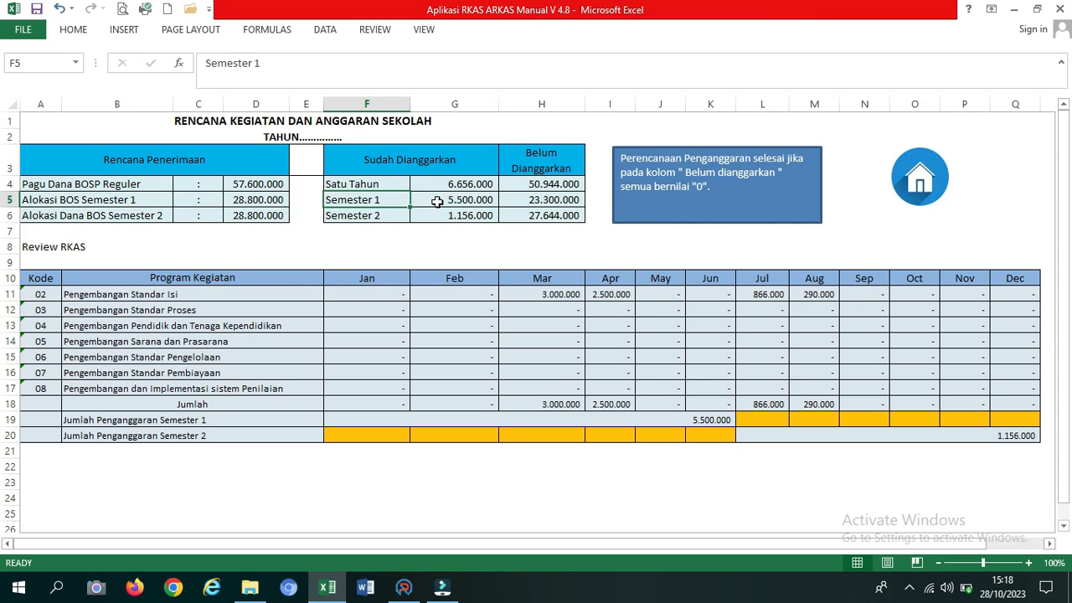
{"action": "left_click", "coordinate": [433, 200]}
{"action": "left_click", "coordinate": [532, 201]}
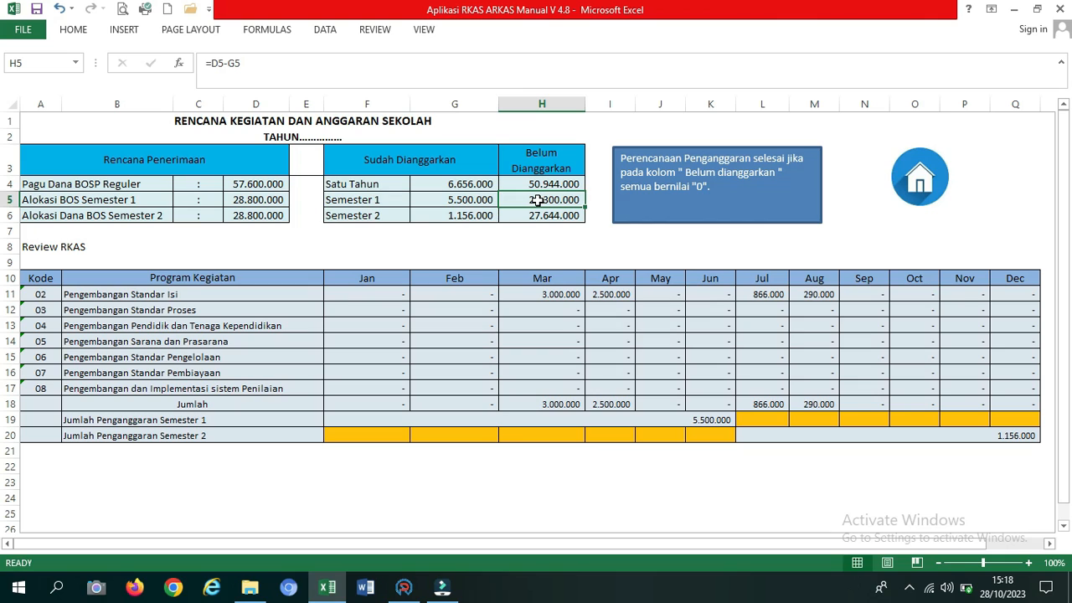
Step: Compare the Sudah Dianggarkan amounts with the Rencana Penerimaan amounts for the full year and both semesters
{"action": "left_click", "coordinate": [453, 184]}
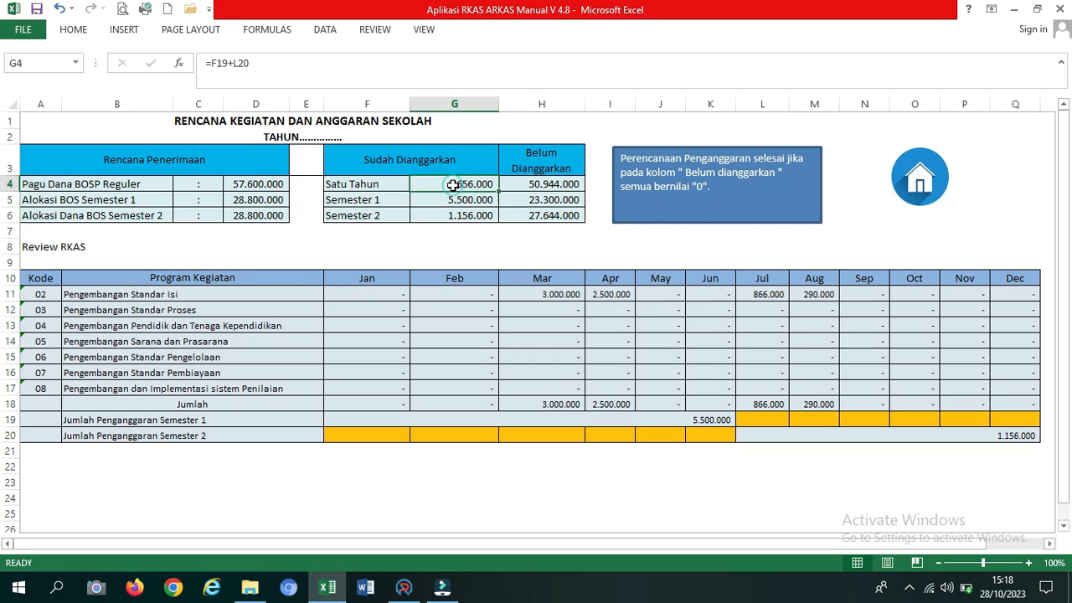
{"action": "left_click", "coordinate": [258, 187]}
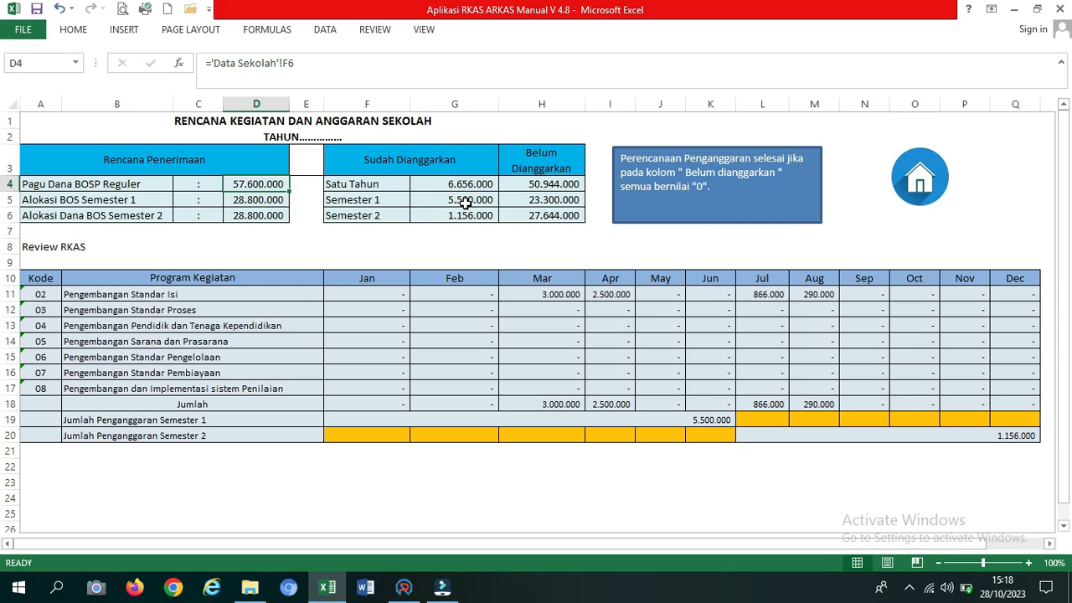
{"action": "left_click", "coordinate": [466, 203]}
{"action": "left_click", "coordinate": [256, 201]}
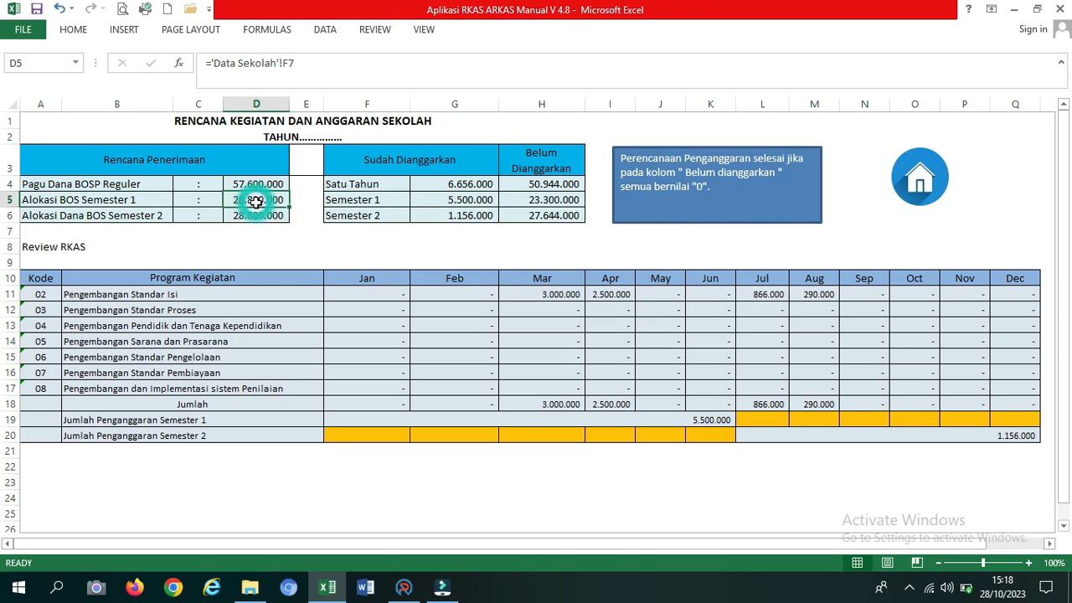
{"action": "left_click", "coordinate": [474, 217]}
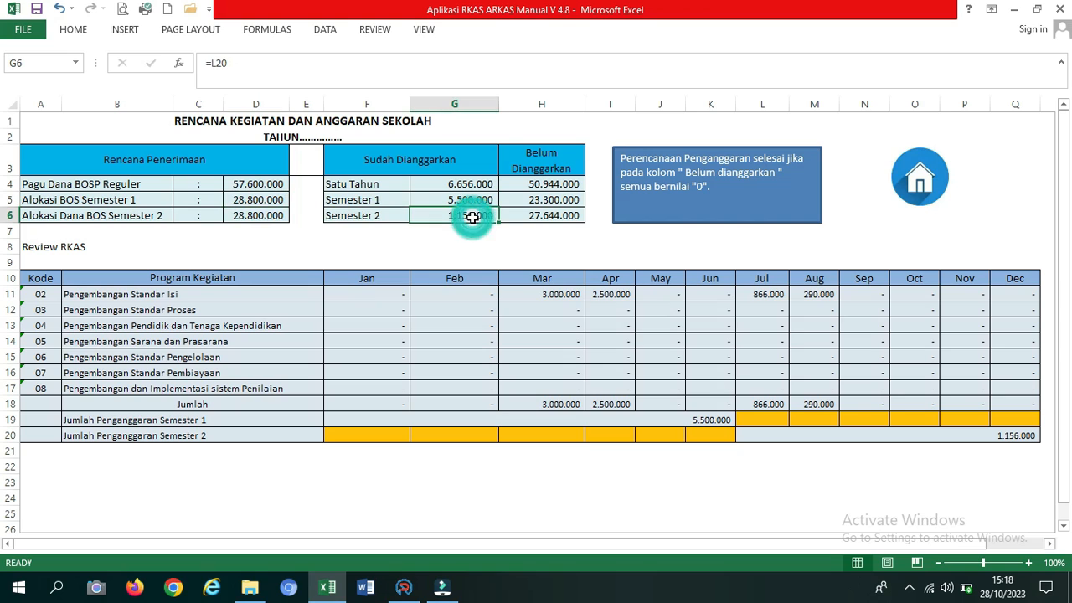
{"action": "left_click", "coordinate": [258, 219]}
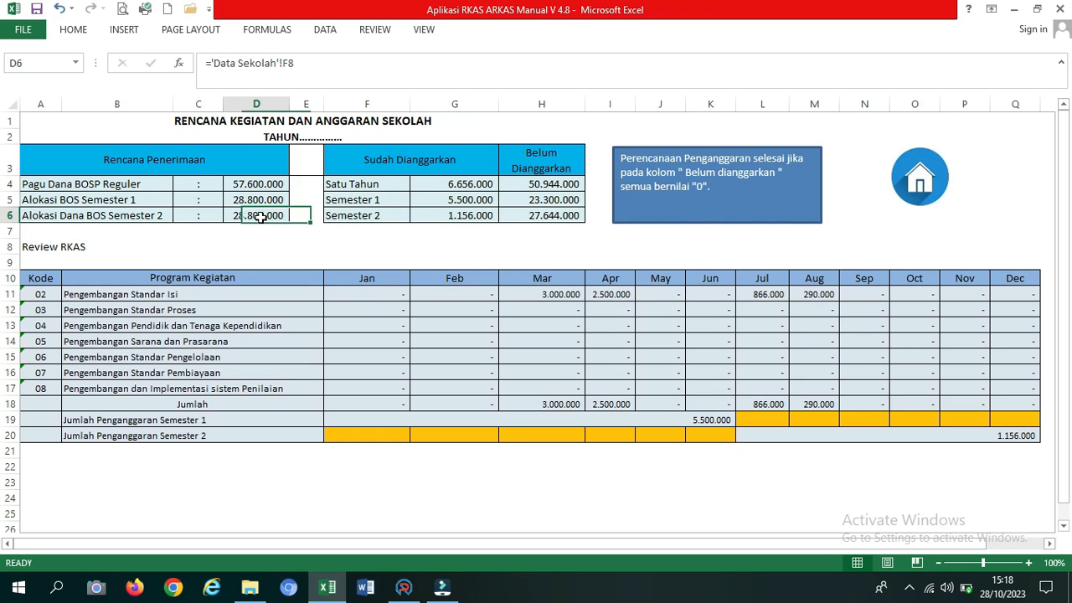
Step: Review the Belum Dianggarkan amounts for Satu Tahun, Semester 1 and Semester 2
{"action": "left_click", "coordinate": [549, 186]}
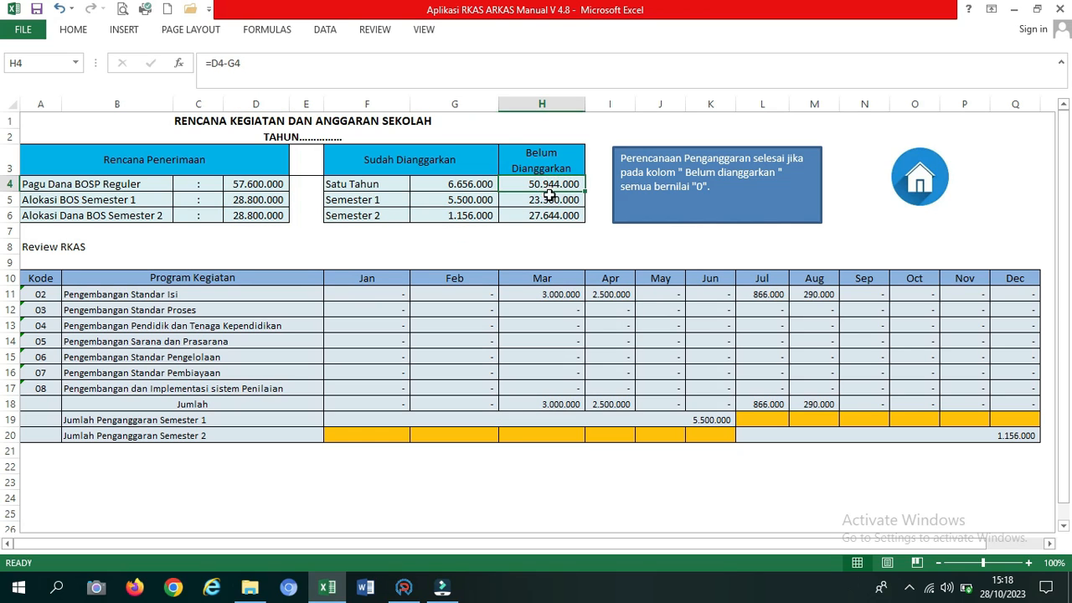
{"action": "left_click", "coordinate": [548, 201]}
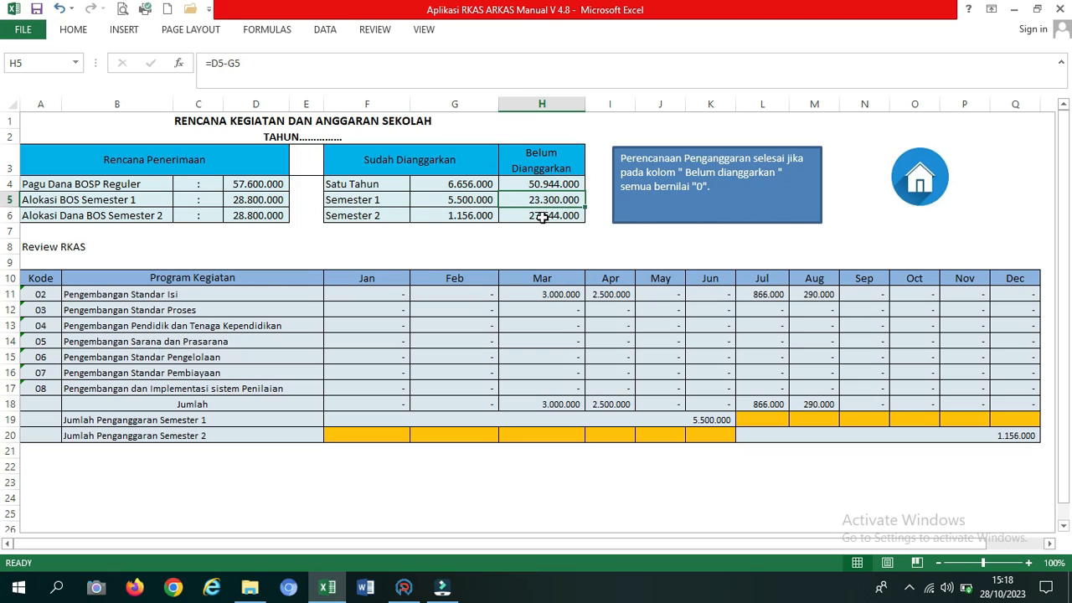
{"action": "left_click", "coordinate": [542, 217]}
{"action": "left_click", "coordinate": [543, 217]}
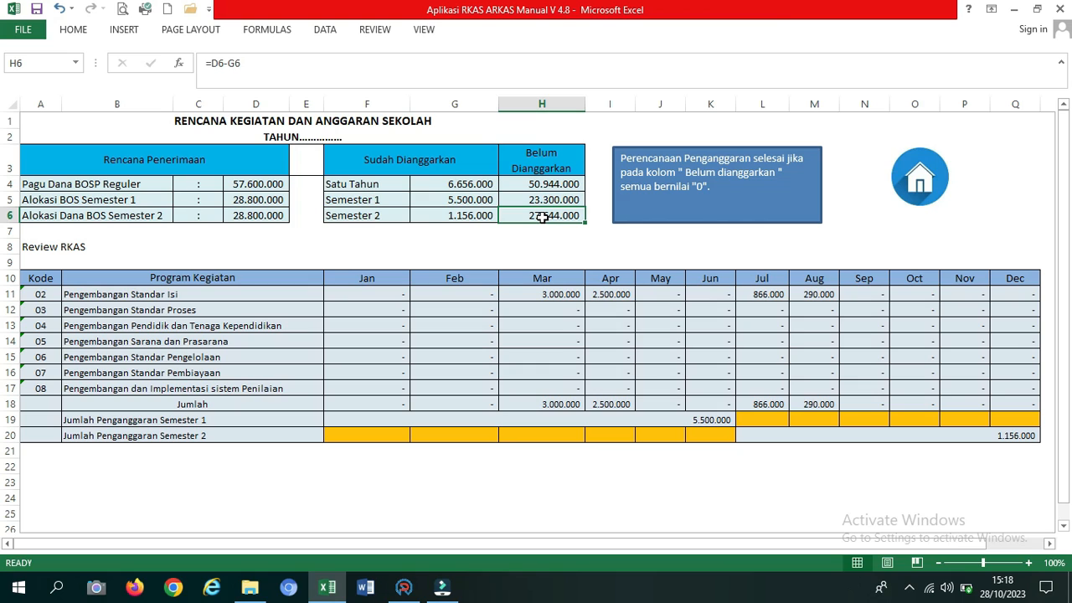
{"action": "left_click", "coordinate": [542, 184]}
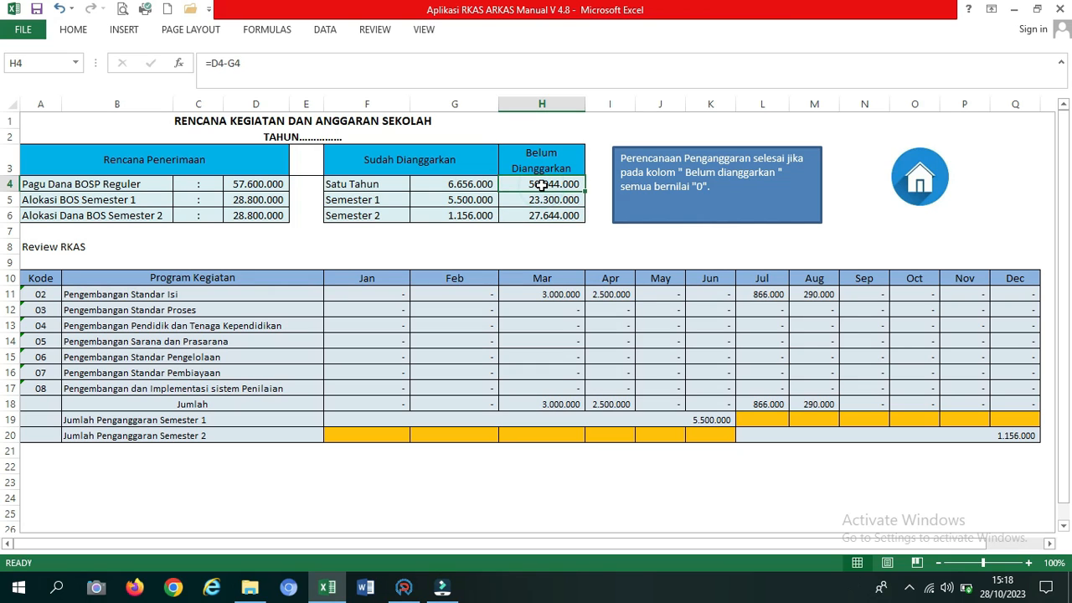
{"action": "key", "text": "Down"}
{"action": "key", "text": "Down"}
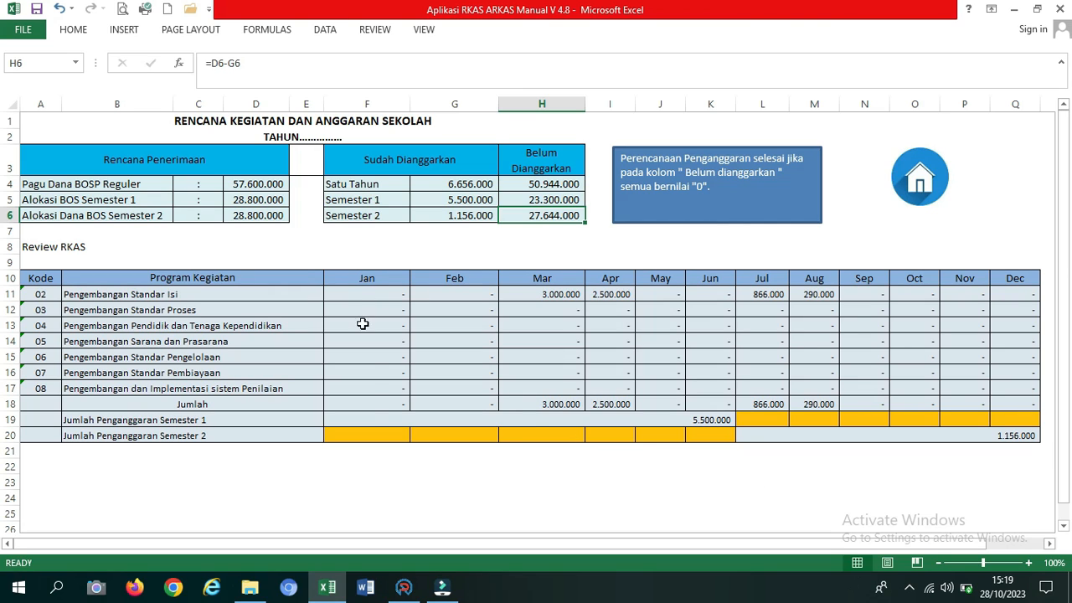
Step: Examine the monthly Jumlah totals in the Review RKAS table from January through December
{"action": "left_click", "coordinate": [368, 406]}
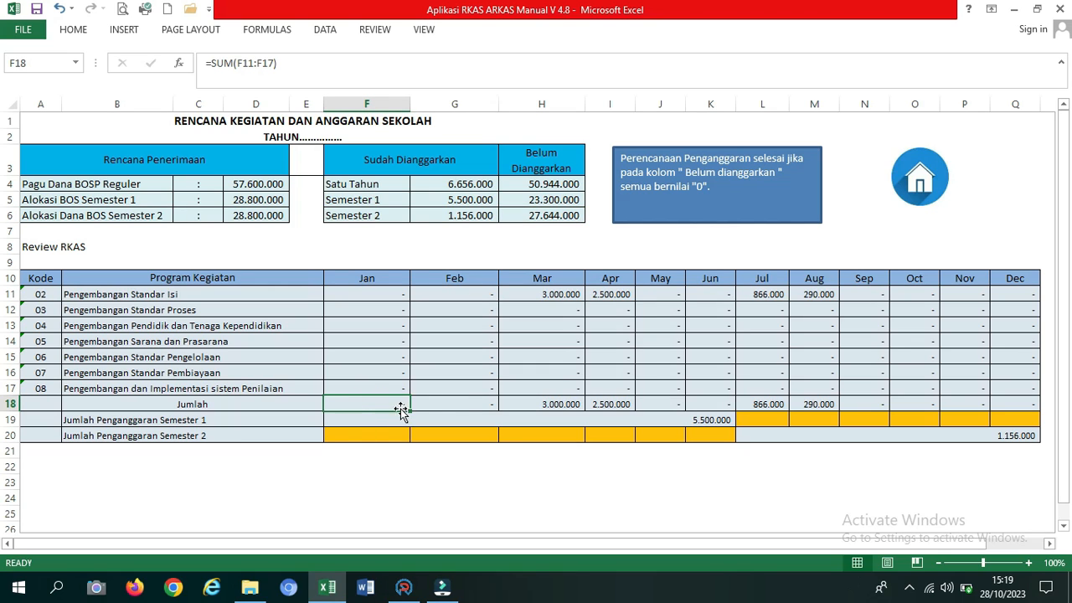
{"action": "left_click", "coordinate": [471, 404]}
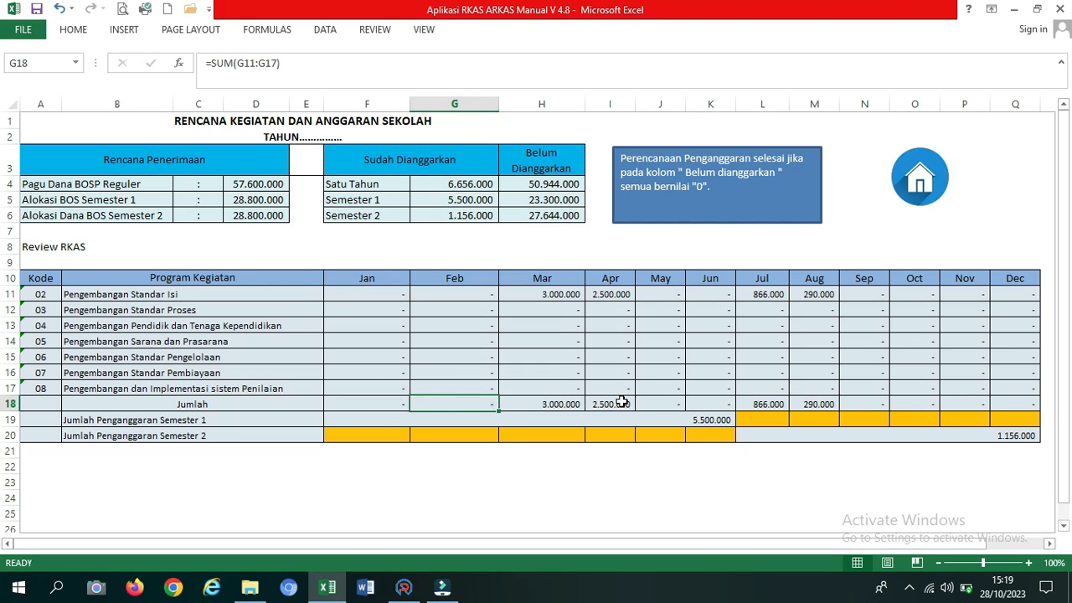
{"action": "left_click", "coordinate": [1019, 404]}
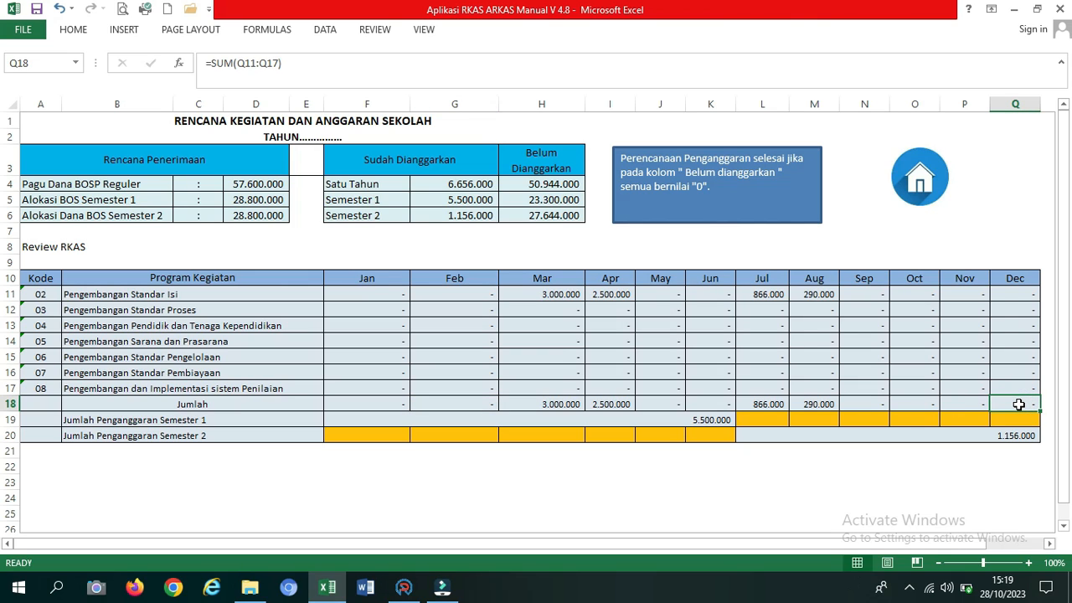
Step: Check the individual Jumlah totals for January, February, March and April in the Review RKAS table
{"action": "left_click", "coordinate": [373, 406]}
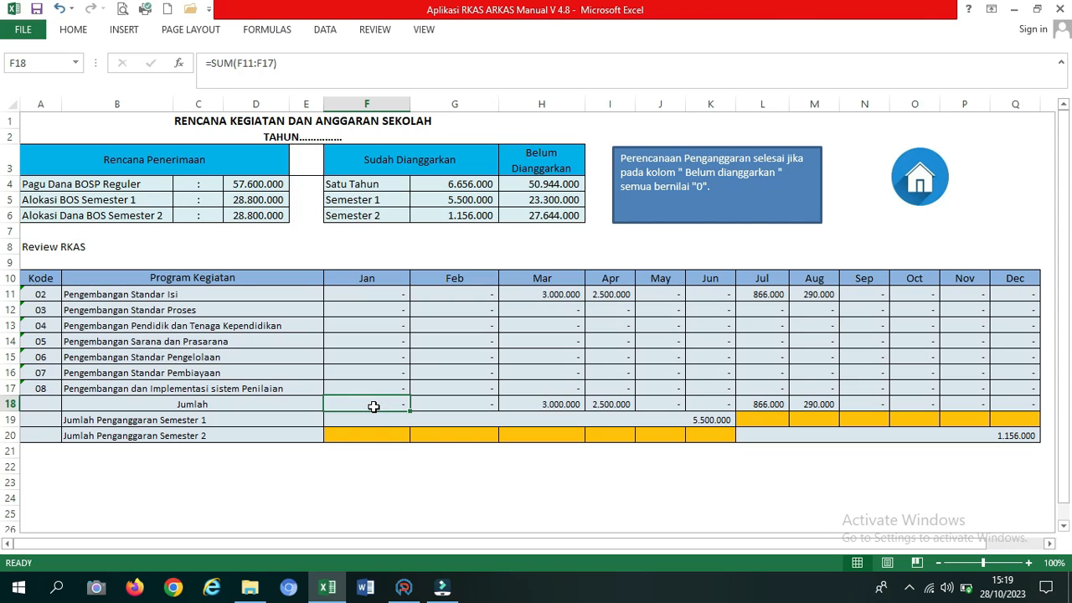
{"action": "left_click", "coordinate": [436, 406]}
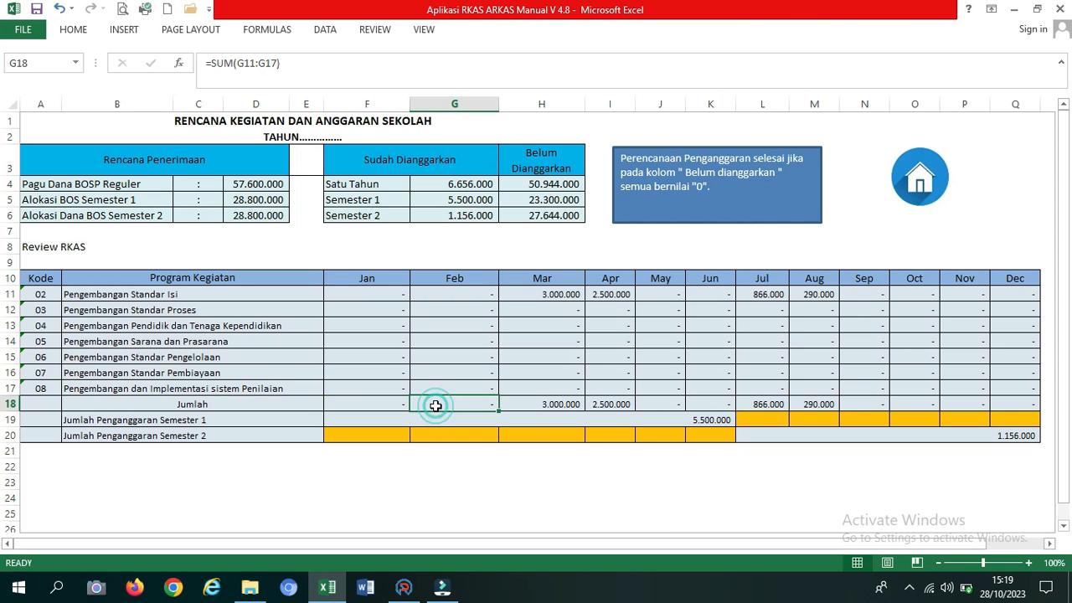
{"action": "left_click", "coordinate": [559, 403]}
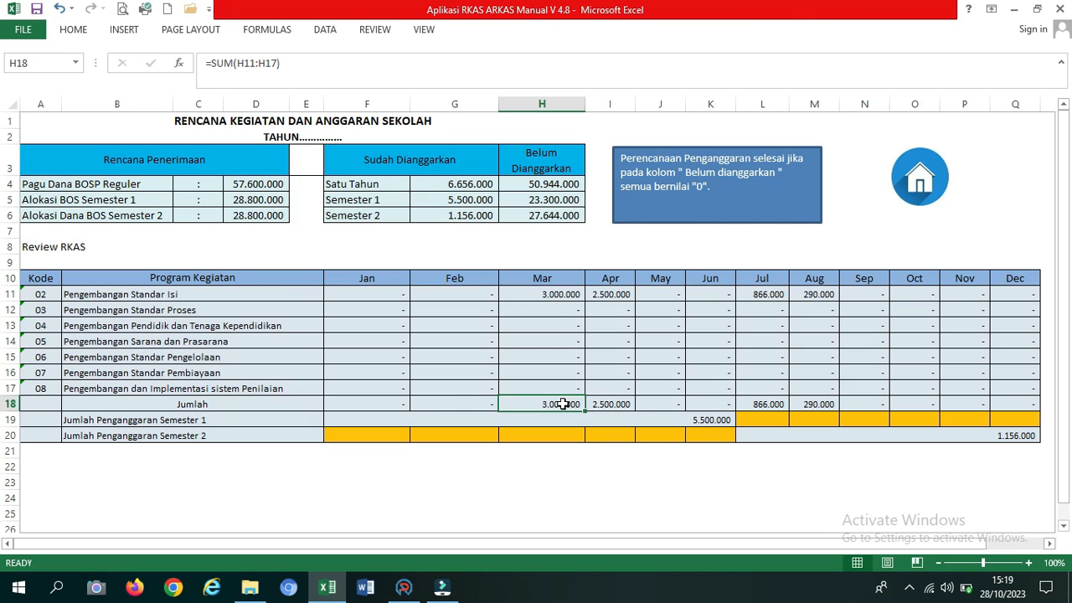
{"action": "left_click", "coordinate": [393, 406]}
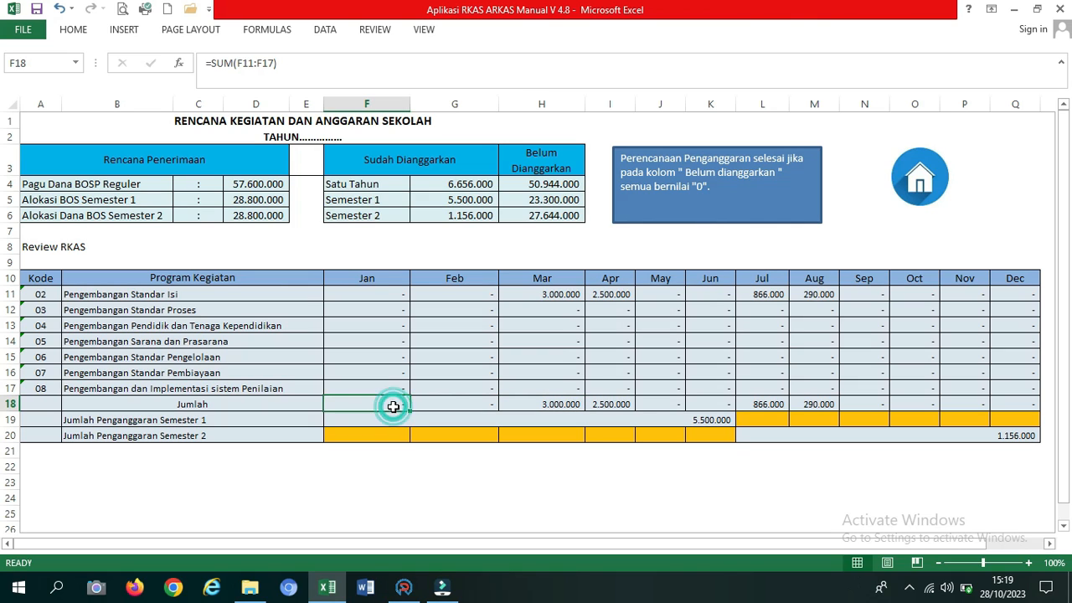
{"action": "left_click", "coordinate": [458, 406]}
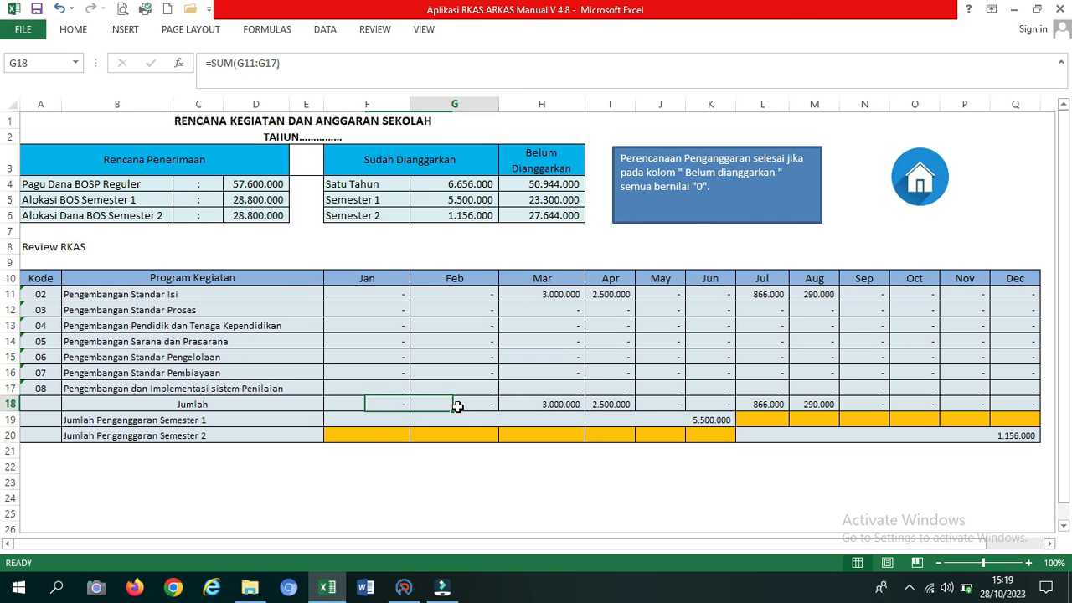
{"action": "left_click", "coordinate": [547, 406]}
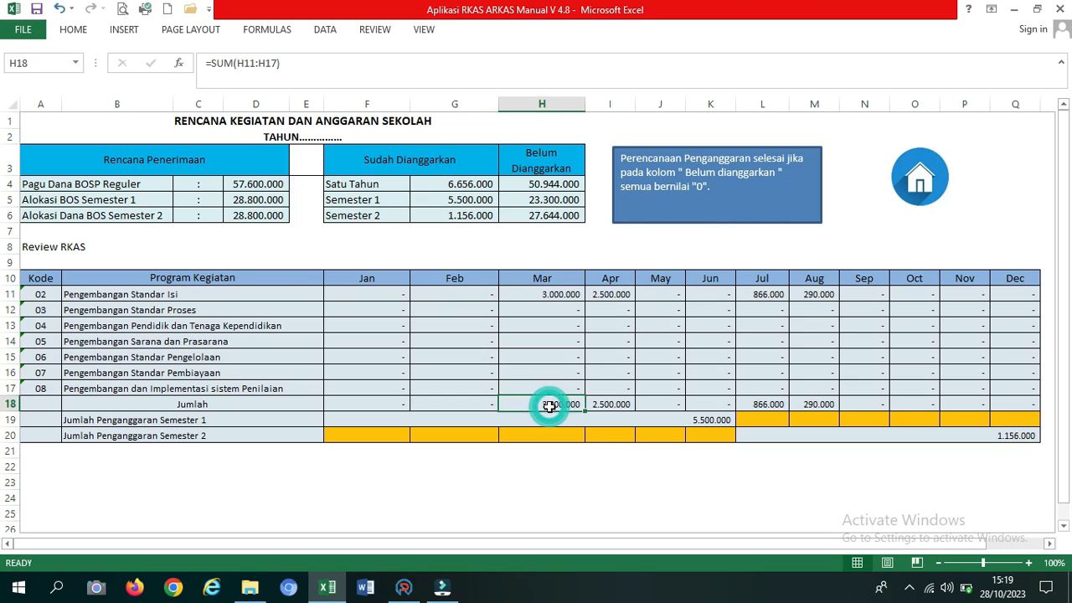
{"action": "left_click", "coordinate": [606, 406]}
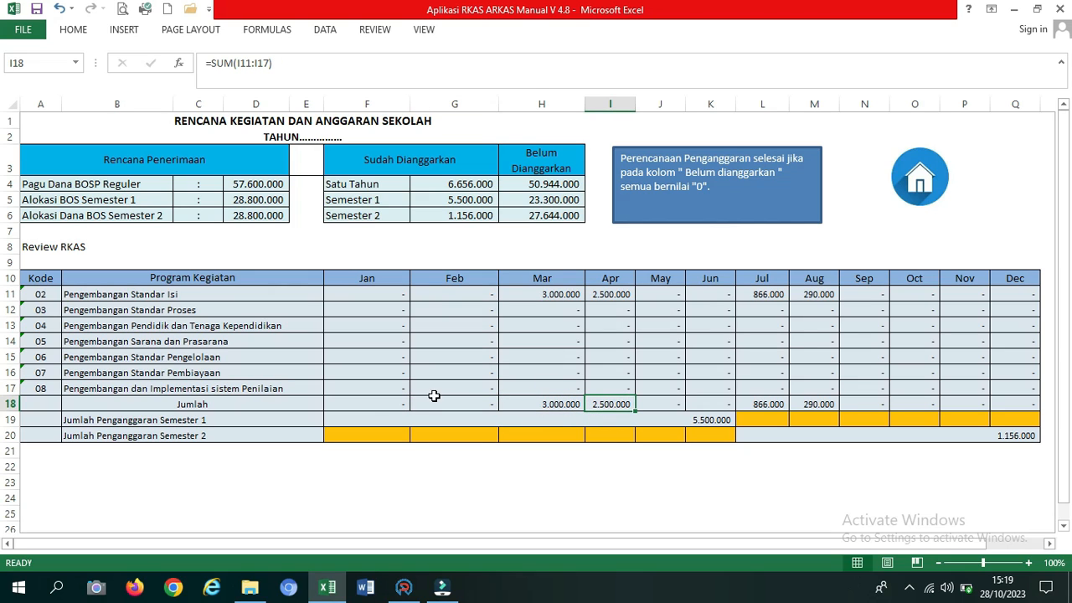
Step: Compare the January to June Jumlah totals with the Semester 1 and Semester 2 BOS allocations, and return to the main menu sheet
{"action": "left_click", "coordinate": [393, 403]}
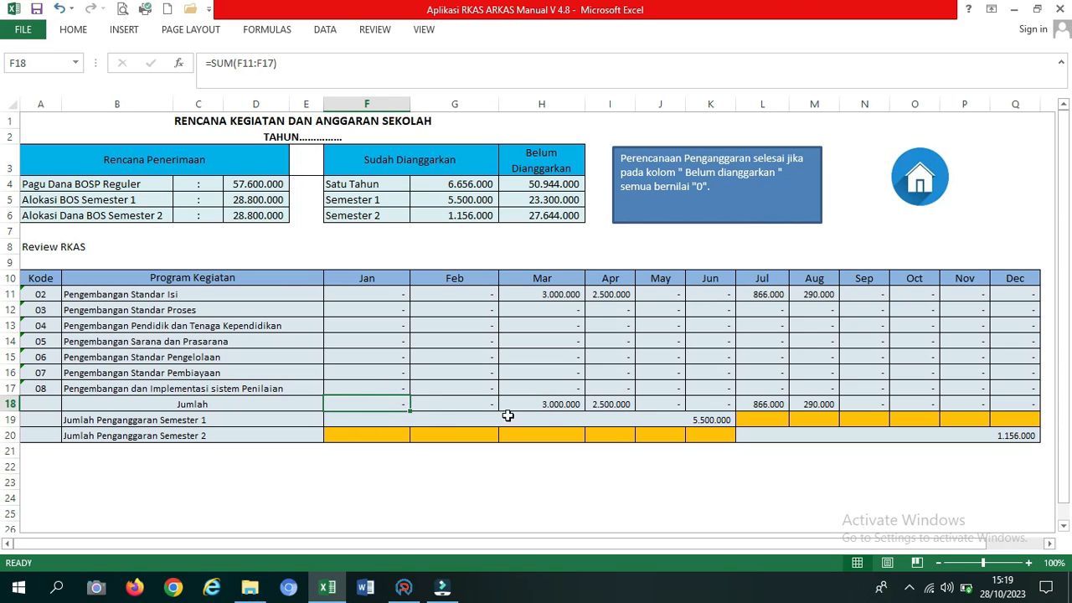
{"action": "left_click", "coordinate": [710, 405]}
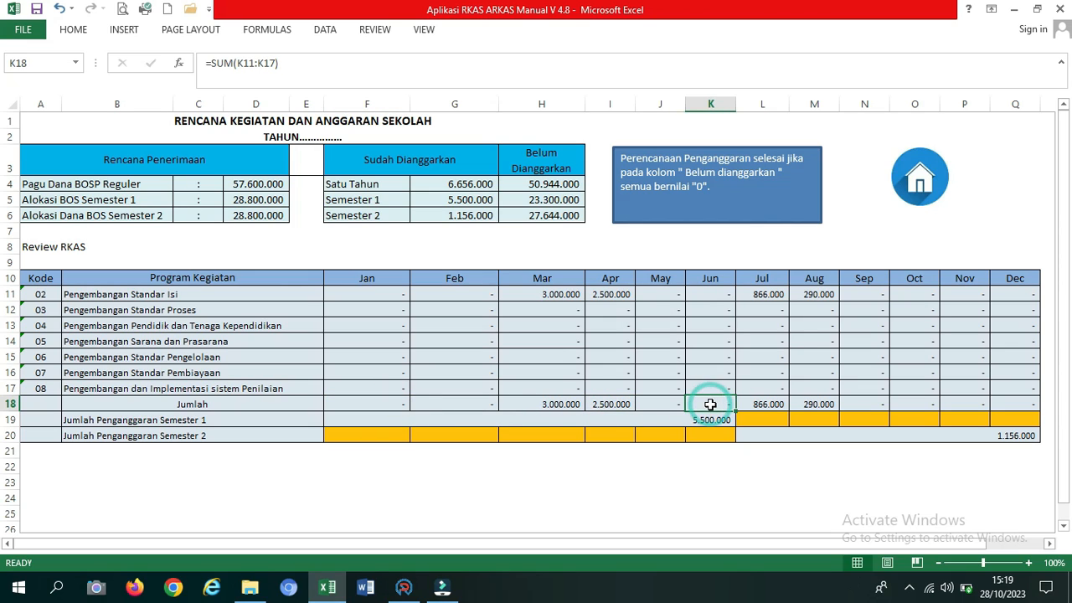
{"action": "left_click", "coordinate": [257, 204]}
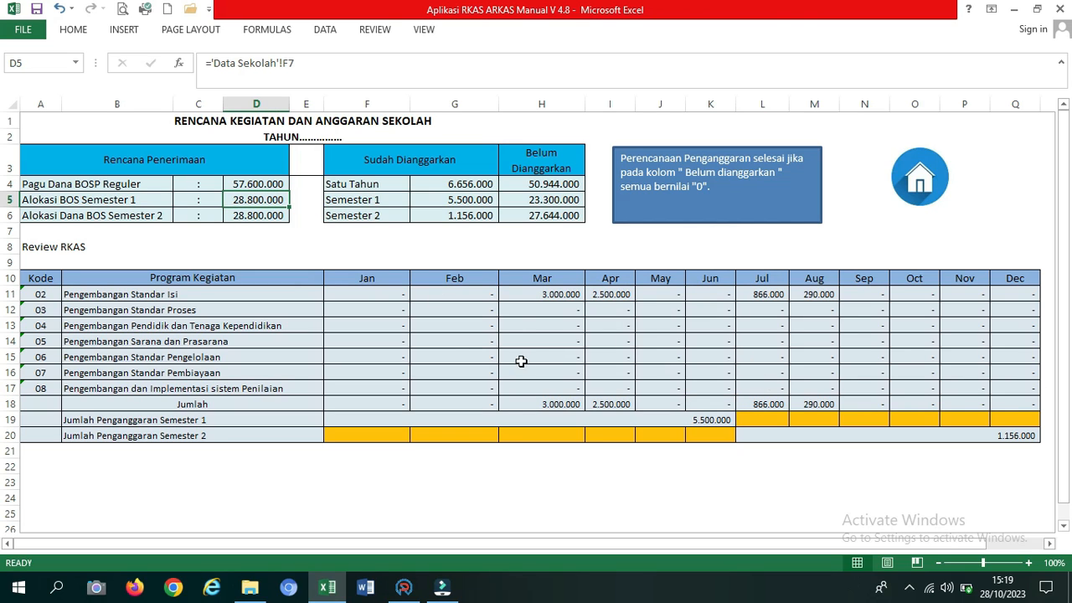
{"action": "left_click", "coordinate": [235, 216]}
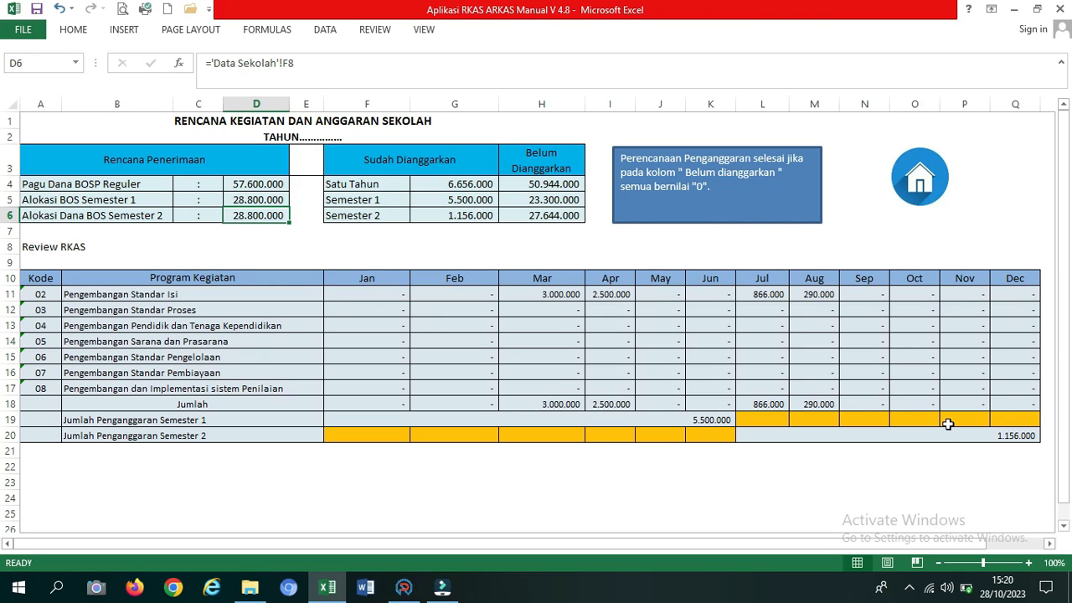
{"action": "left_click", "coordinate": [939, 194]}
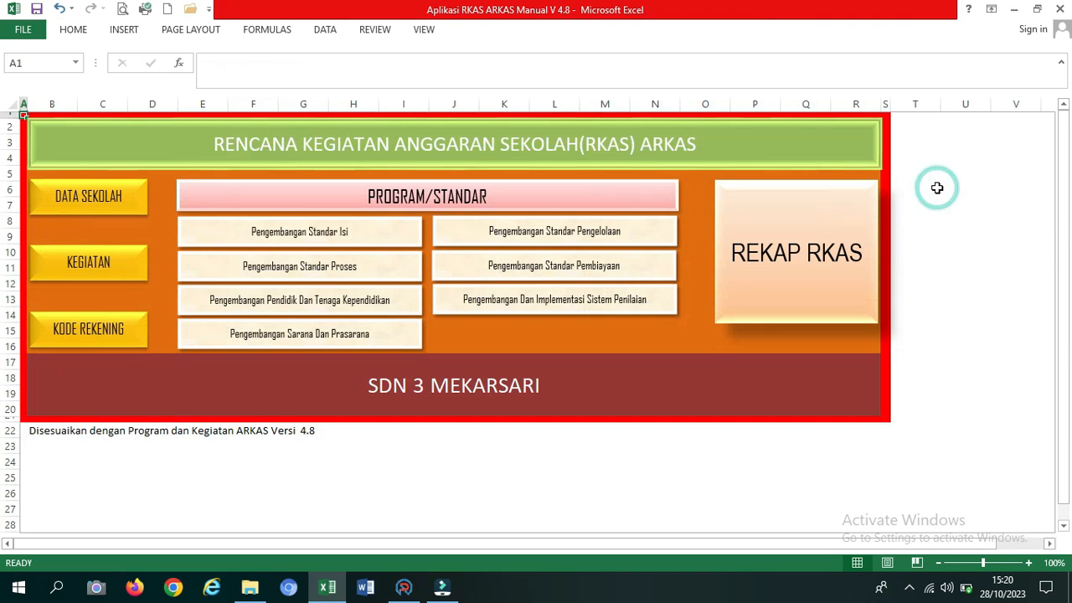